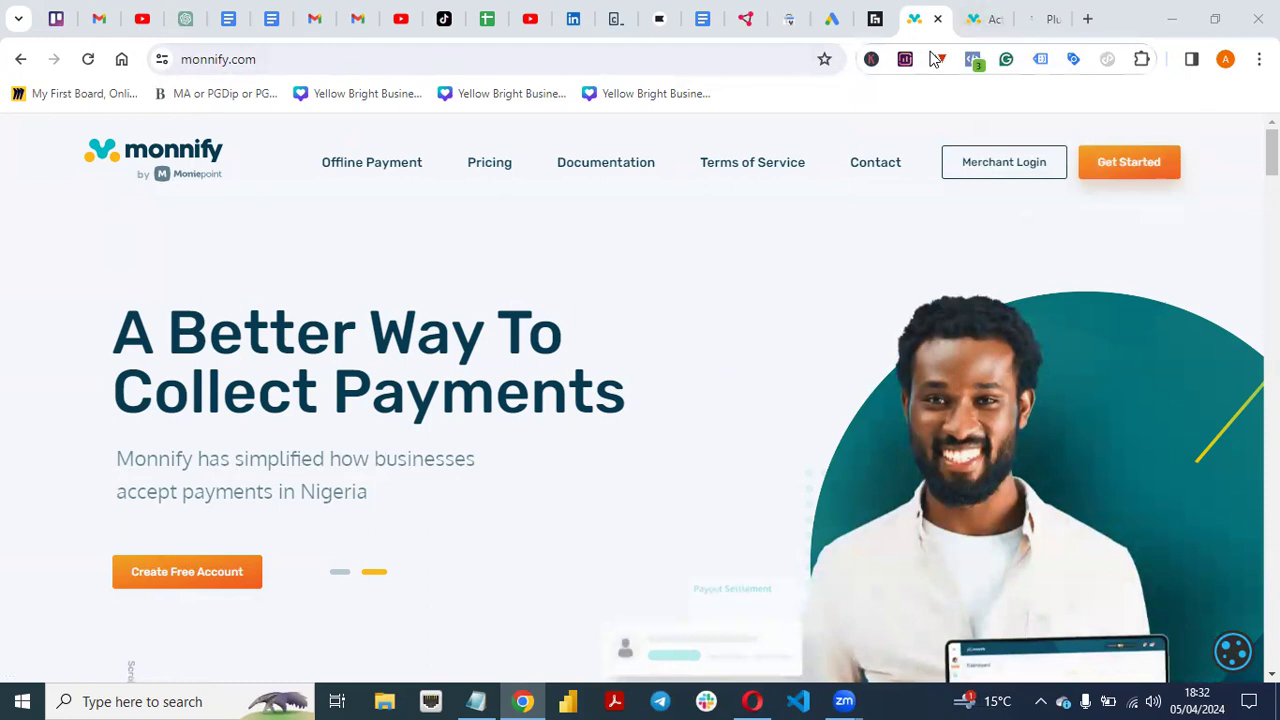
- Examine the Monnify homepage and the information requested in the Starter Business Activation form of the merchant account
left_click(980, 18)
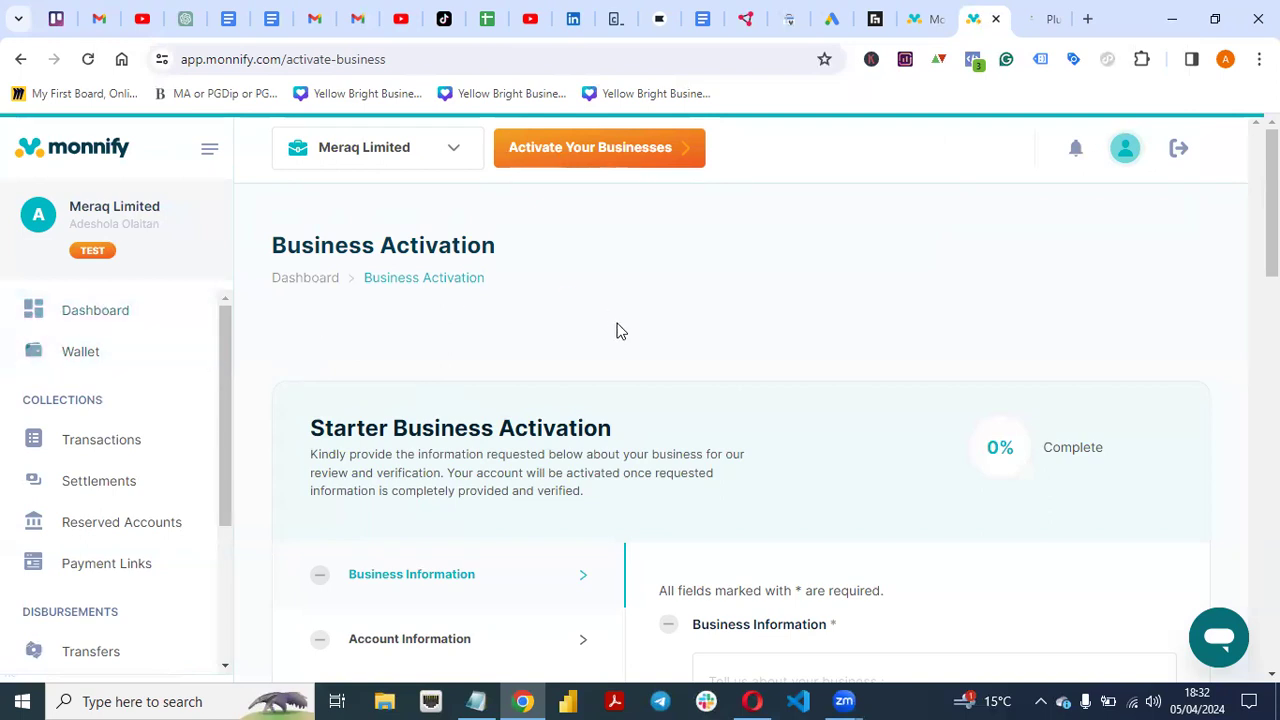
left_click(908, 28)
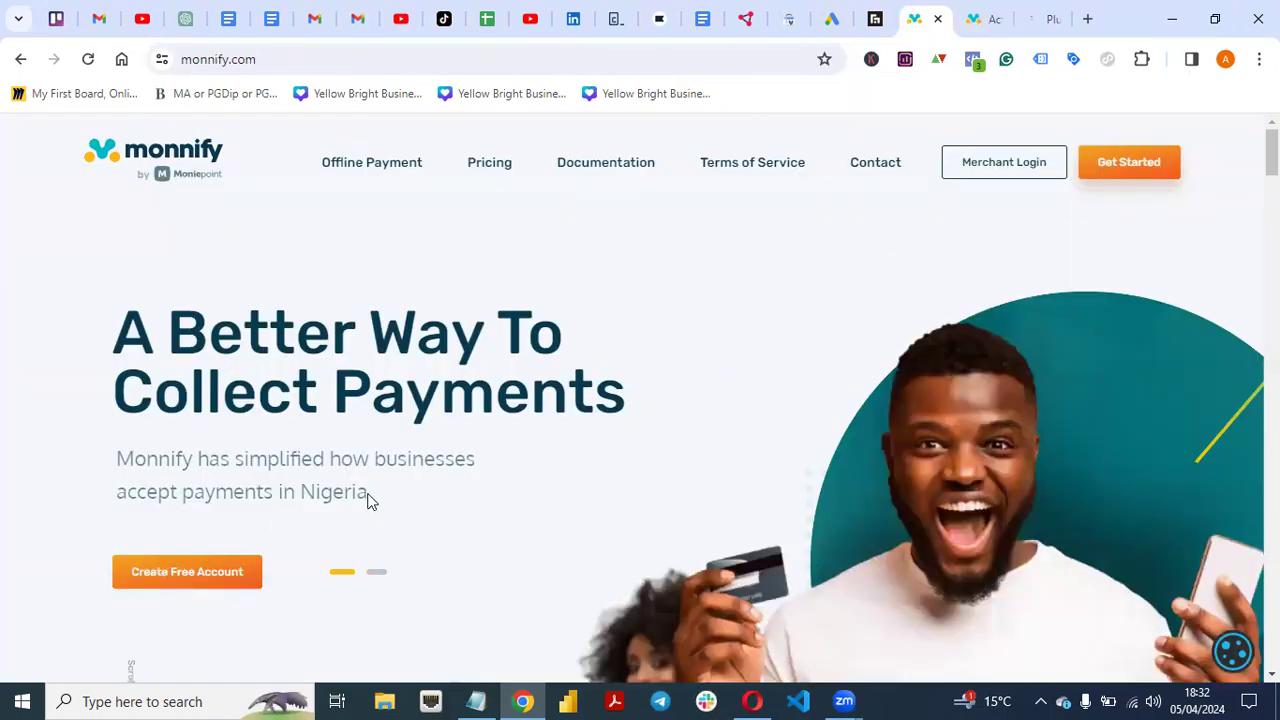
left_click(968, 18)
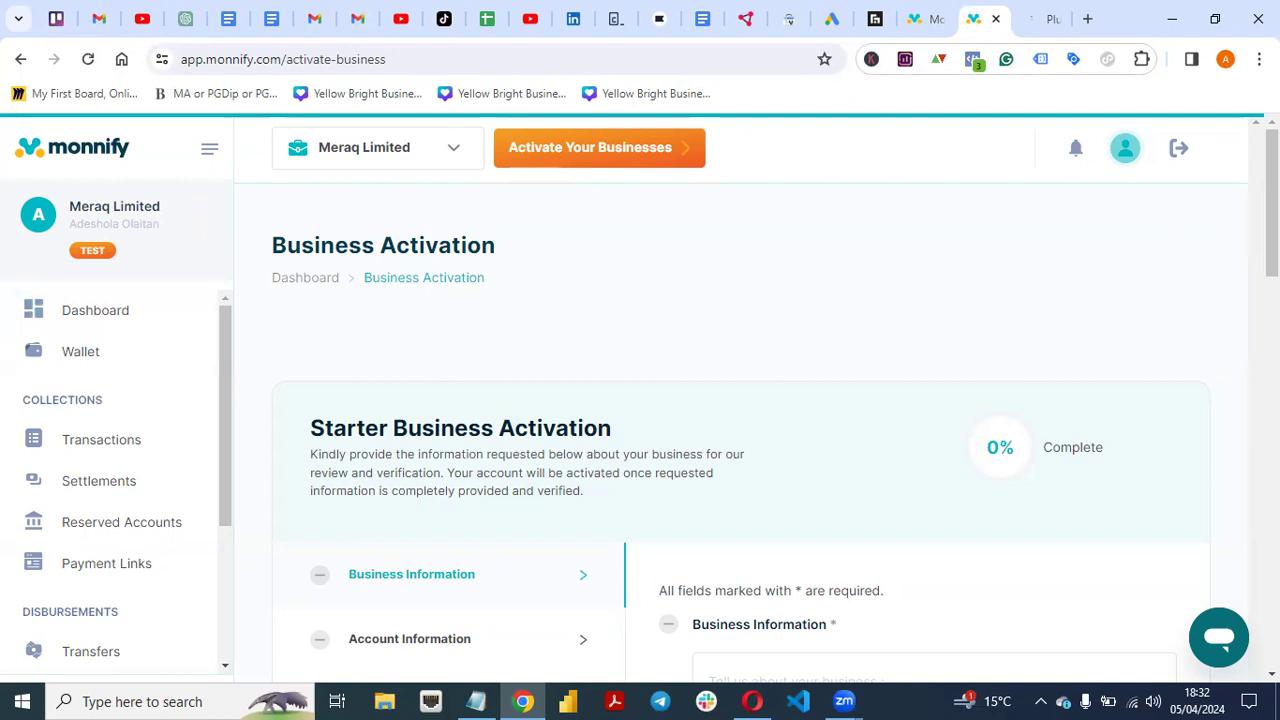
scroll(1222, 270, "down", 3)
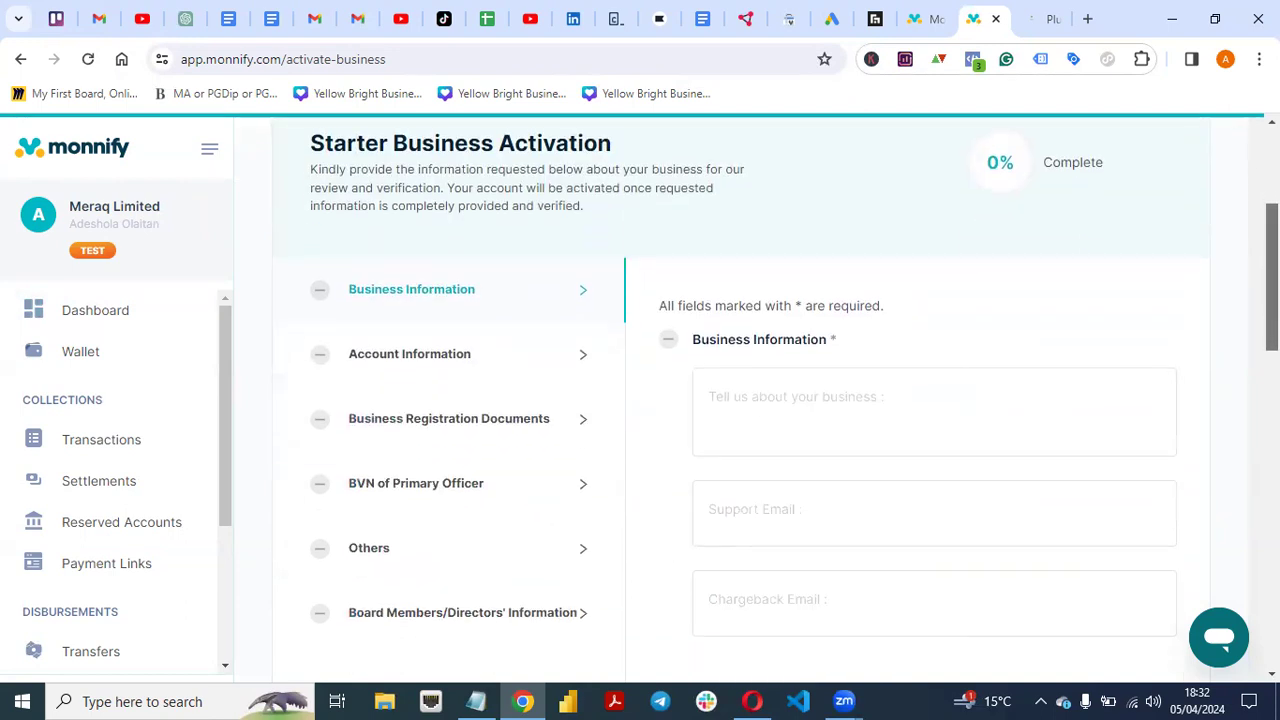
scroll(1229, 494, "down", 5)
scroll(1229, 494, "up", 5)
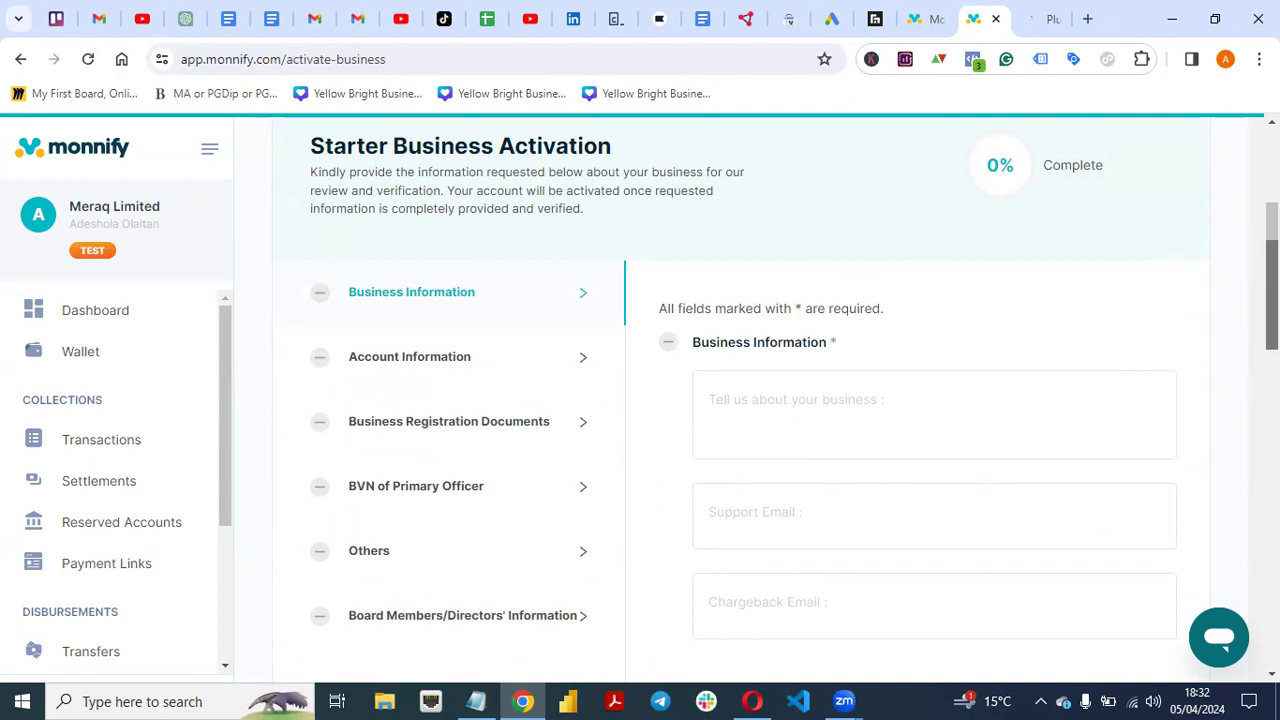
scroll(940, 400, "down", 10)
scroll(940, 400, "up", 6)
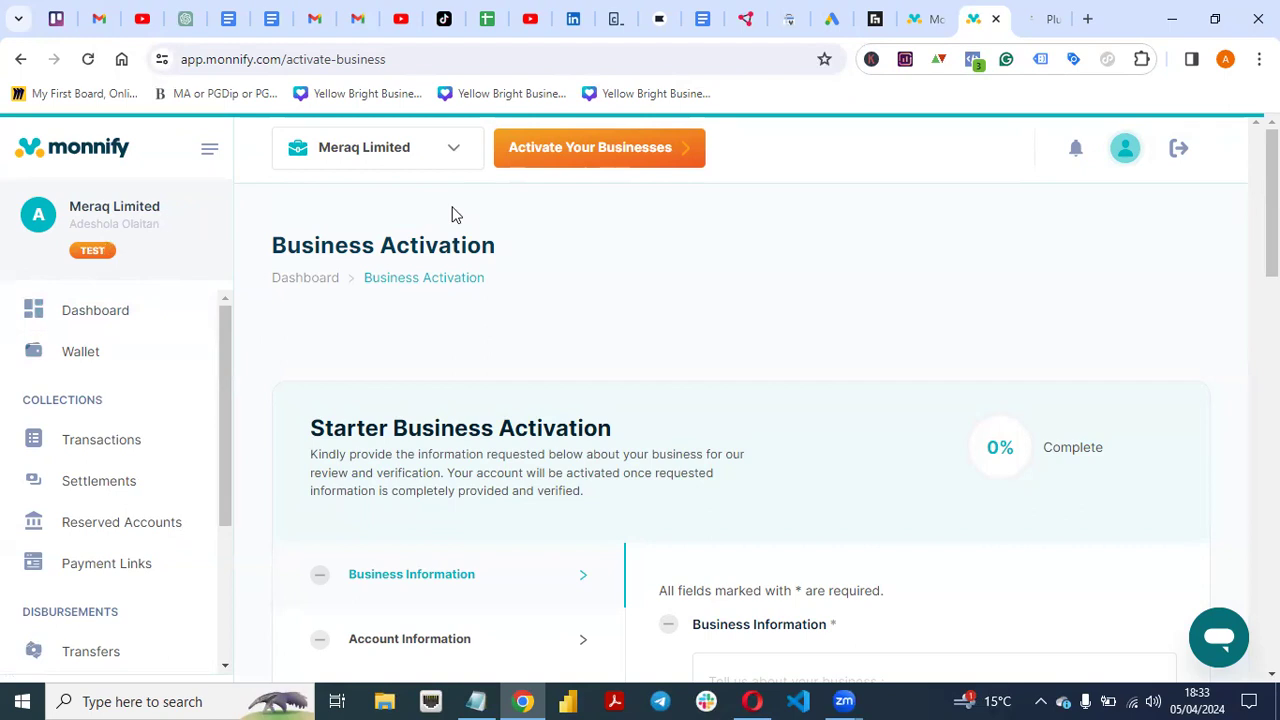
left_click(905, 19)
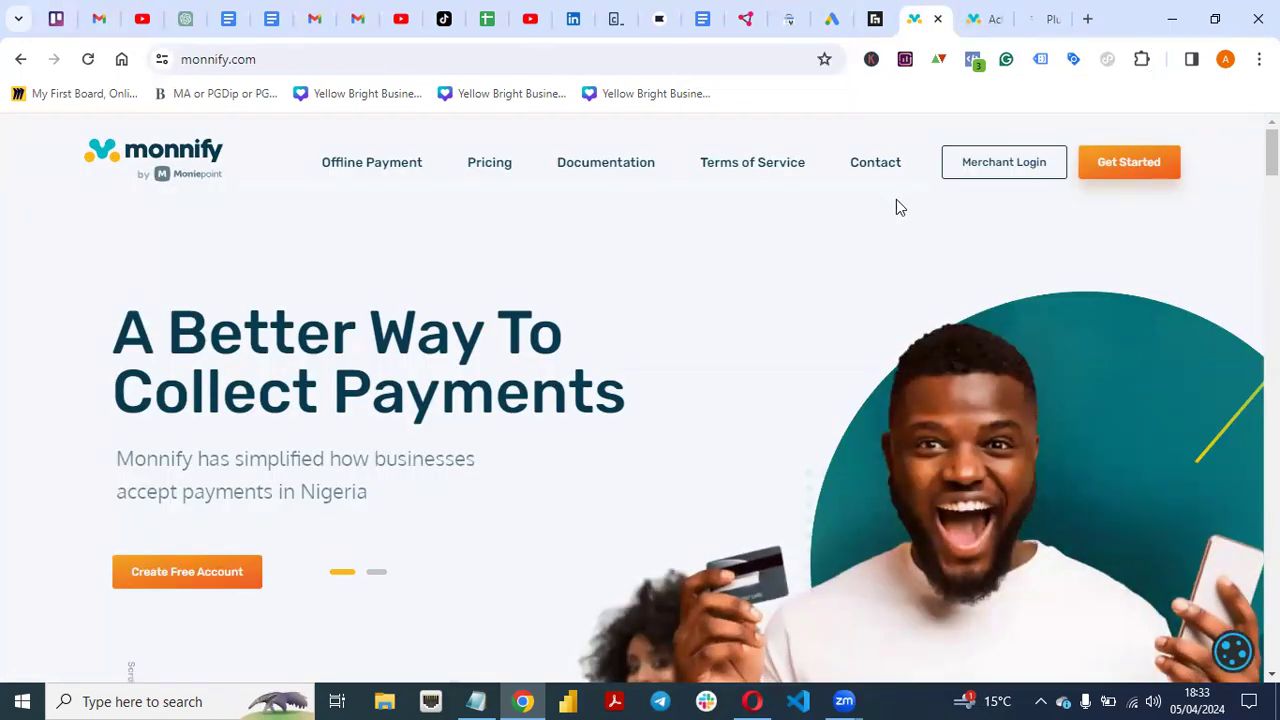
left_click(976, 24)
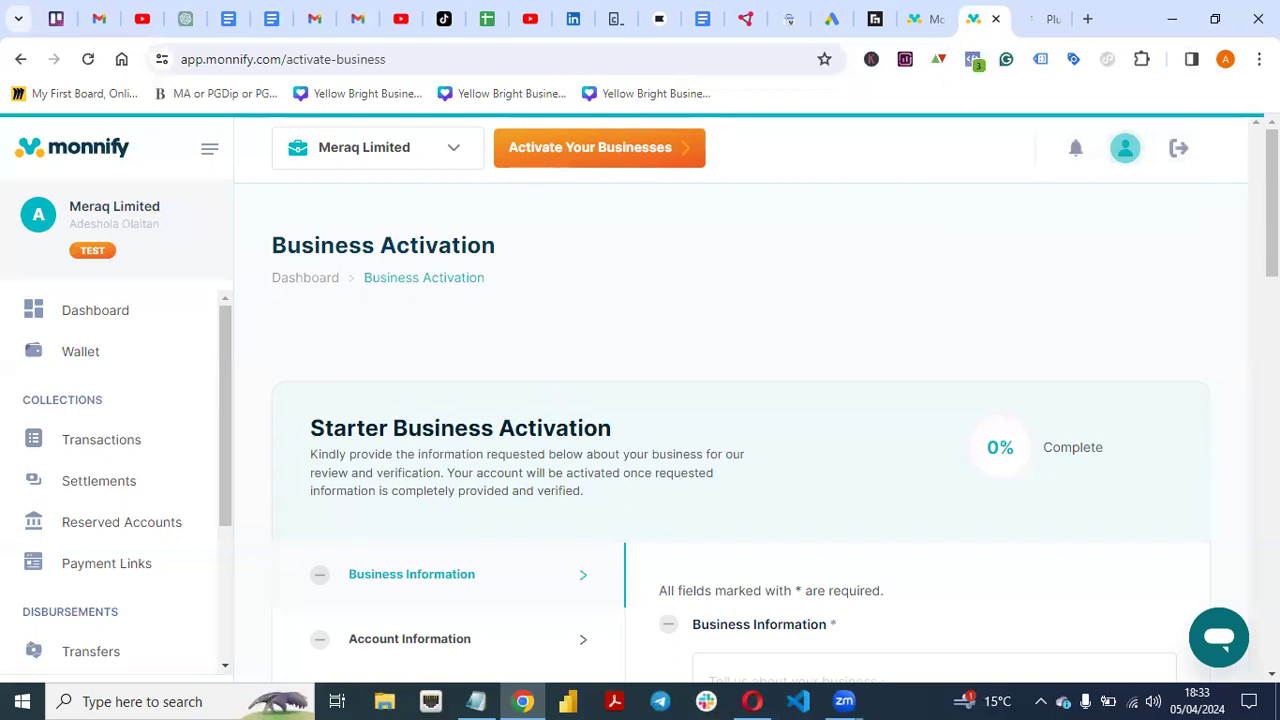
scroll(740, 400, "down", 10)
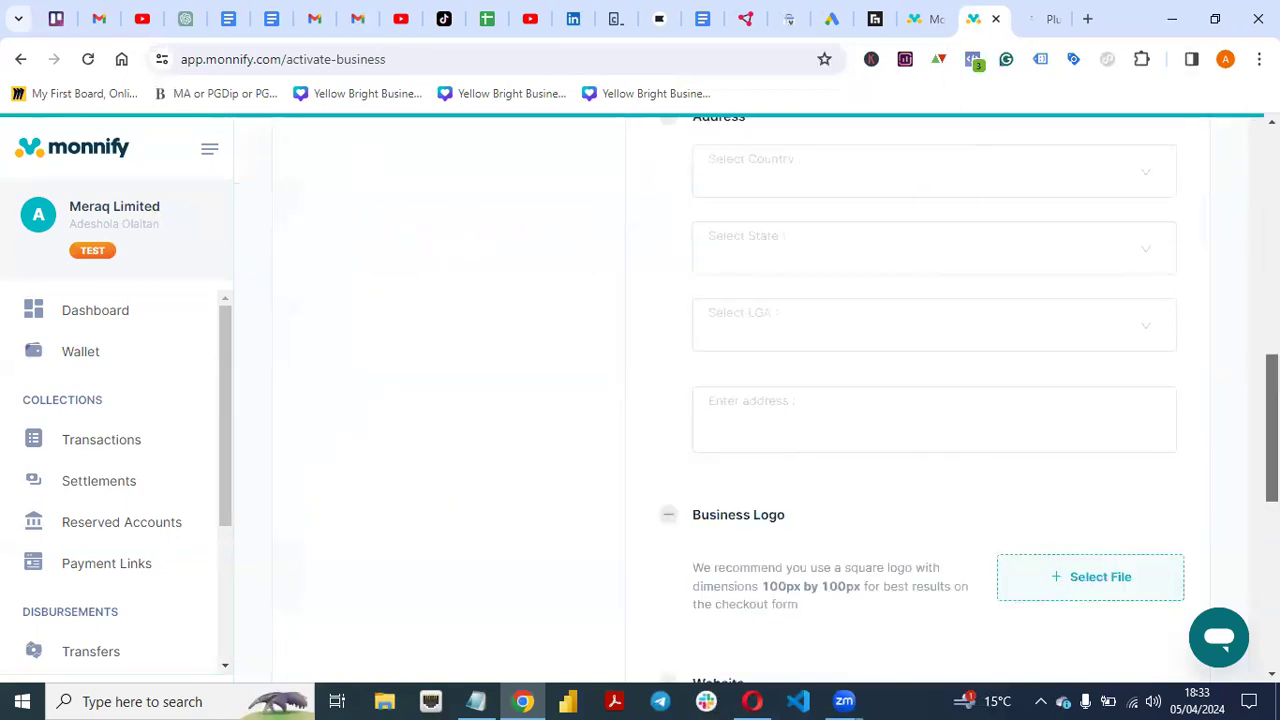
scroll(740, 400, "up", 10)
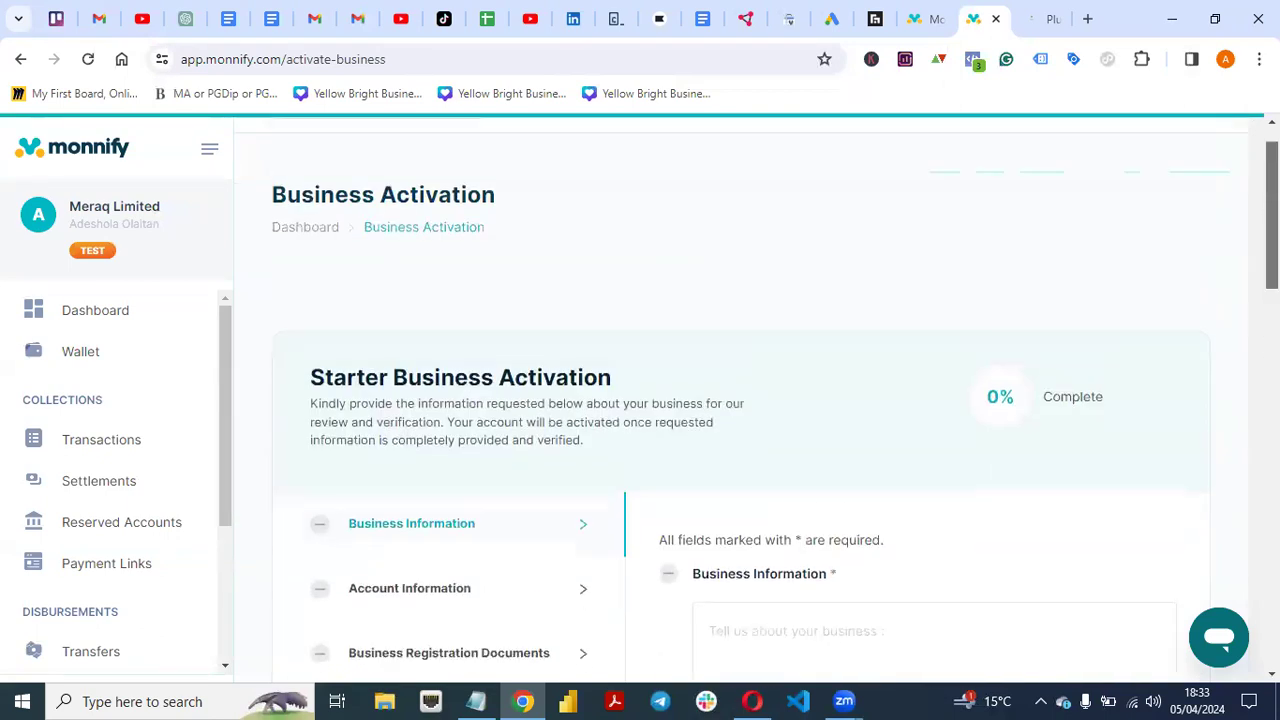
- Open the Monnify merchant dashboard and review its revenue summary, chart and recent transactions
left_click(113, 314)
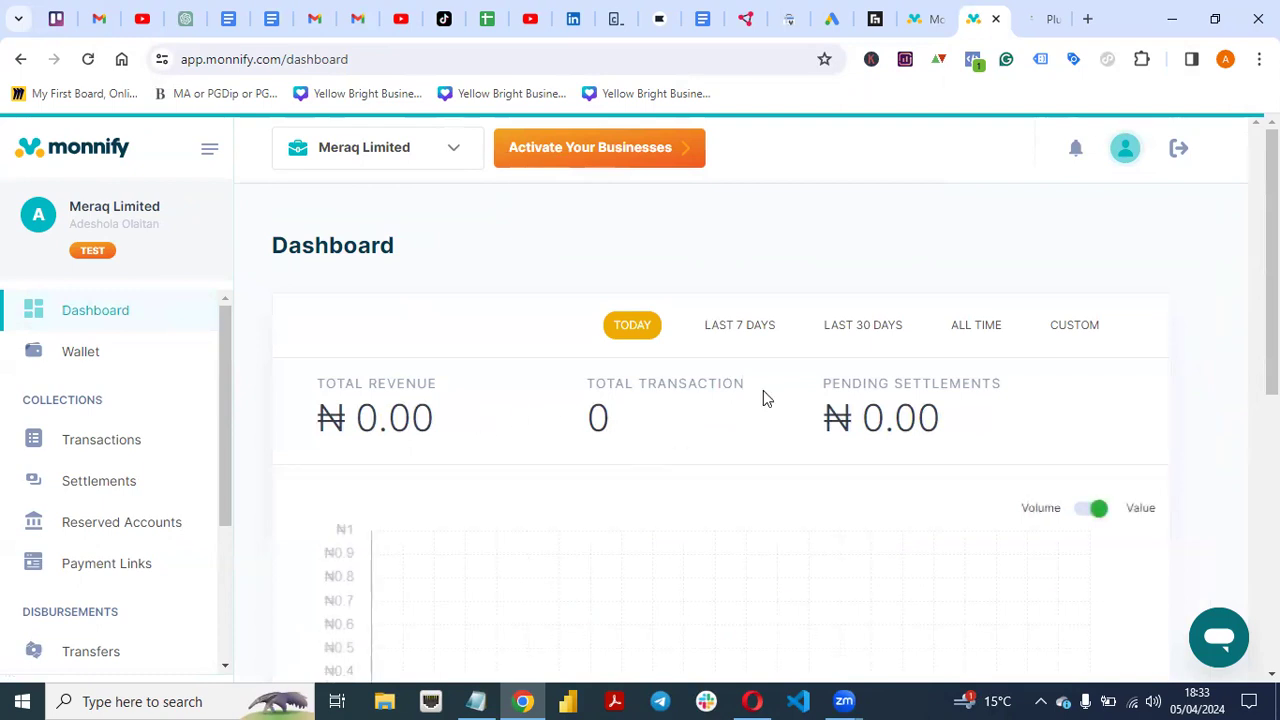
scroll(720, 400, "down", 6)
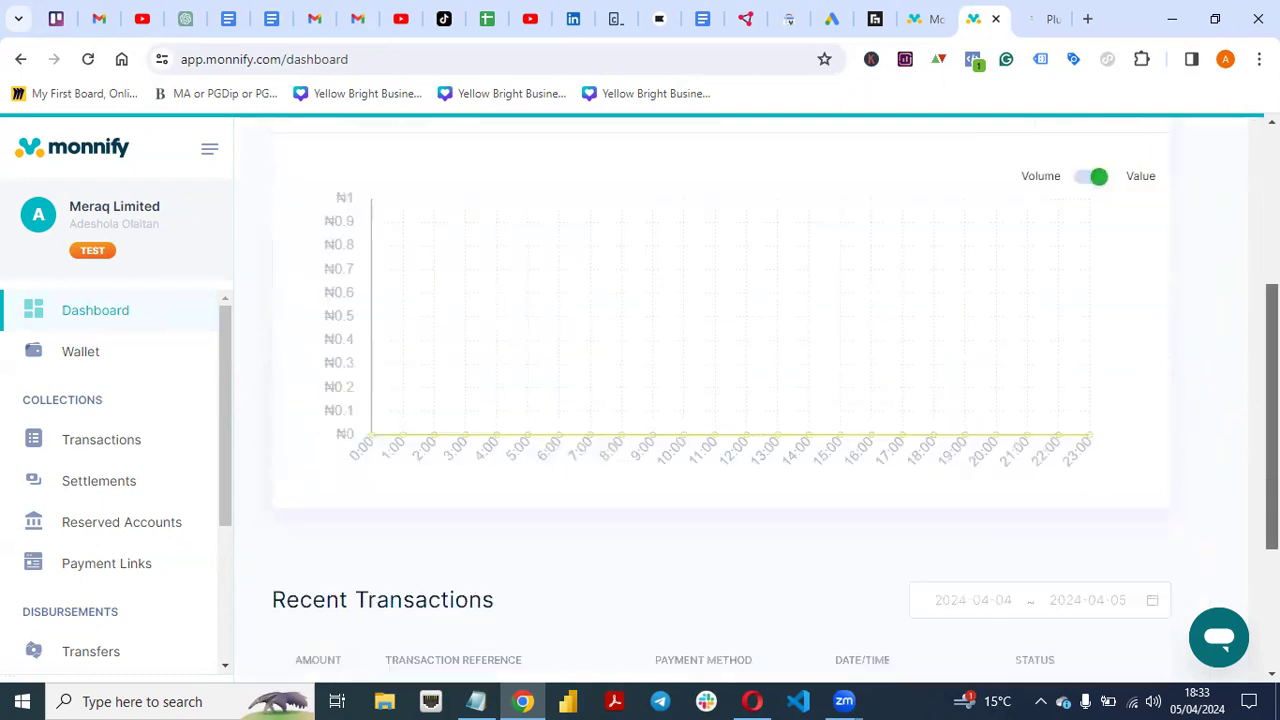
scroll(720, 400, "up", 6)
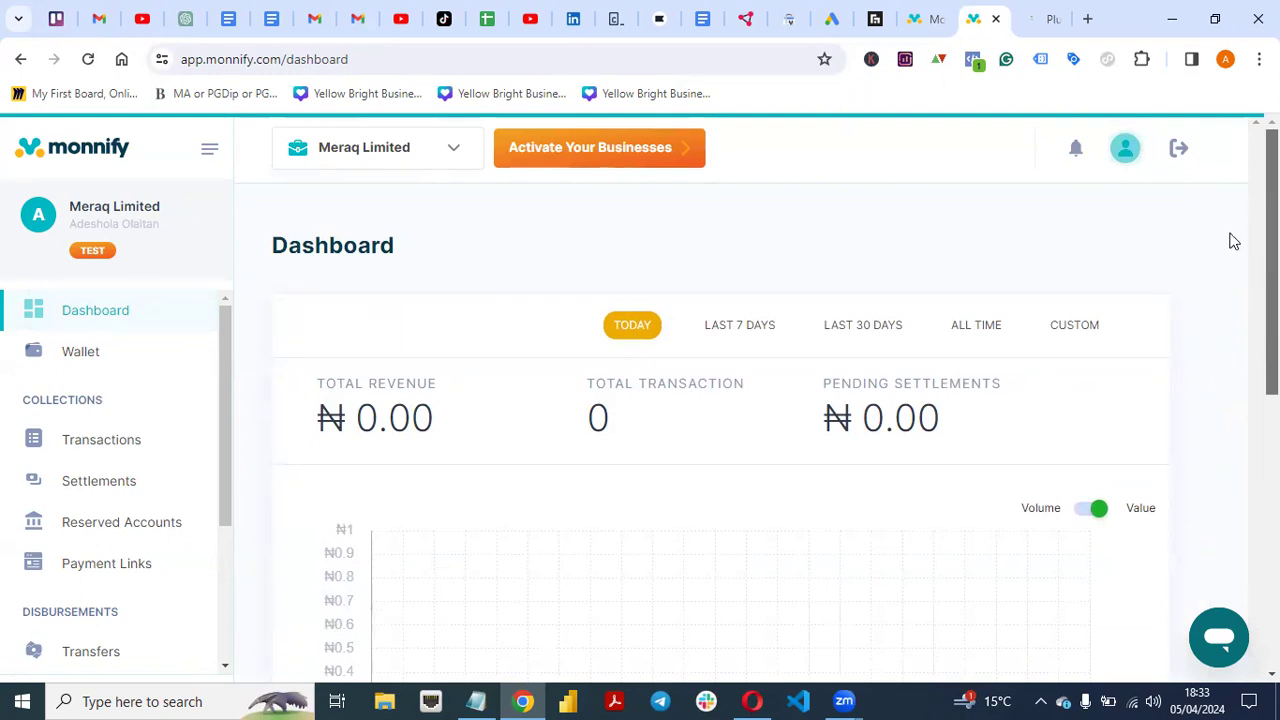
- Switch to the WordPress admin site and open the page for adding a new plugin
left_click(1045, 18)
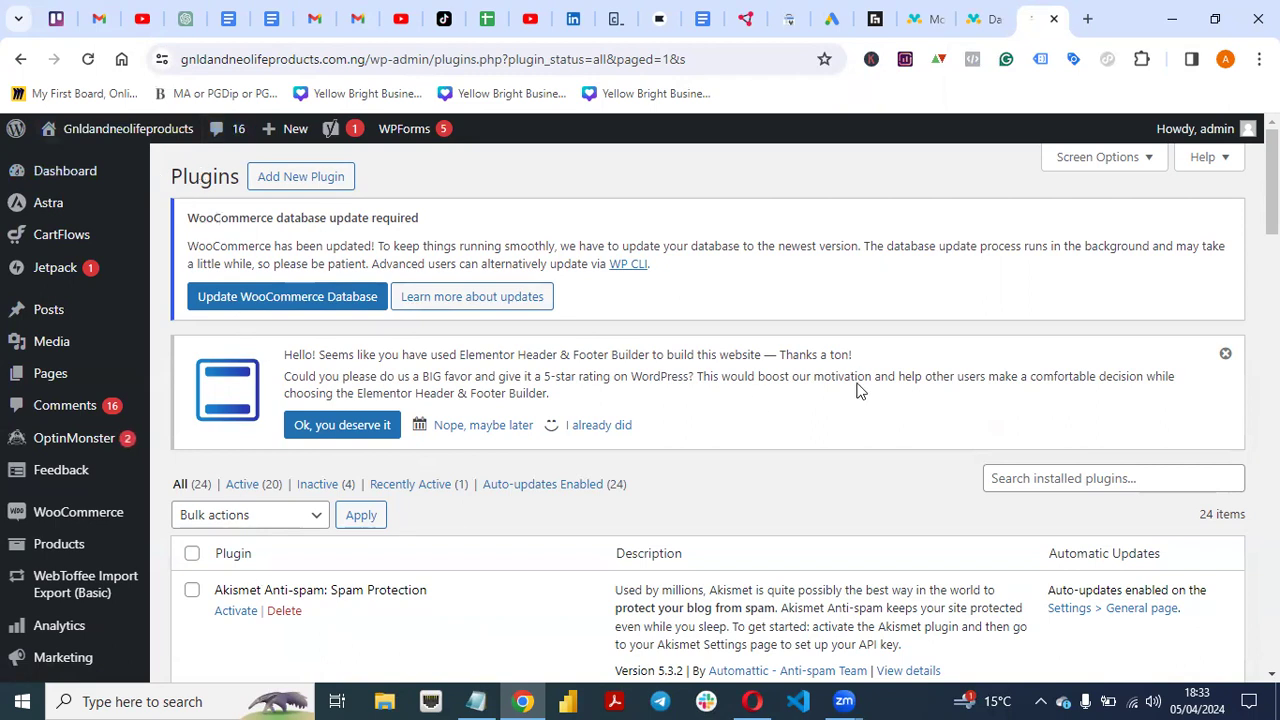
scroll(418, 392, "down", 5)
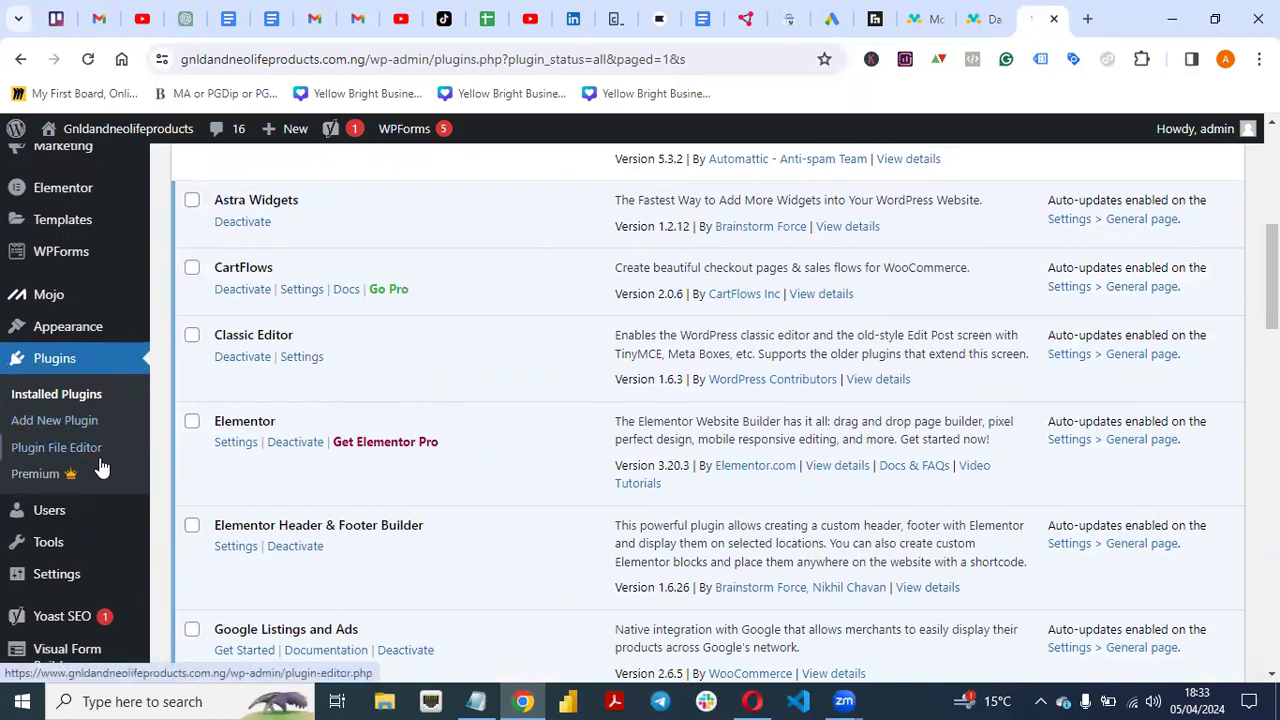
left_click(36, 432)
- Copy the name "Monnify" from the Monnify homepage and search the WordPress plugin directory for it
left_click(922, 24)
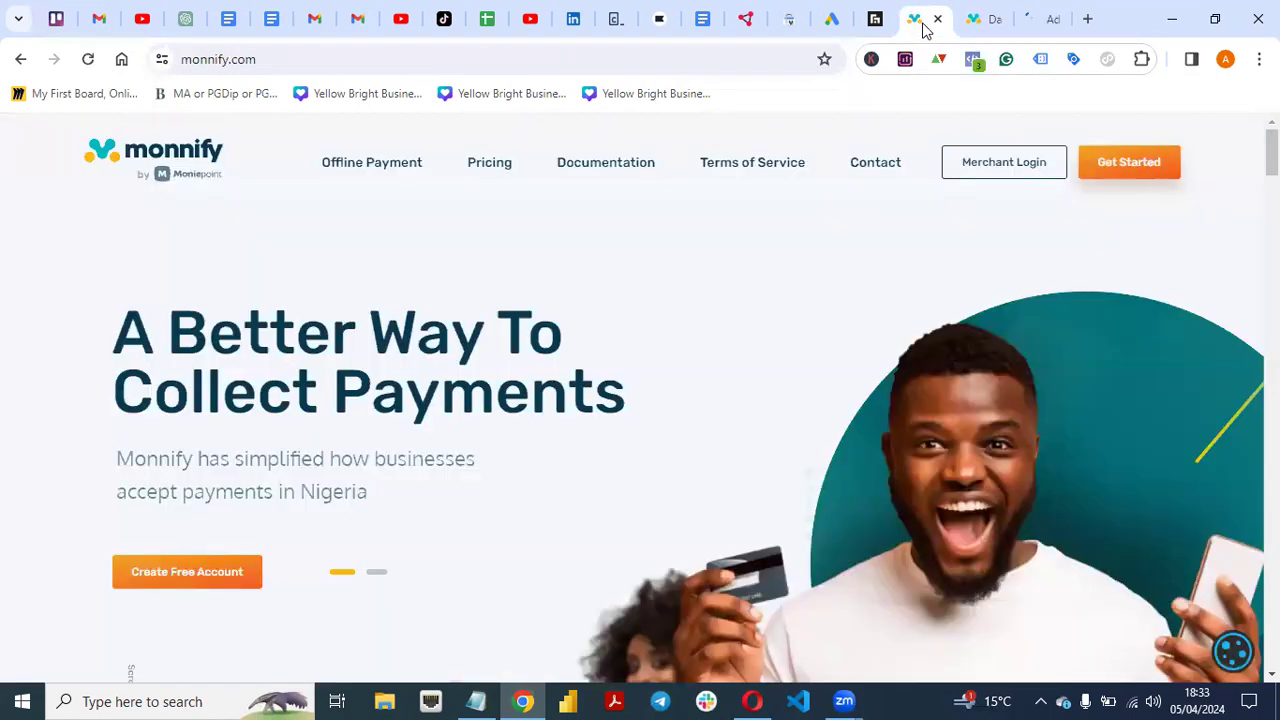
left_click_drag(118, 456, 195, 458)
key("ctrl+c")
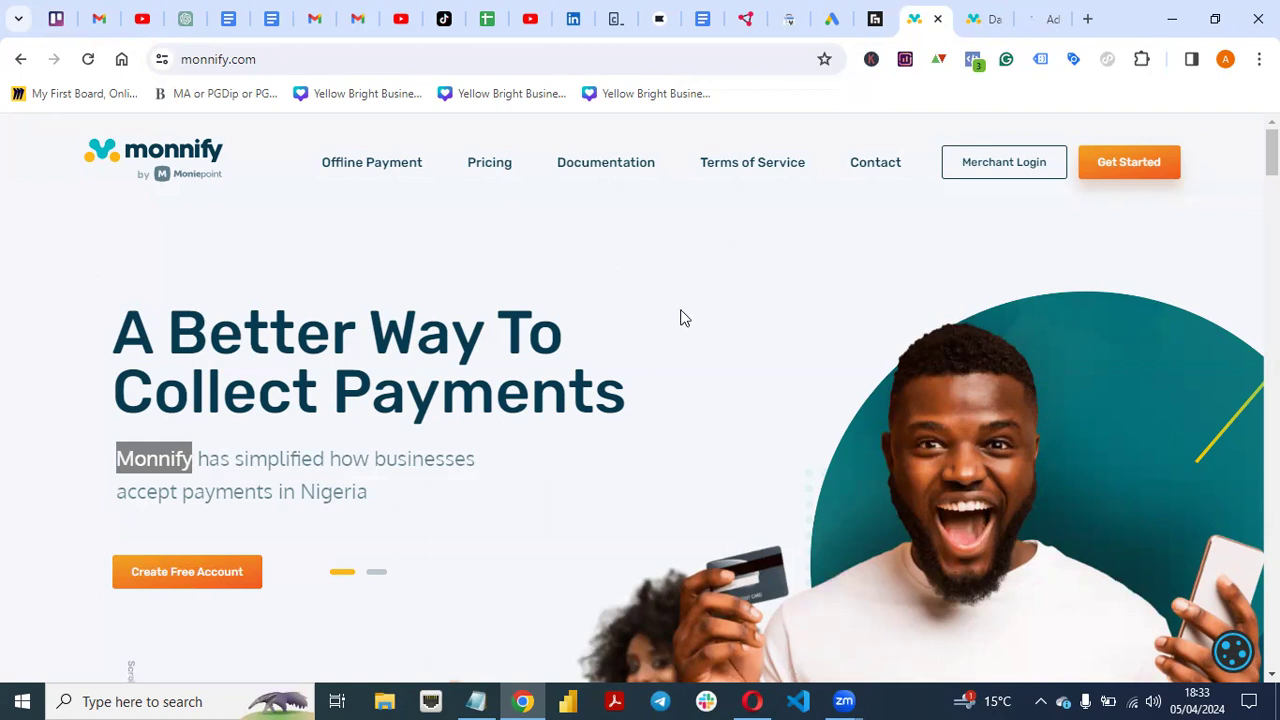
left_click(1040, 18)
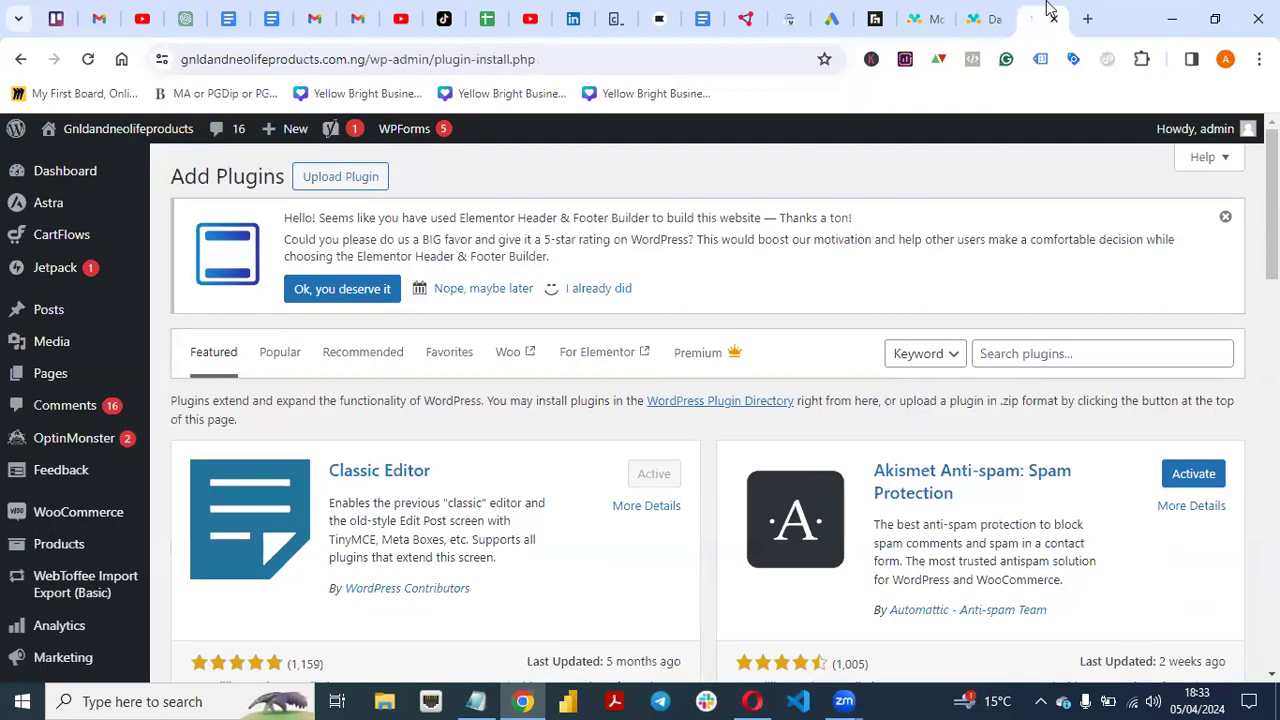
left_click(1086, 352)
key("ctrl+v")
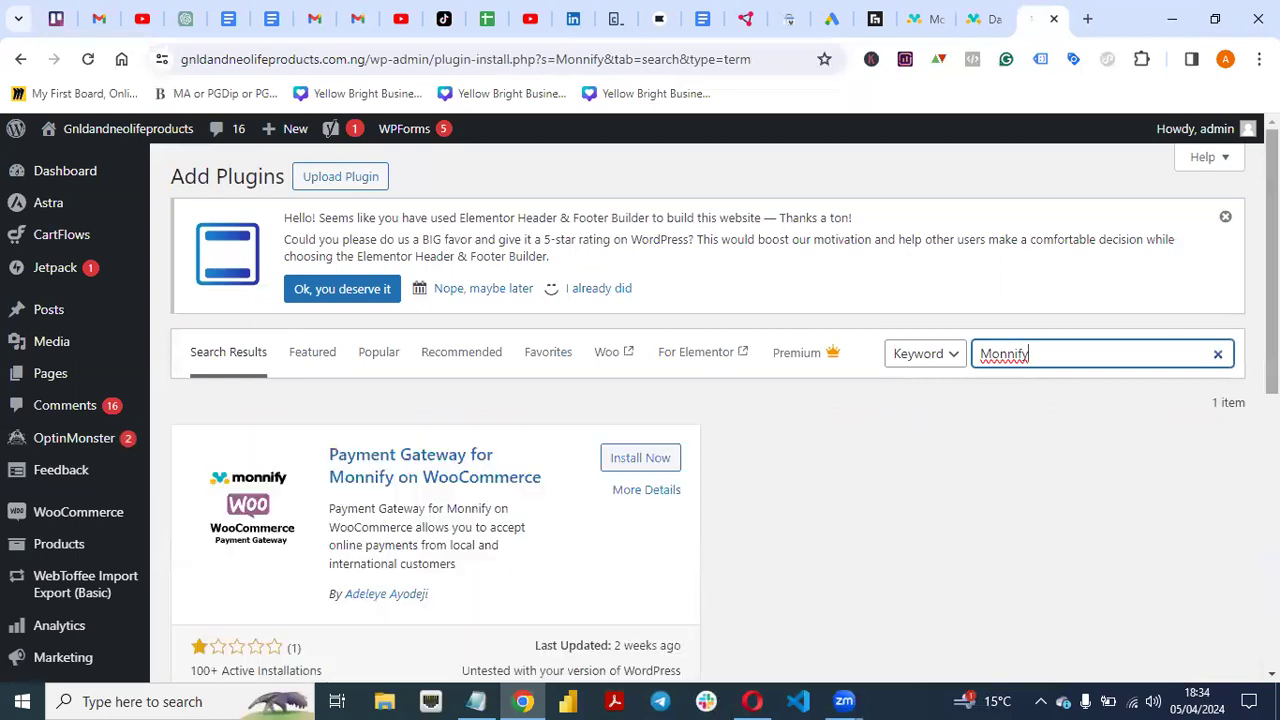
- Install and activate the Payment Gateway for Monnify on WooCommerce plugin
scroll(580, 514, "down", 1)
scroll(991, 434, "down", 1)
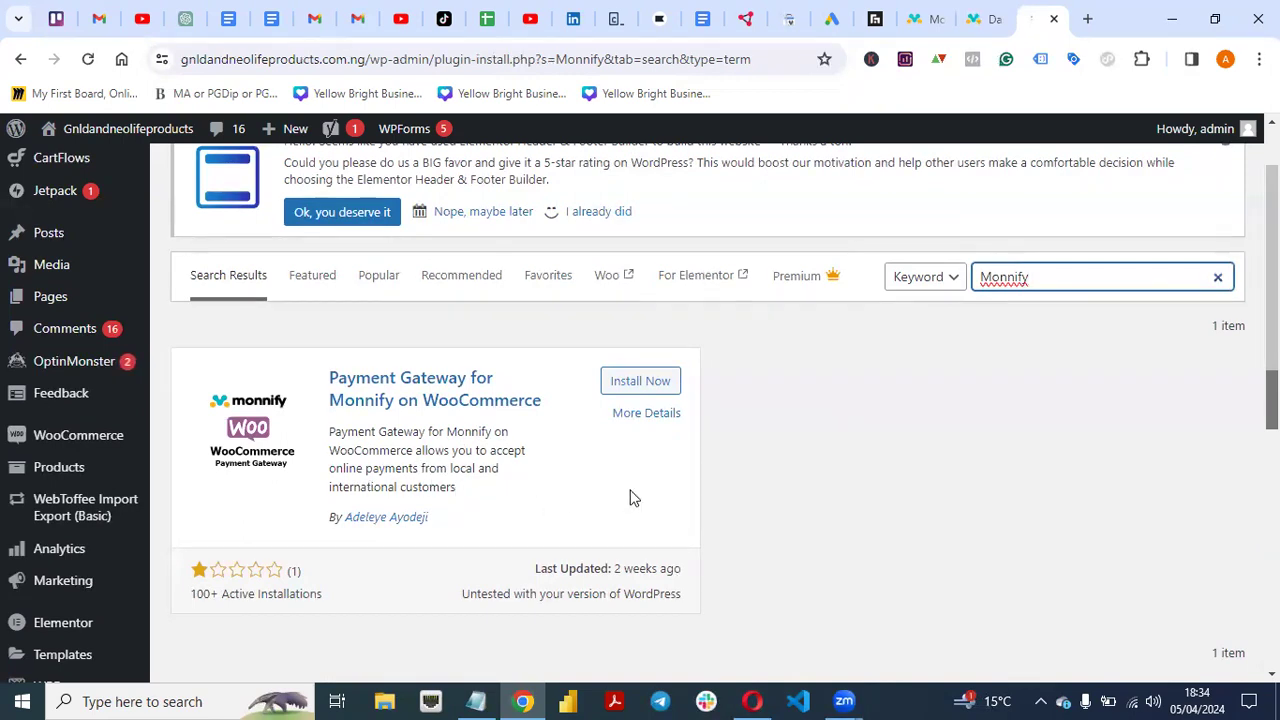
left_click(638, 384)
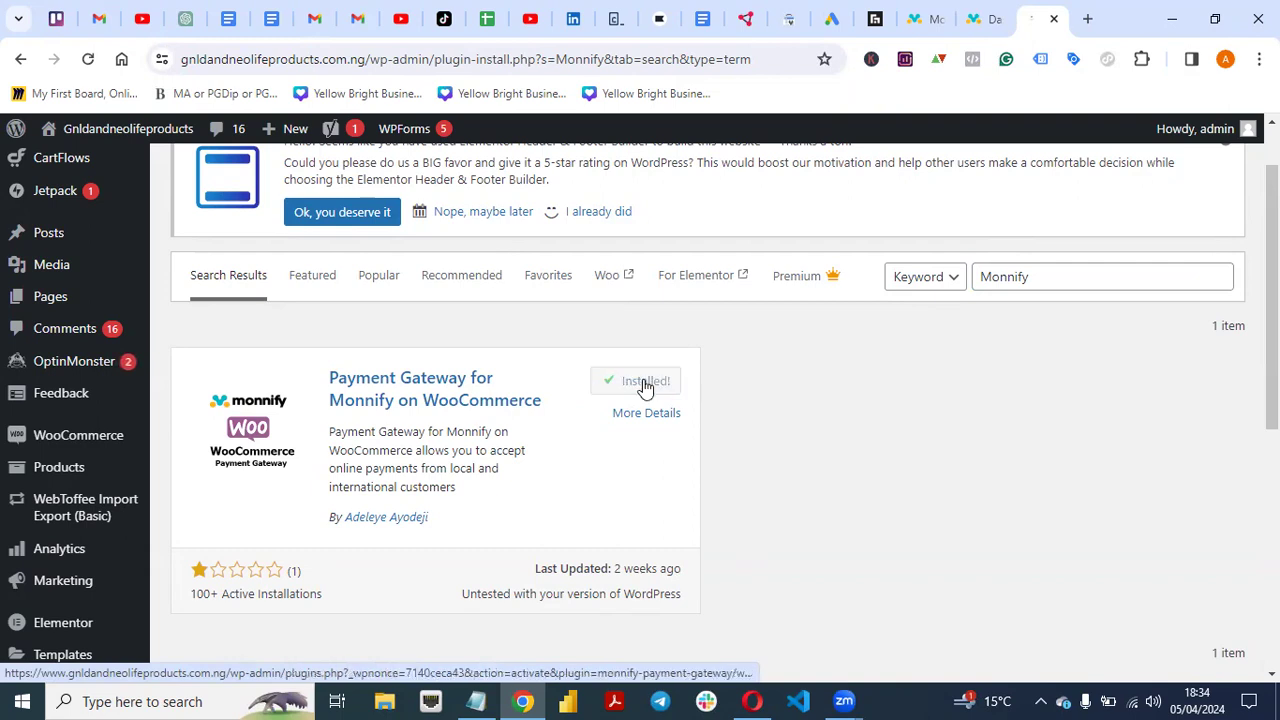
left_click(645, 385)
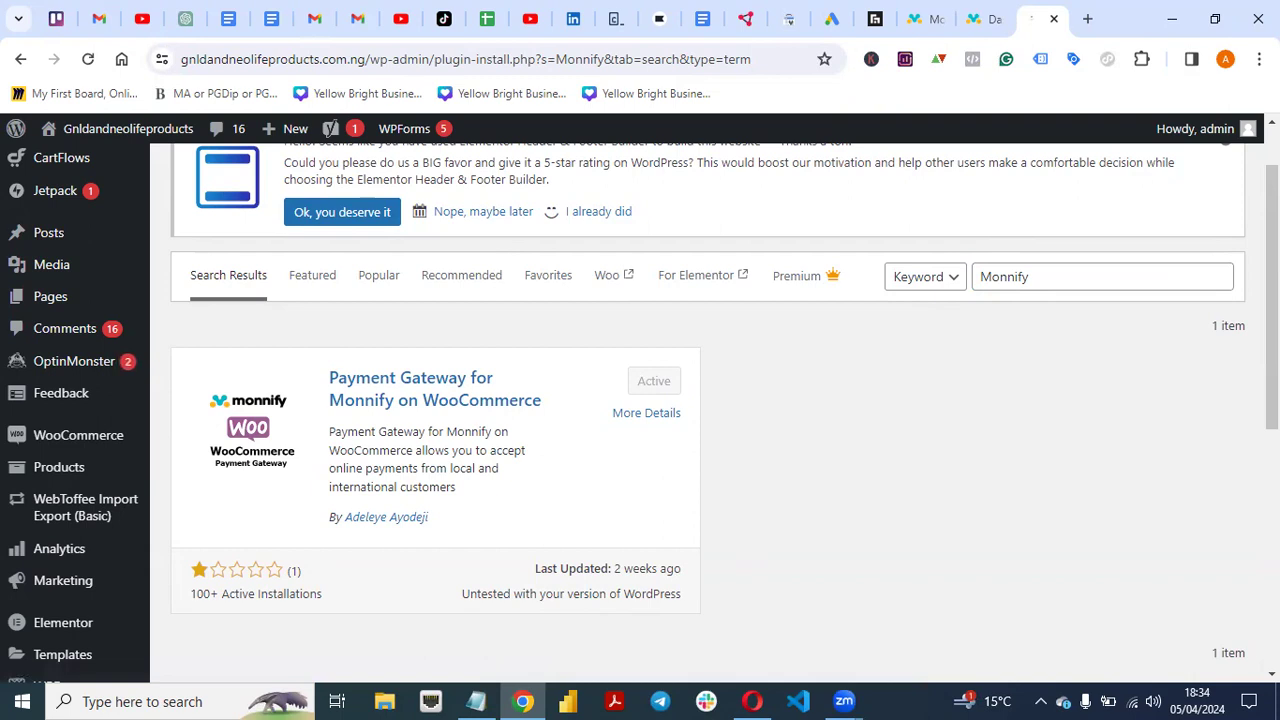
scroll(700, 400, "up", 1)
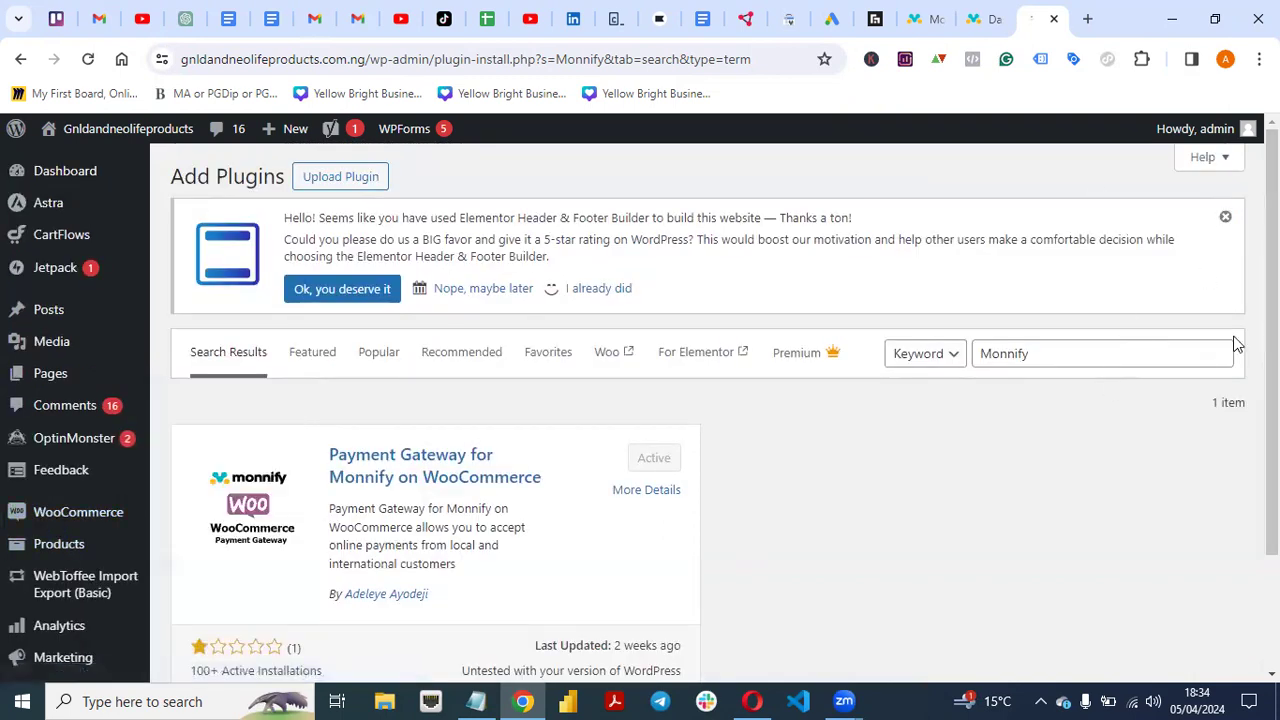
- Go to the WooCommerce payment settings, dismiss the time-tracking reminder and open the setup of the Monnify Payment method
mouse_move(44, 522)
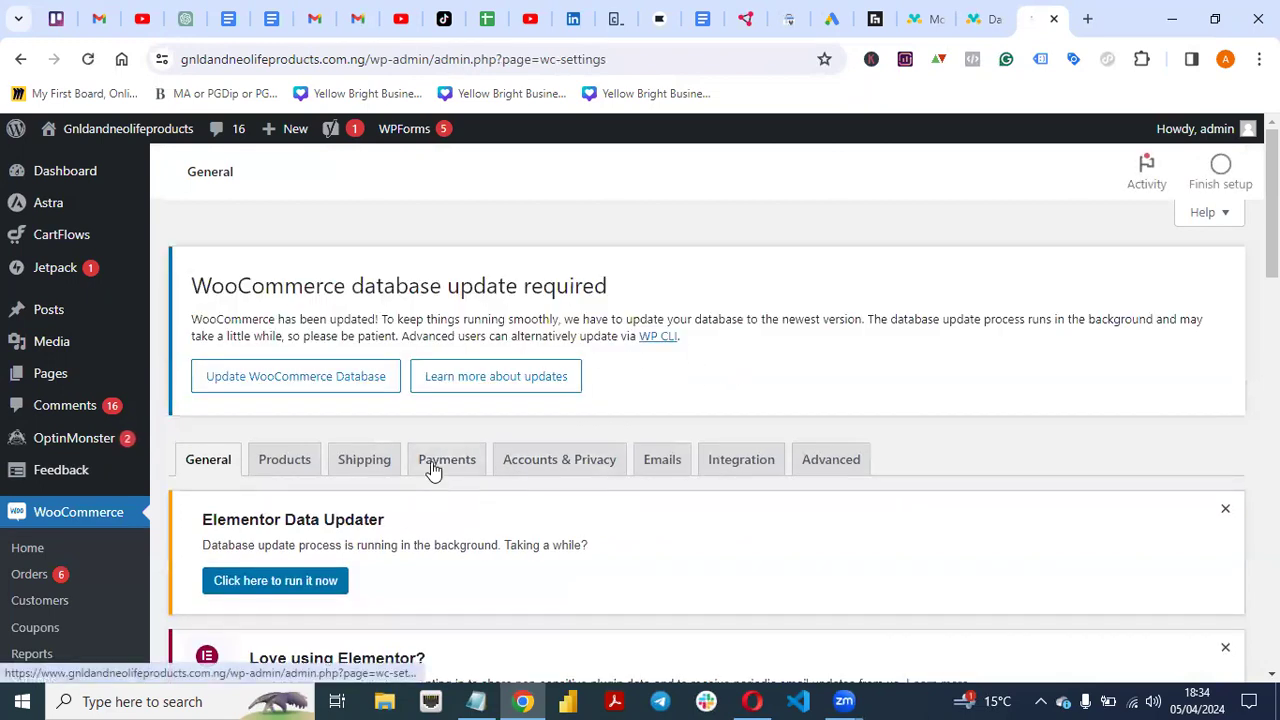
left_click(445, 466)
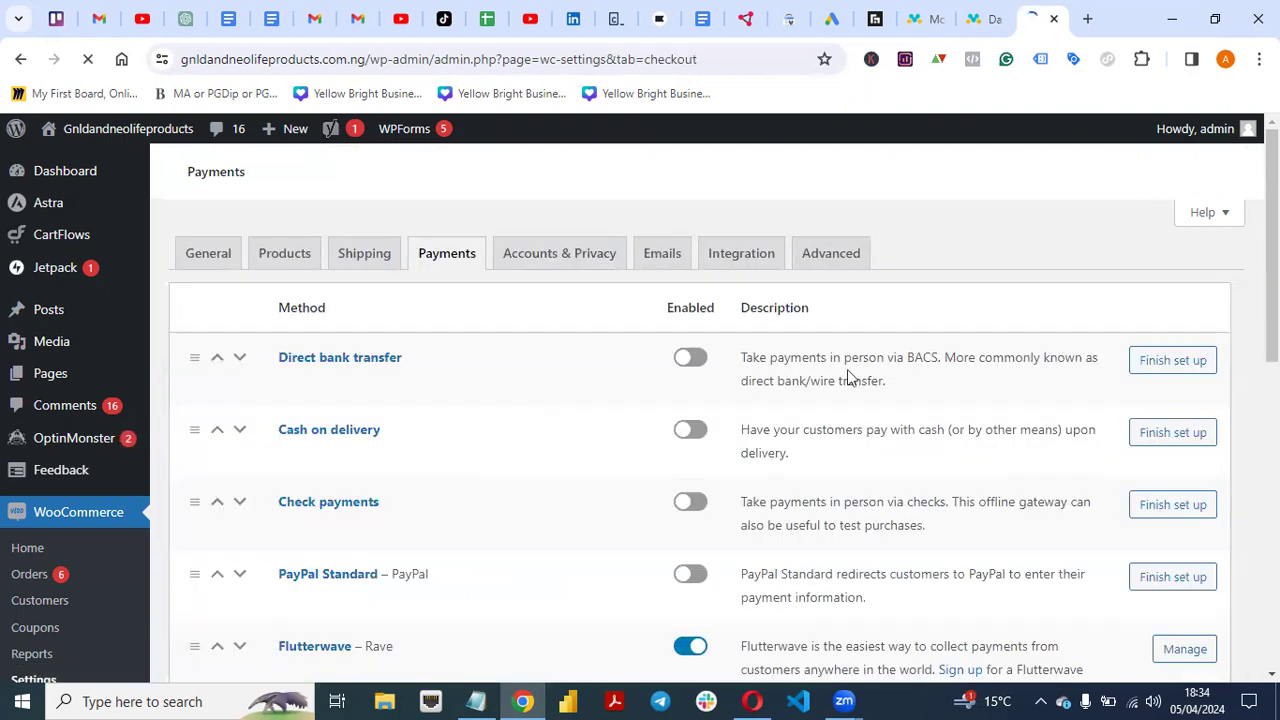
scroll(848, 375, "down", 5)
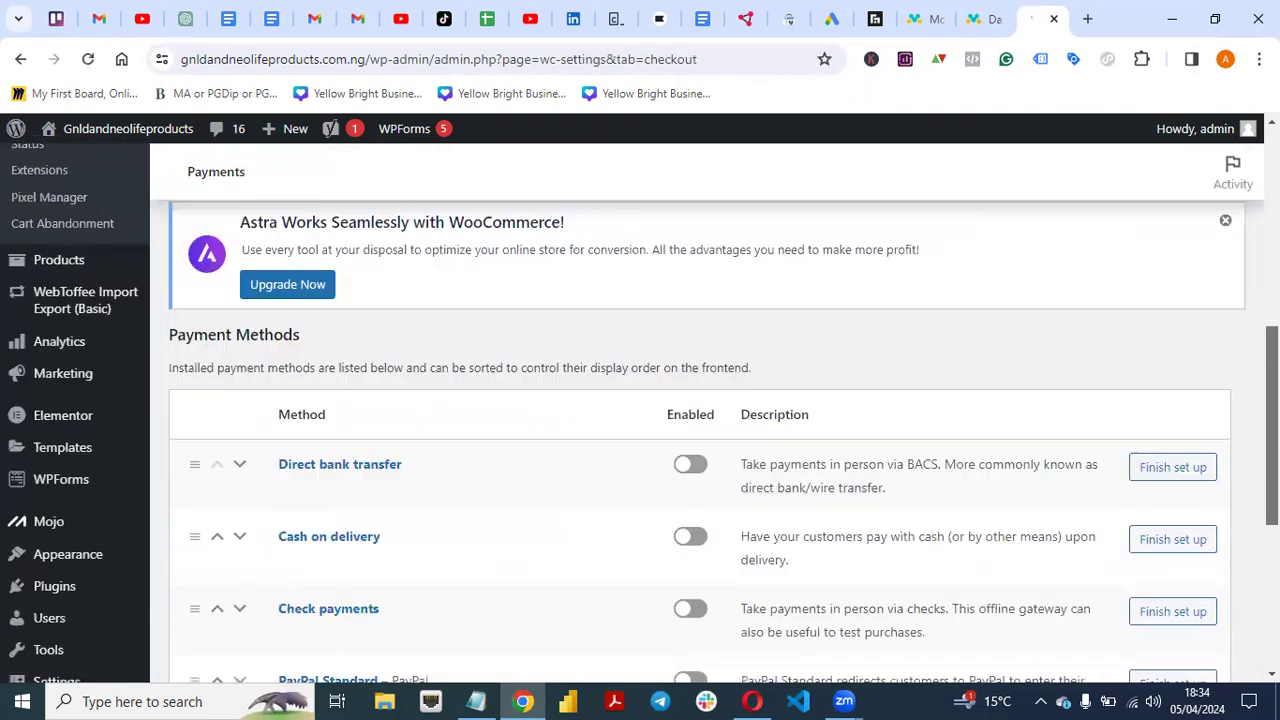
scroll(700, 440, "down", 4)
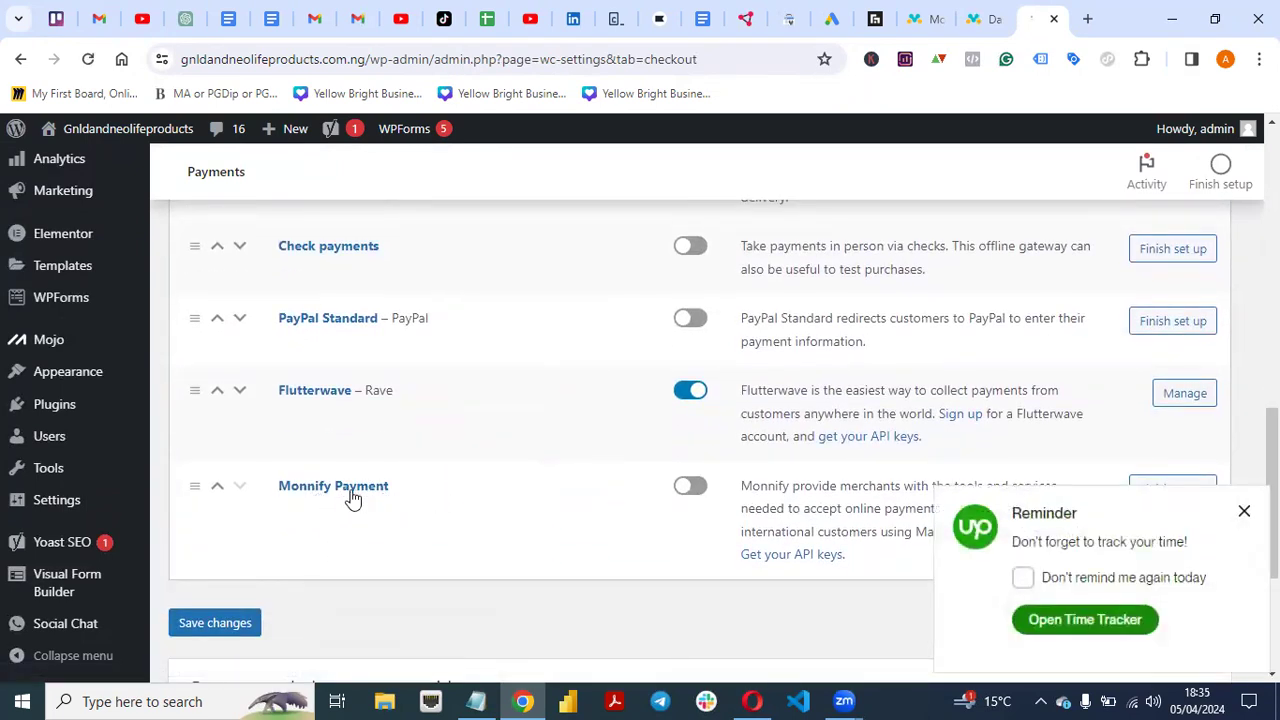
left_click(1244, 512)
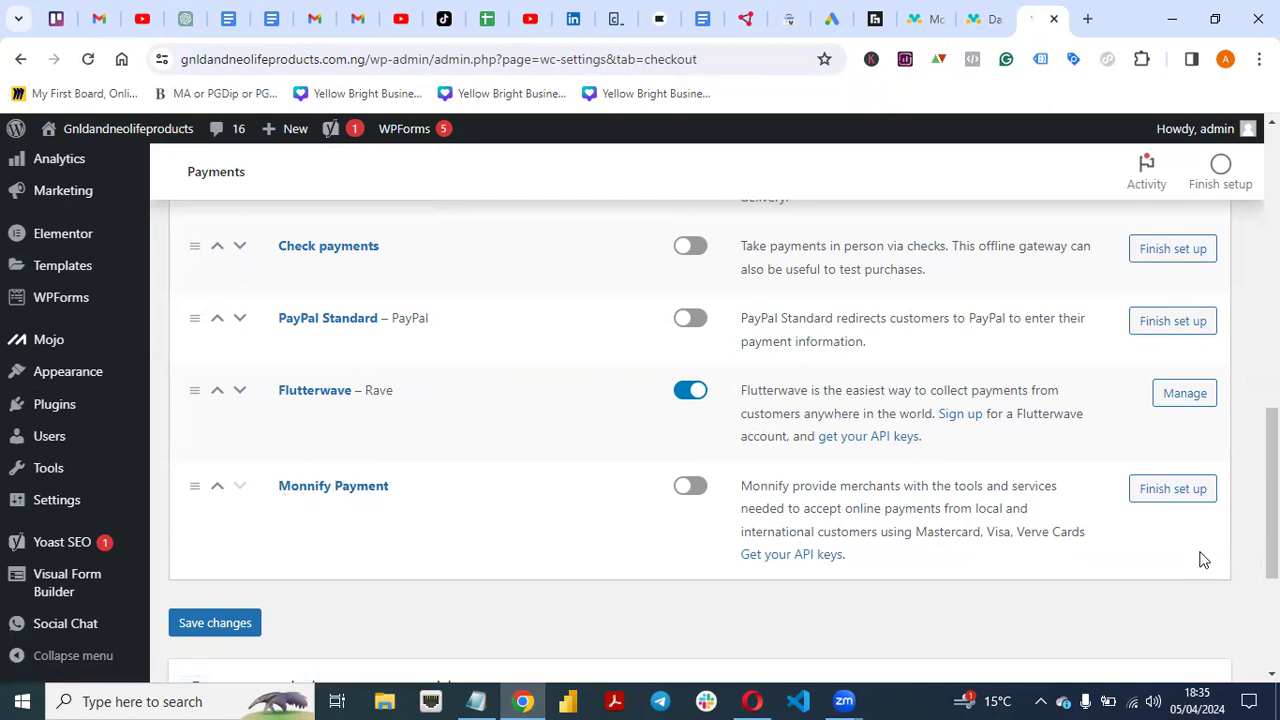
left_click(1156, 494)
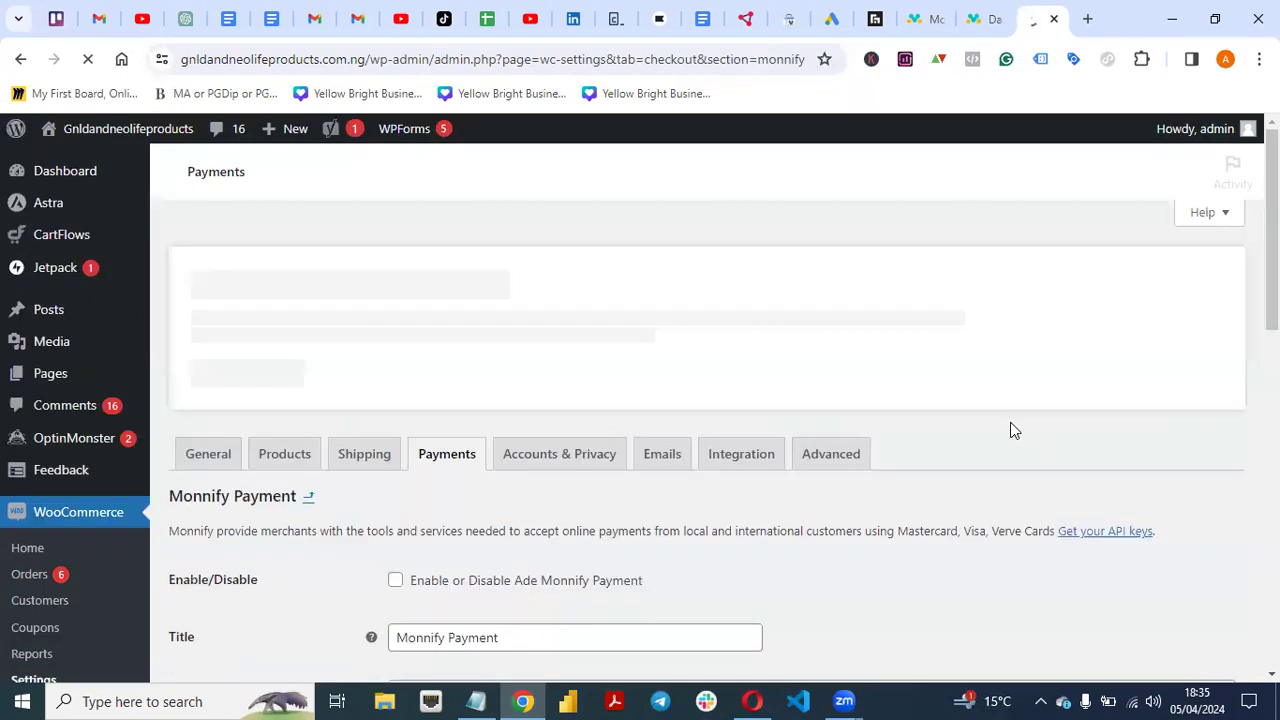
- Enable the Monnify Payment method in its settings
scroll(700, 420, "down", 7)
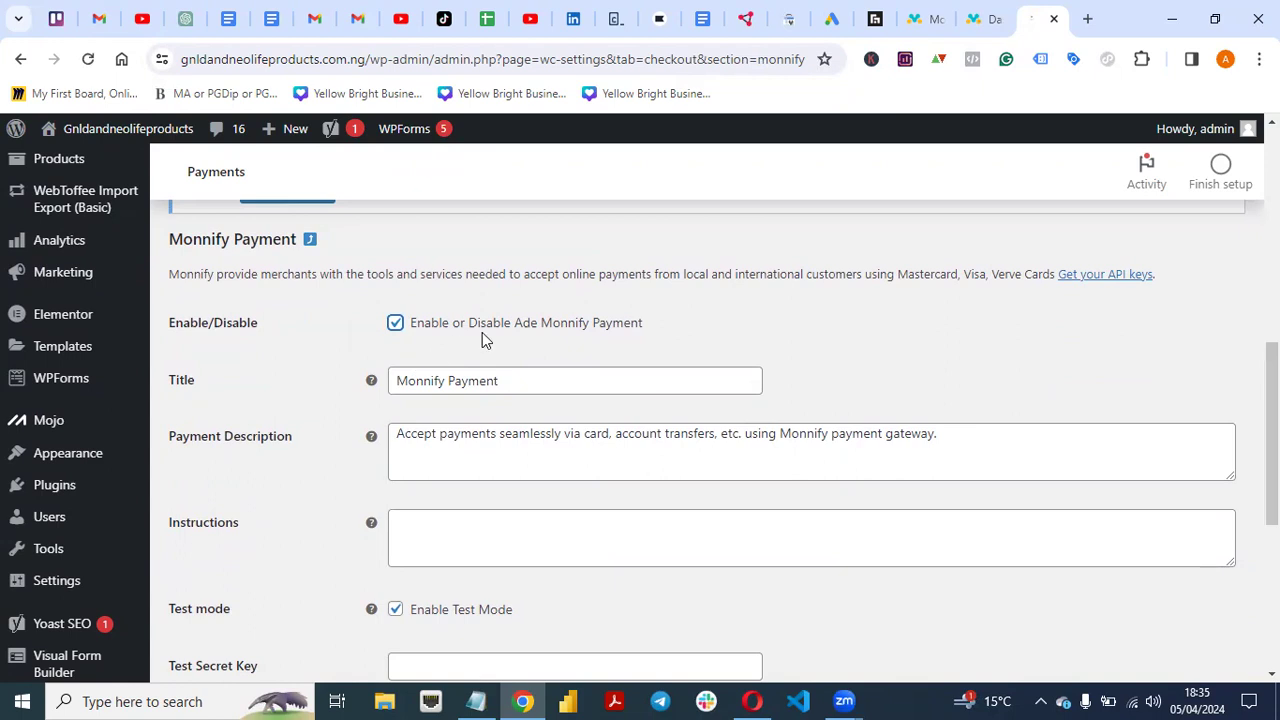
scroll(786, 346, "down", 1)
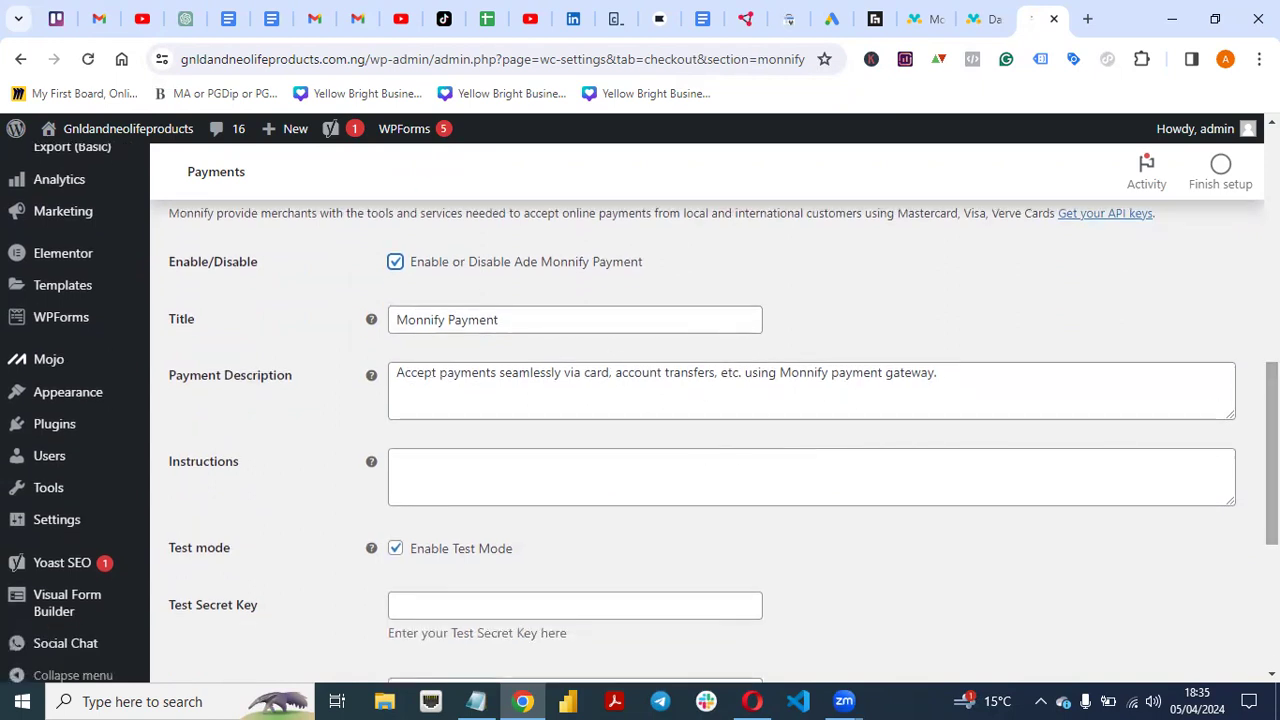
- Check the account mode on the Monnify dashboard, and turn off test mode in the WooCommerce Monnify Payment settings
scroll(786, 420, "down", 3)
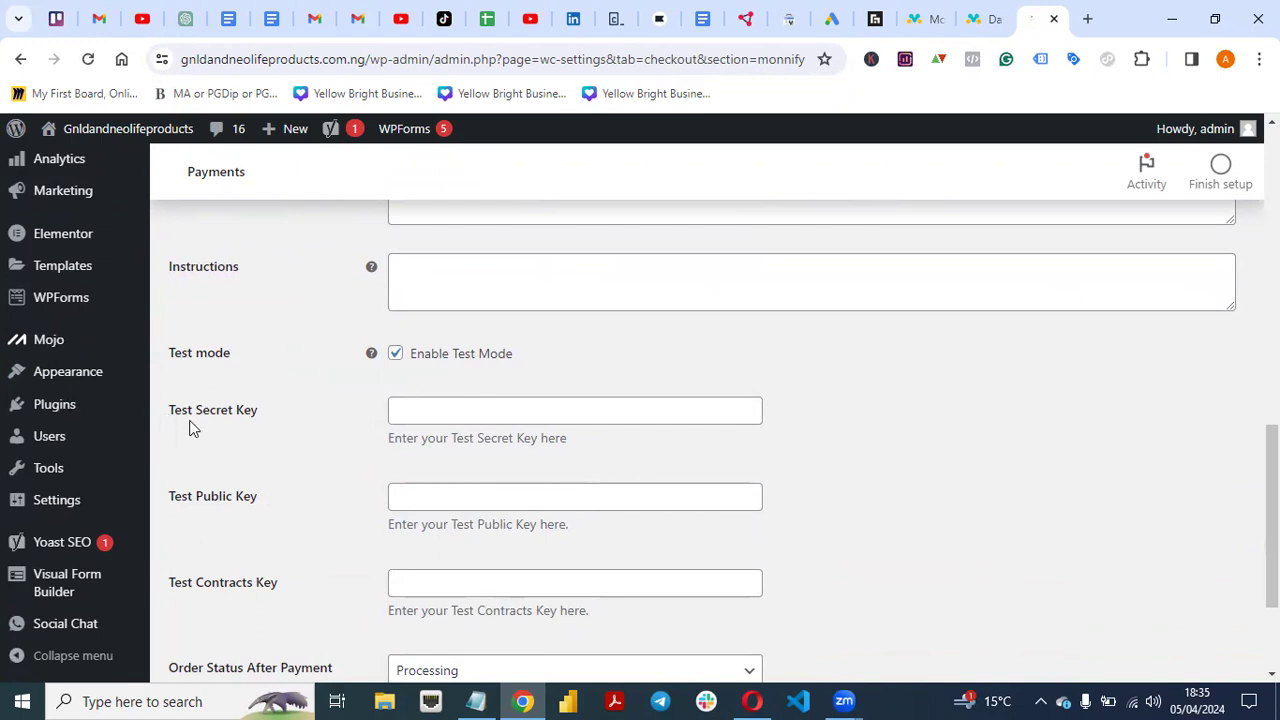
left_click(978, 19)
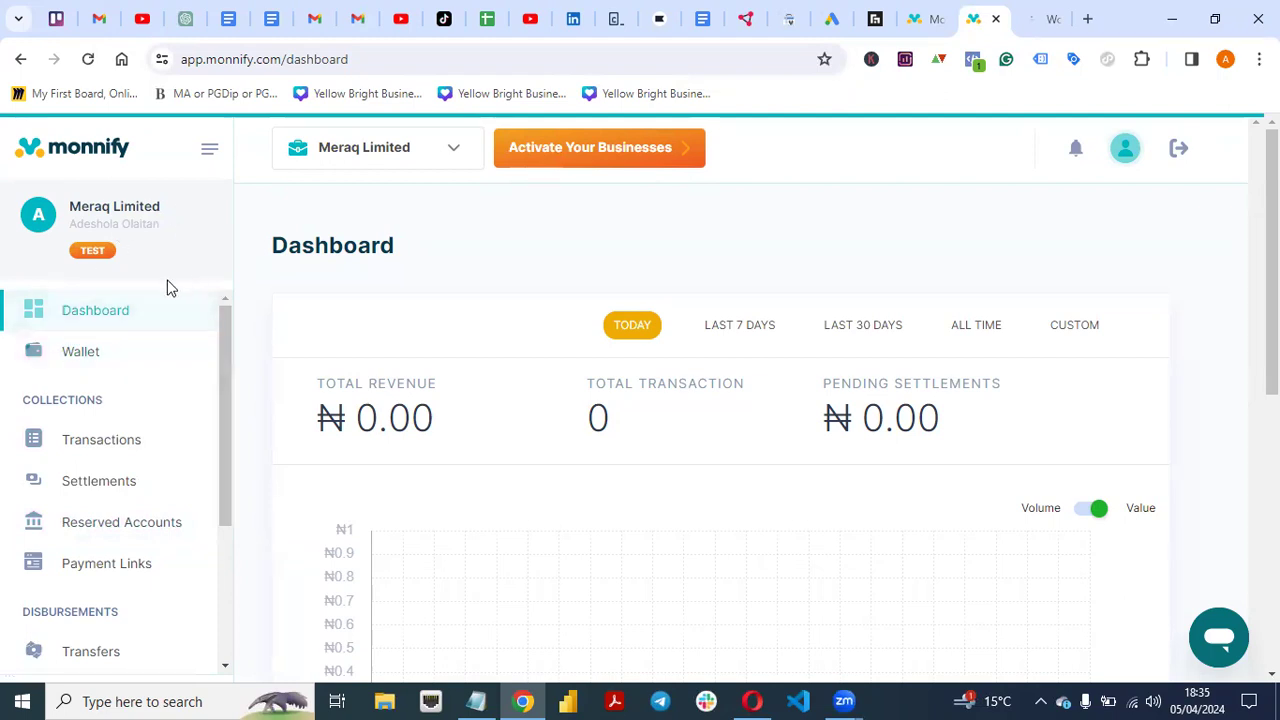
left_click(1047, 18)
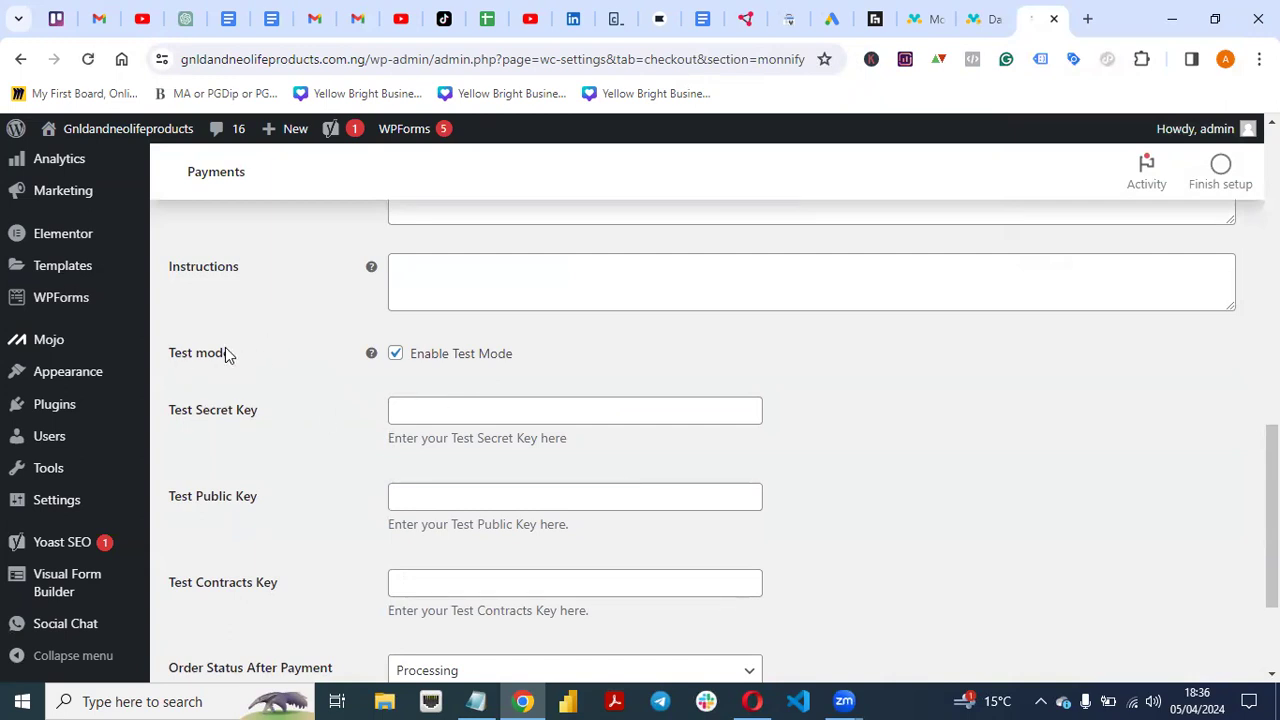
left_click(395, 354)
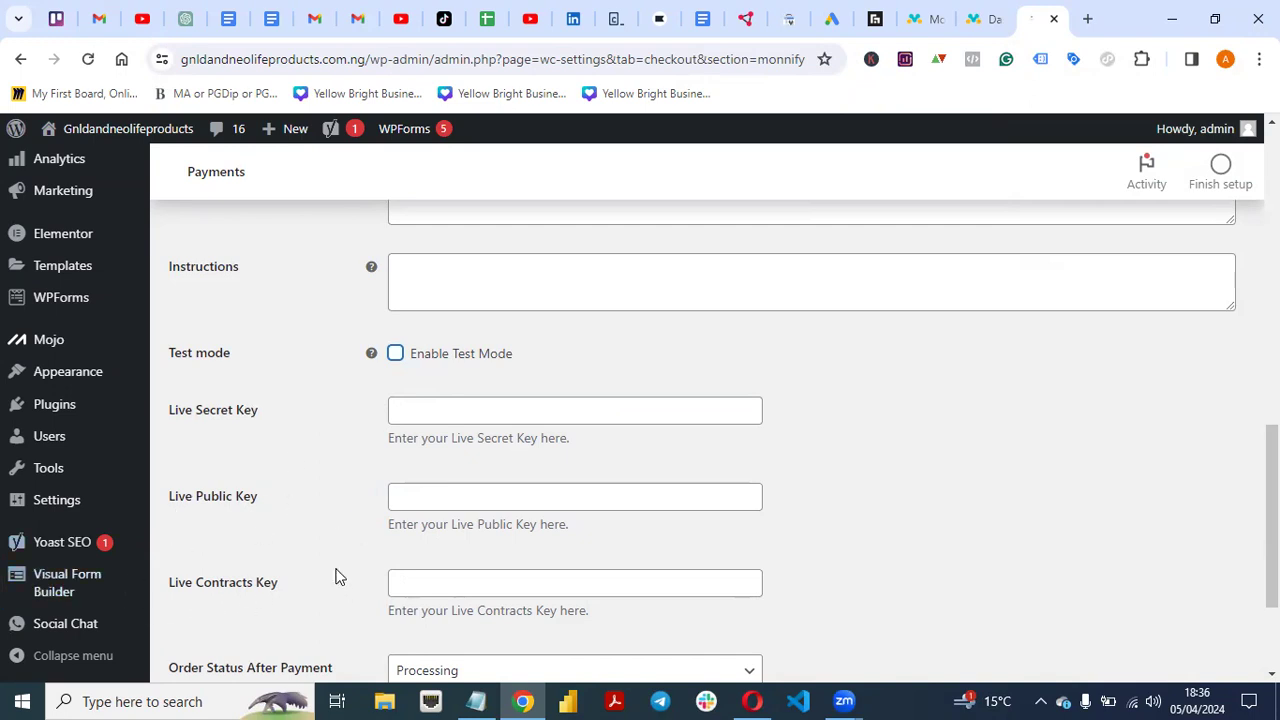
- Open the Developer page of the Monnify dashboard and look through its API keys and contract details
left_click(978, 27)
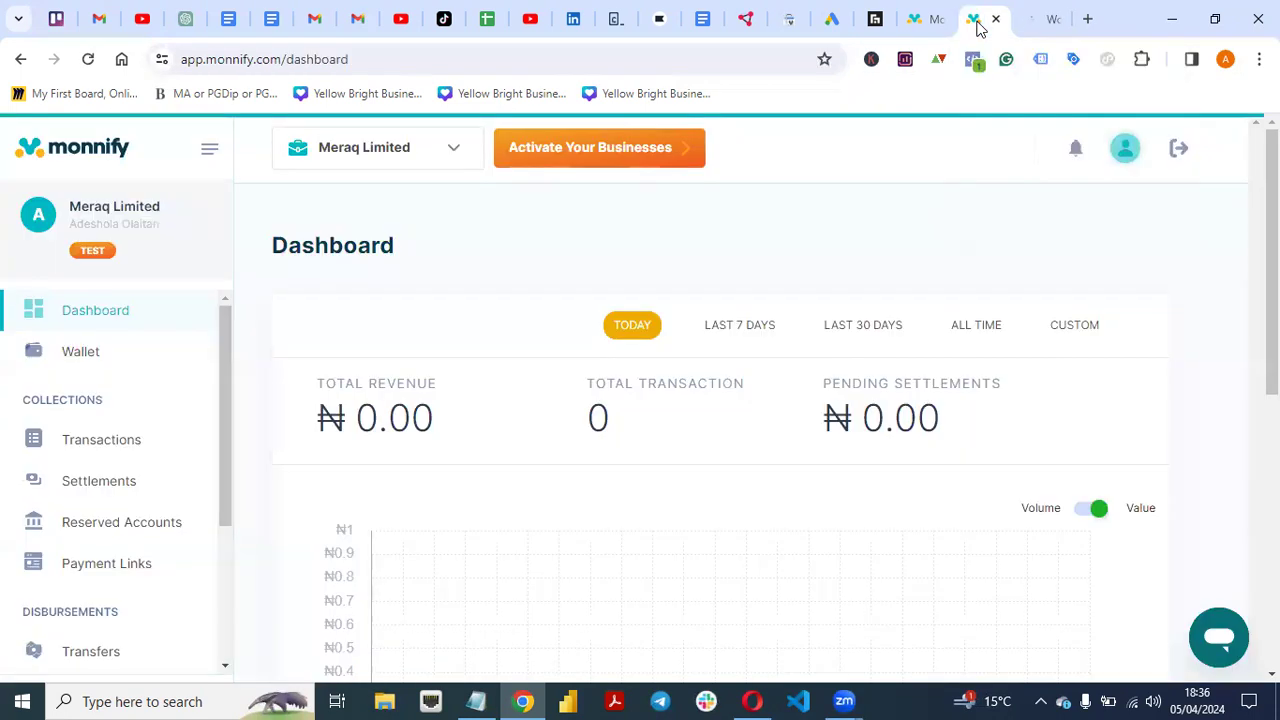
left_click_drag(225, 443, 177, 646)
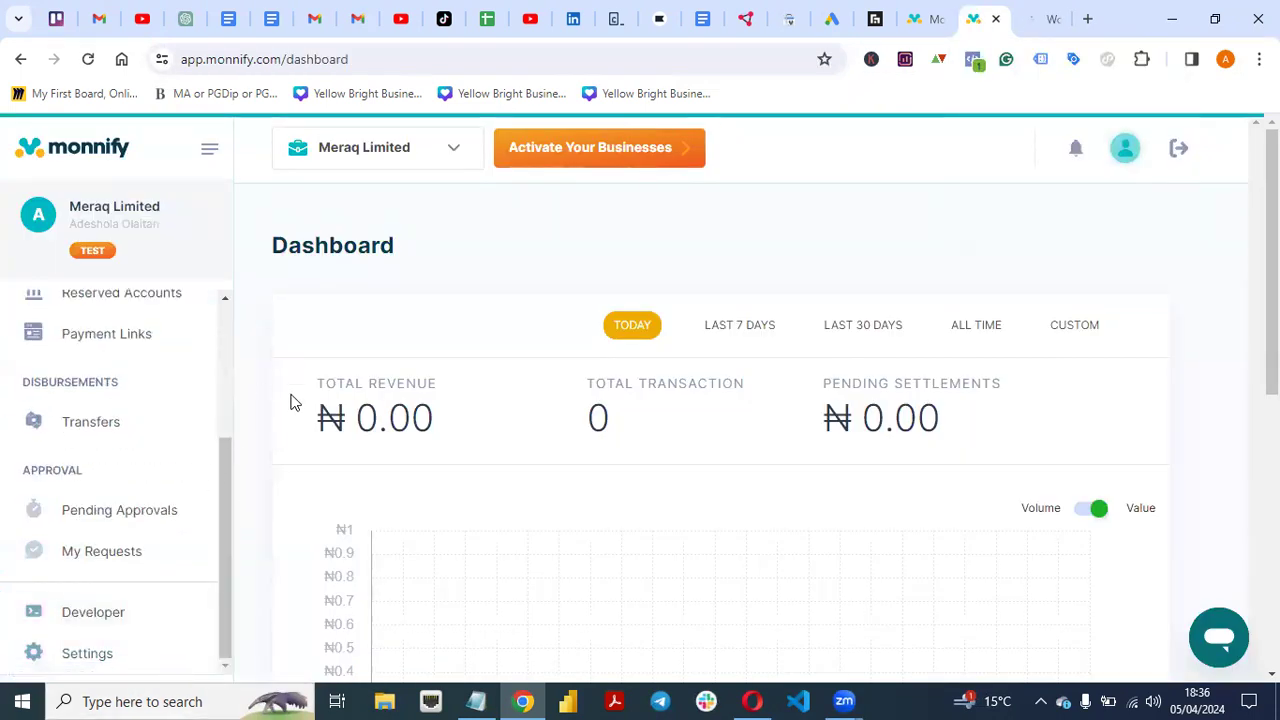
left_click_drag(227, 456, 240, 284)
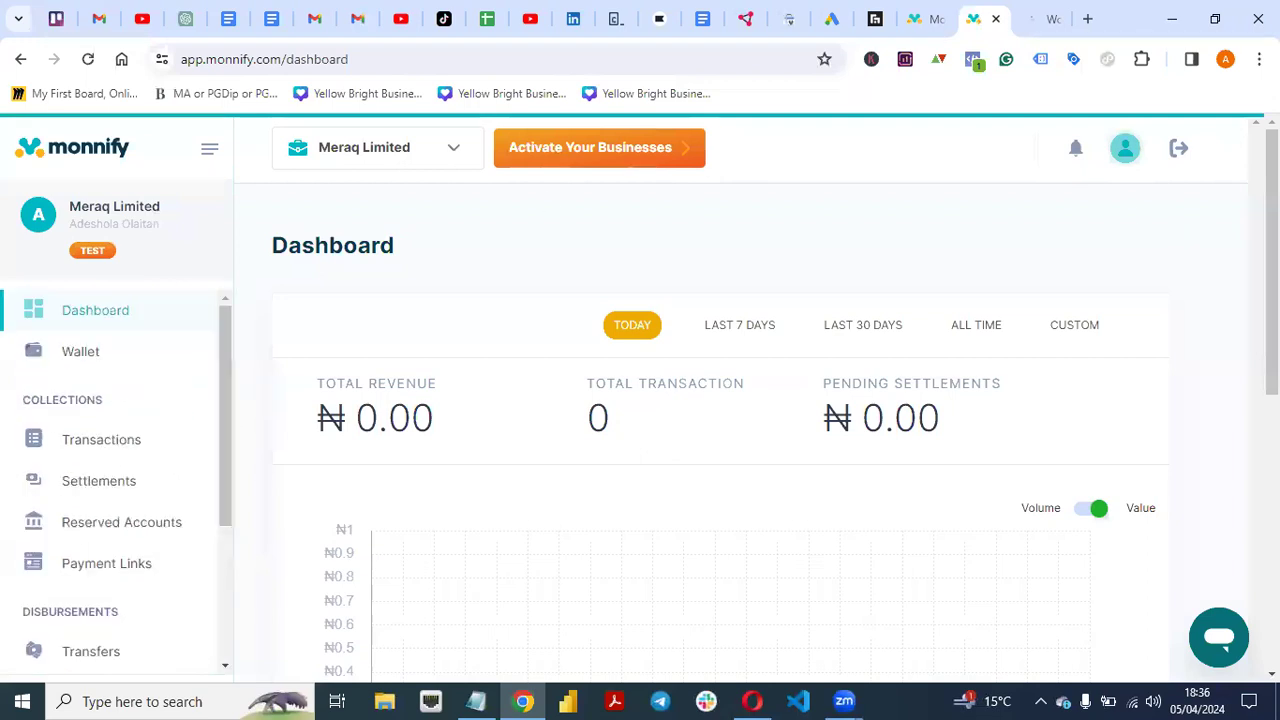
scroll(760, 400, "down", 2)
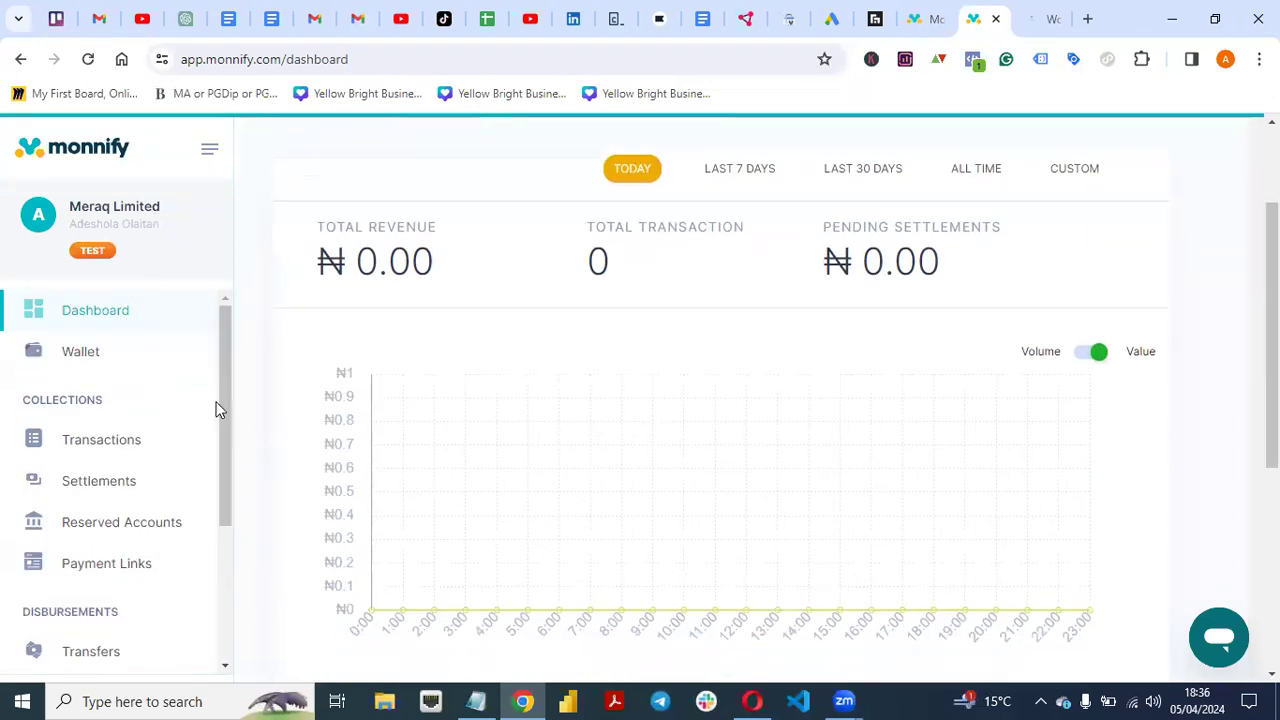
left_click_drag(223, 409, 223, 555)
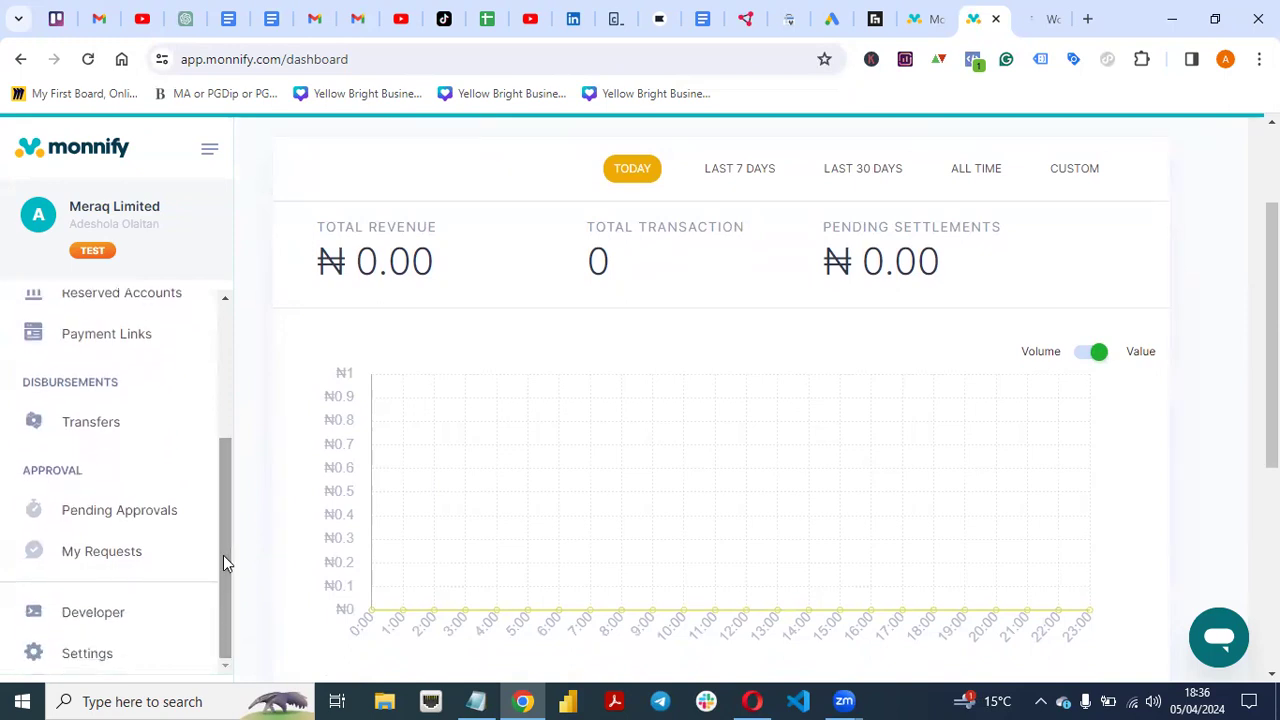
left_click(113, 621)
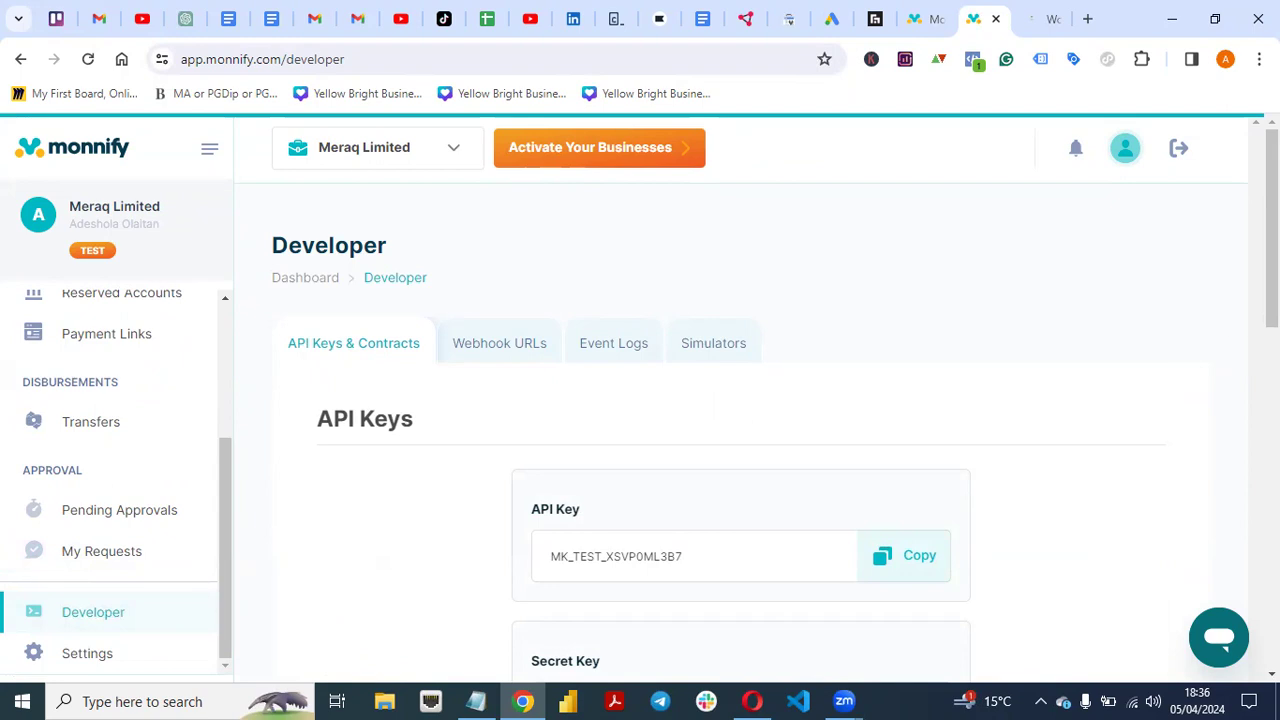
scroll(740, 400, "down", 2)
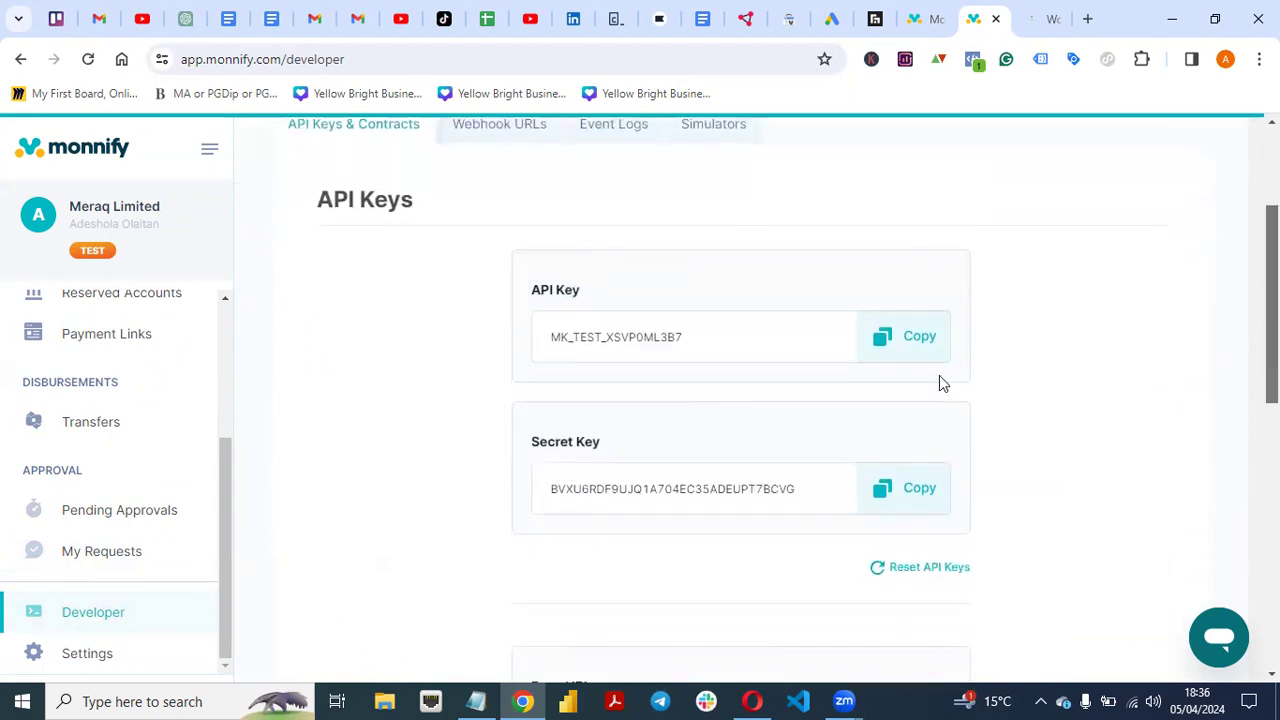
left_click(892, 344)
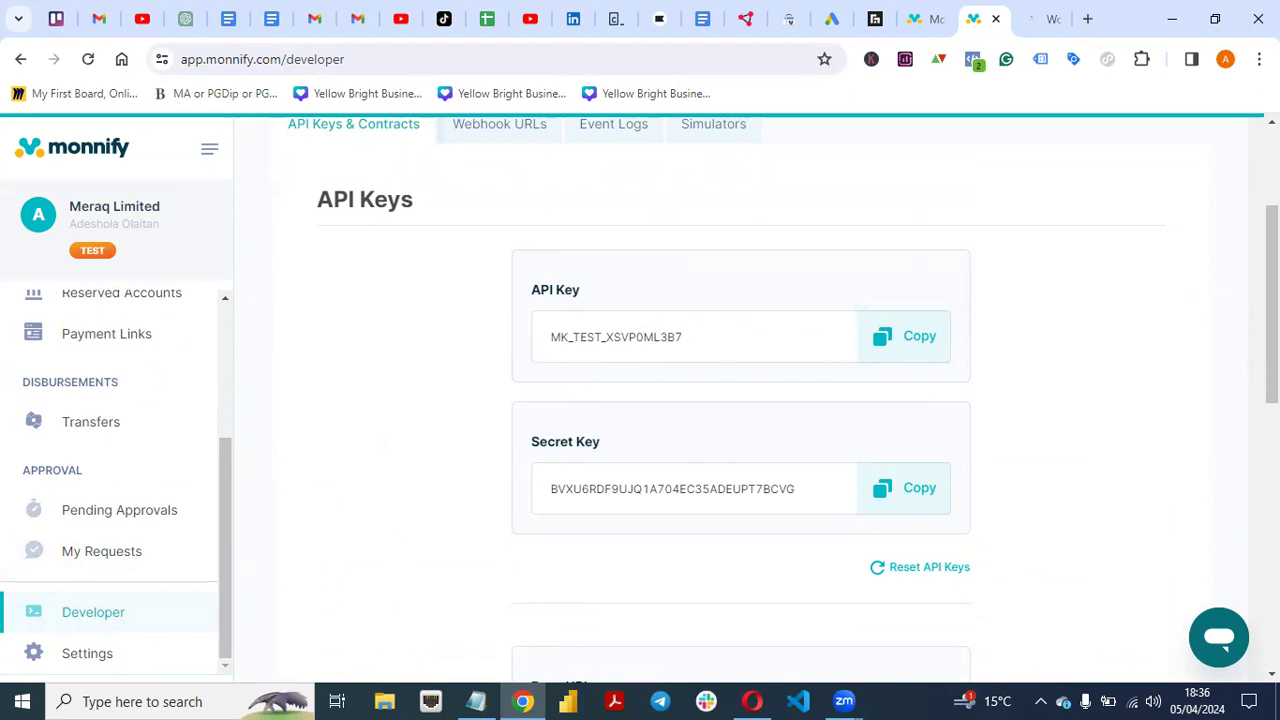
scroll(760, 400, "down", 7)
scroll(760, 400, "up", 7)
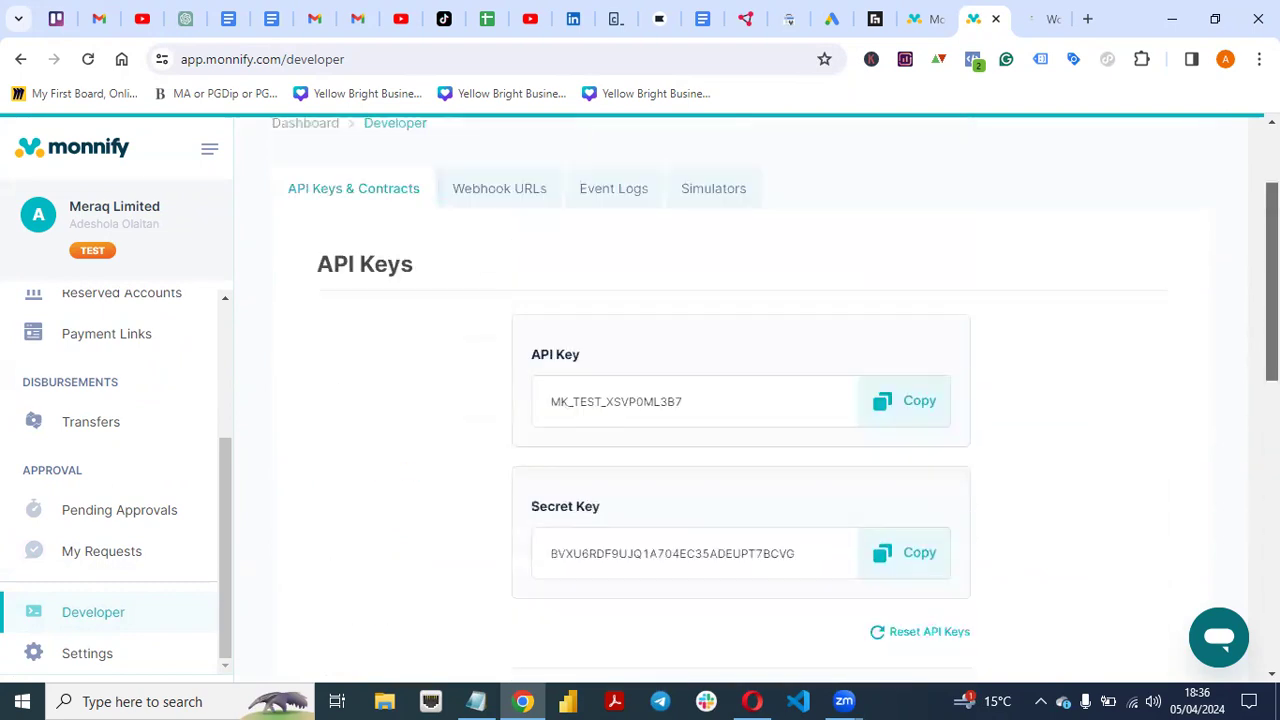
scroll(1100, 191, "up", 1)
- Enable test mode in the WooCommerce Monnify Payment settings and compare its key fields with the API keys on the Monnify dashboard
left_click(1046, 20)
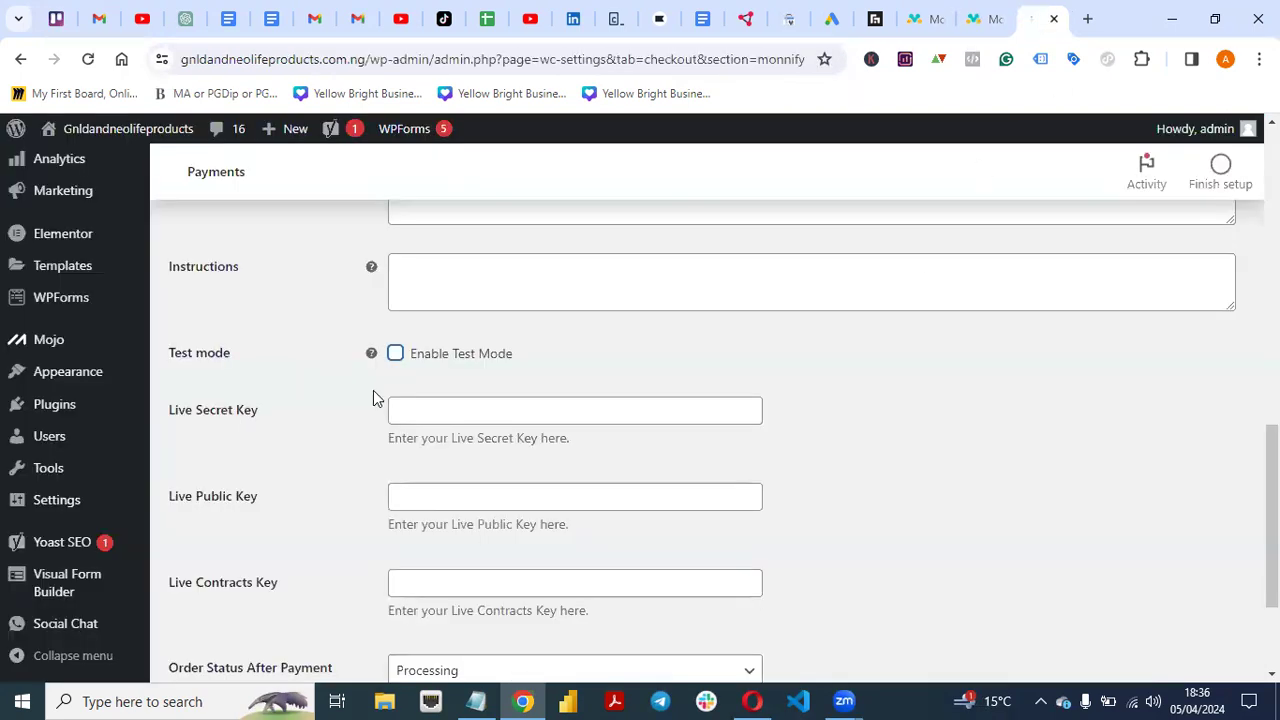
left_click(396, 354)
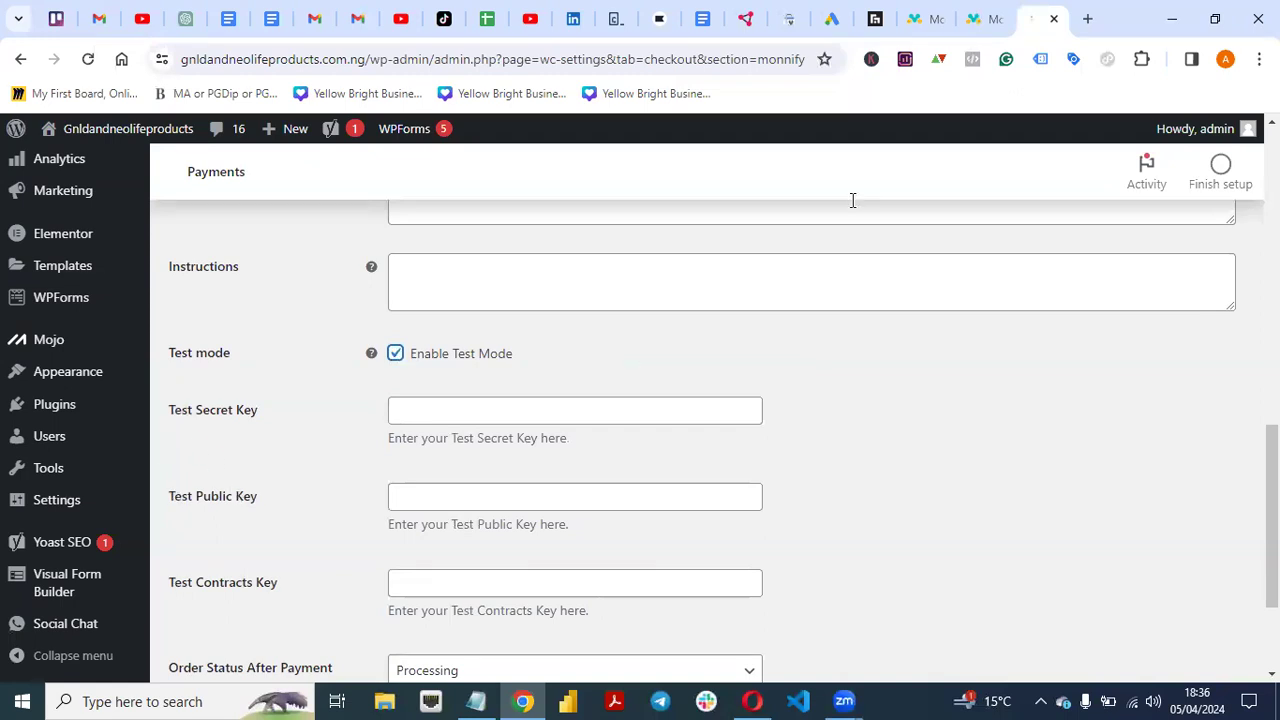
left_click(973, 19)
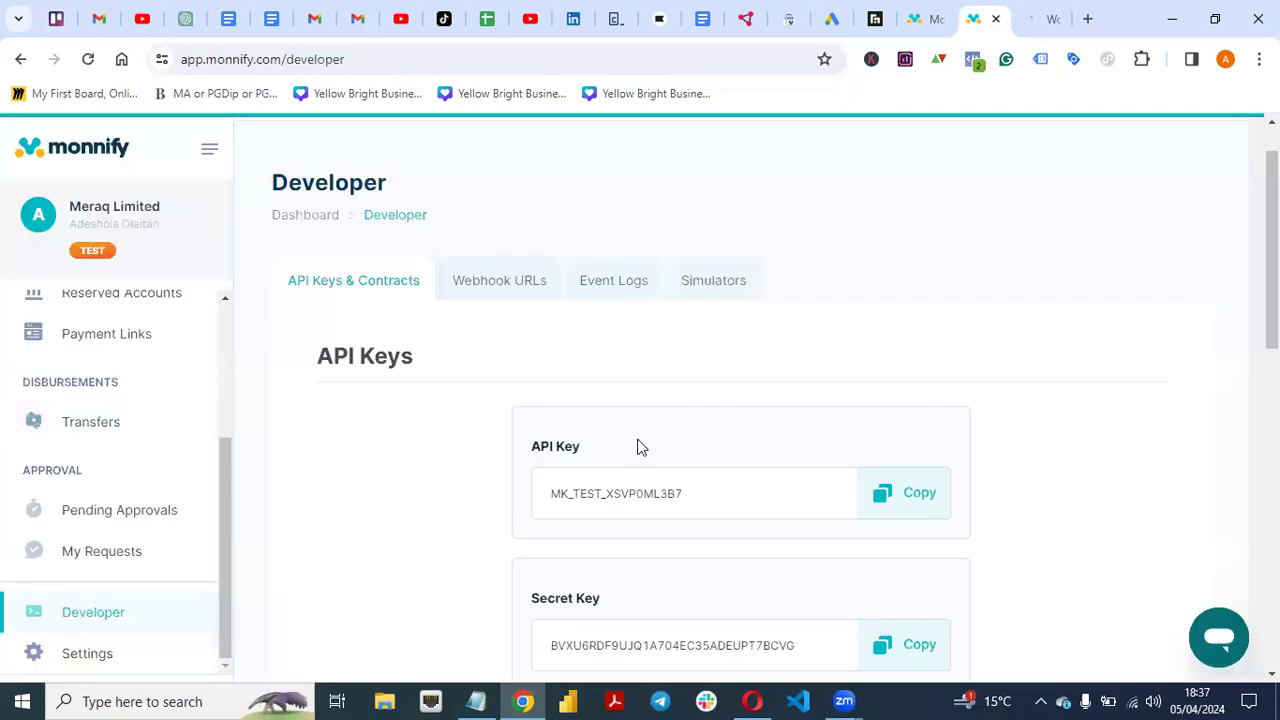
scroll(131, 366, "up", 1)
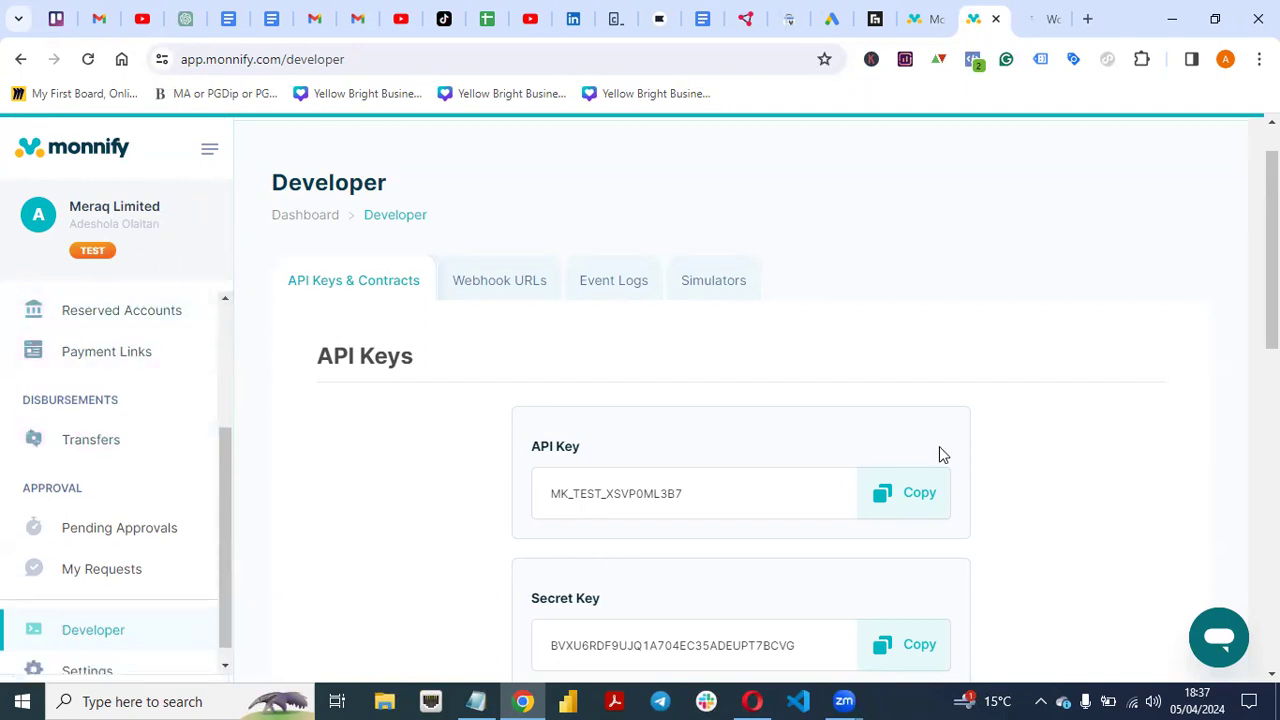
scroll(740, 420, "down", 1)
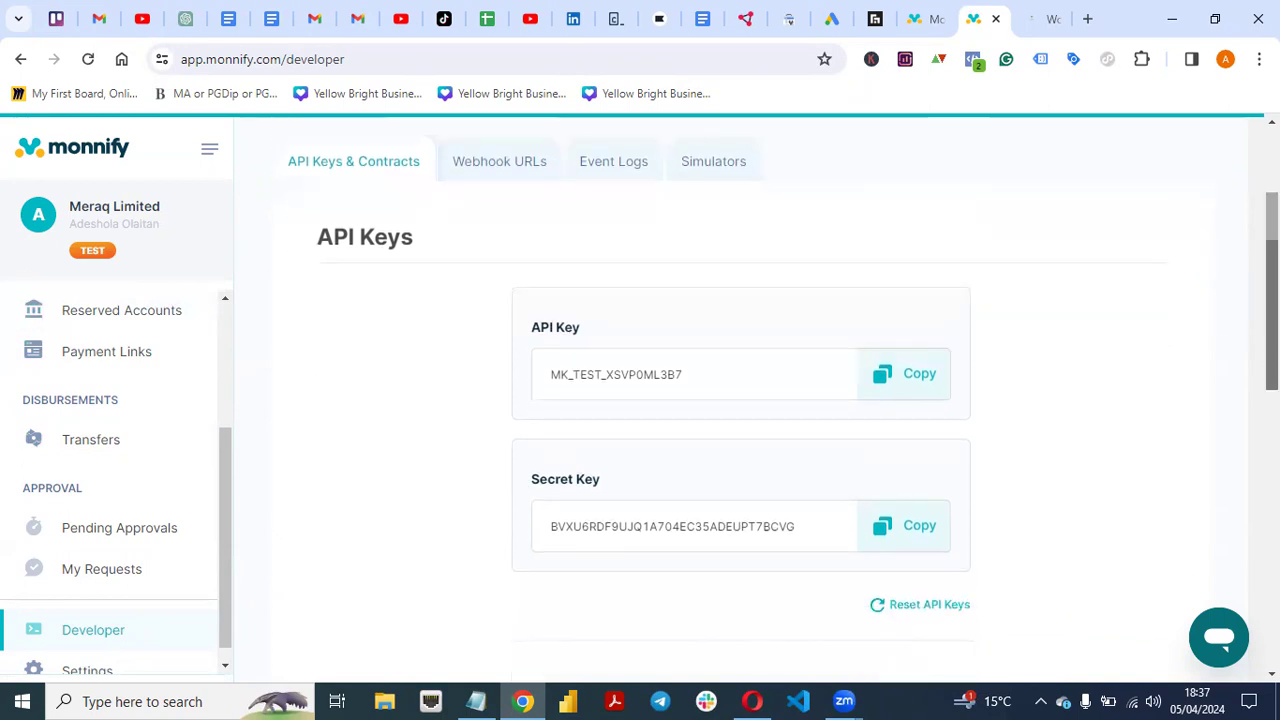
left_click(1048, 20)
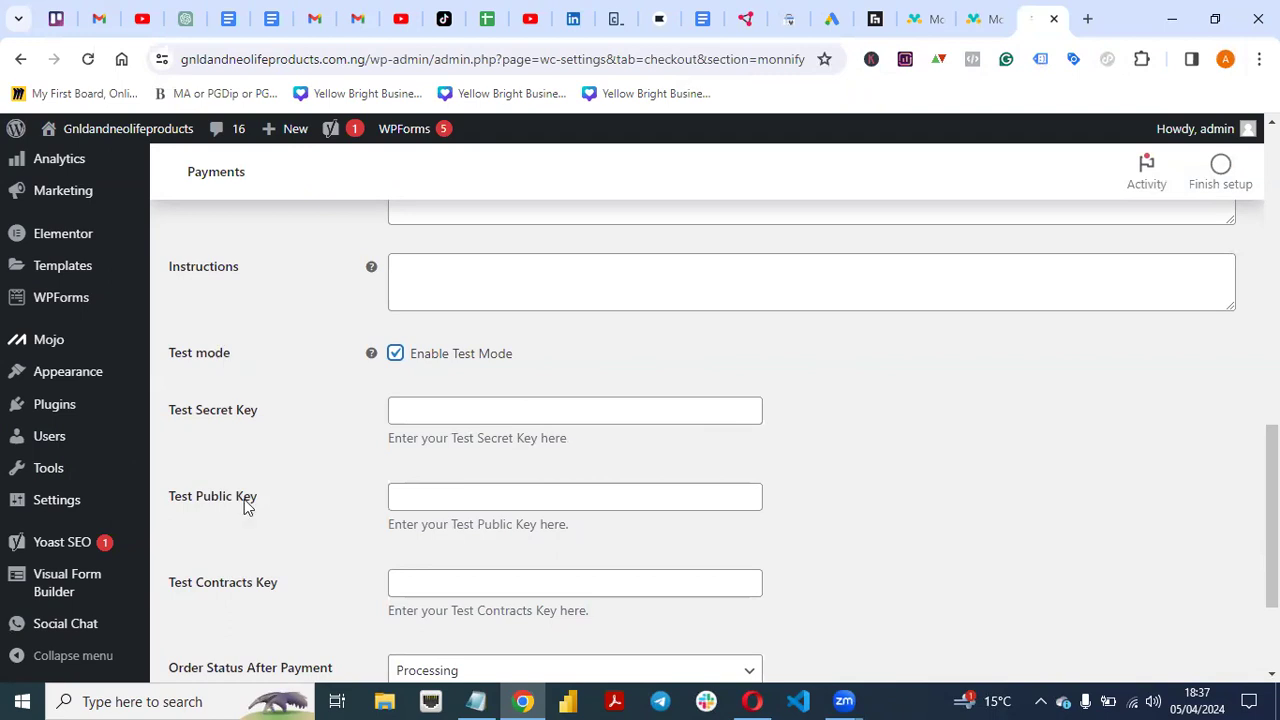
- Copy the API key from the Monnify Developer page into the Test Secret Key field of the WooCommerce Monnify settings
left_click(972, 28)
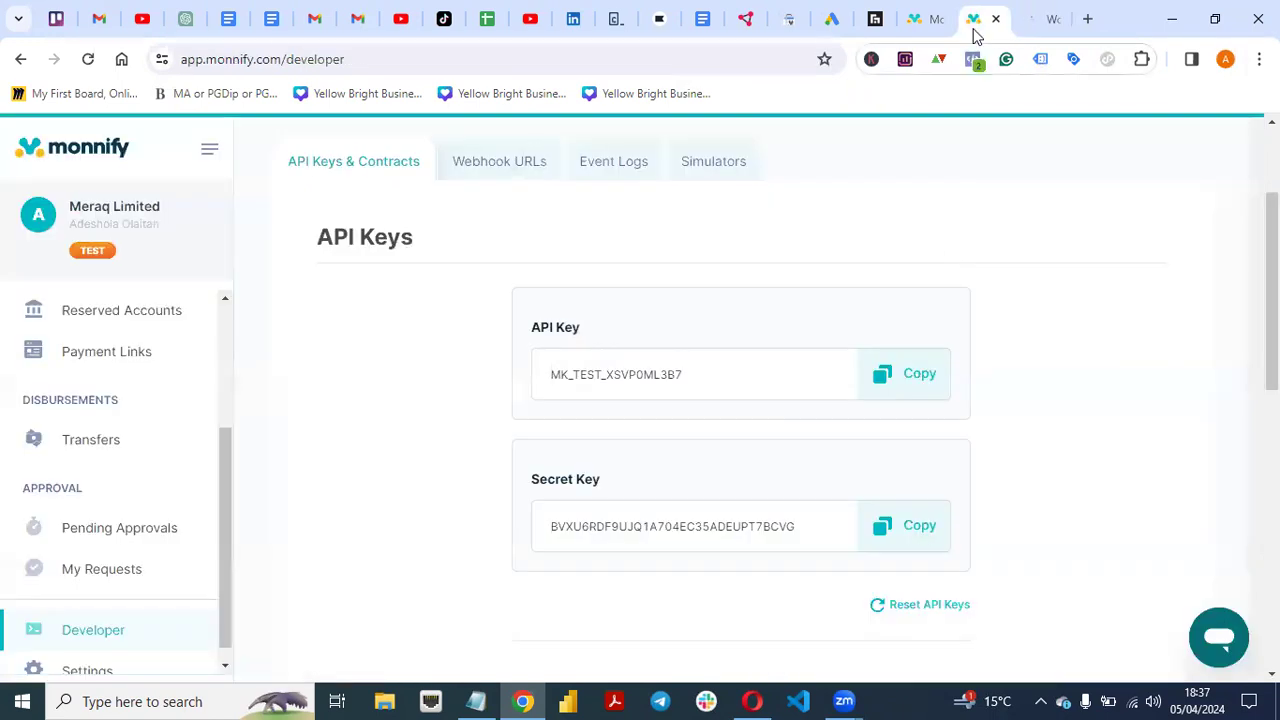
left_click(909, 387)
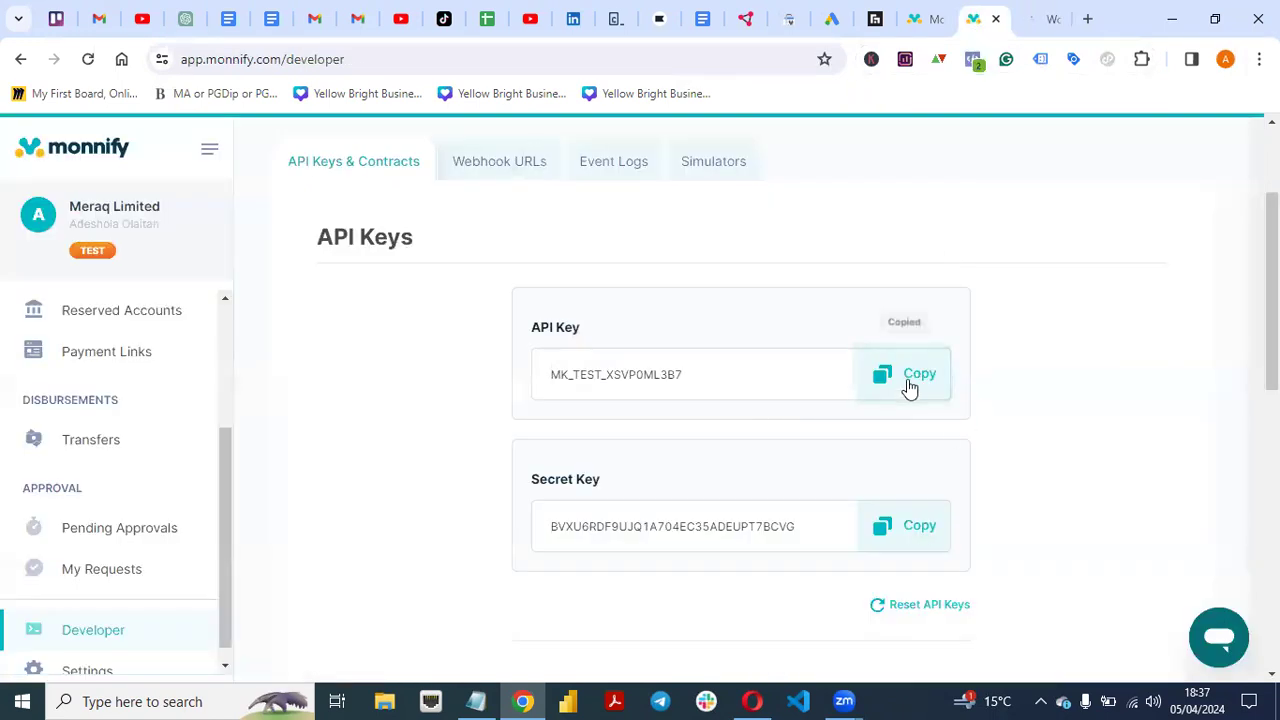
left_click(1038, 18)
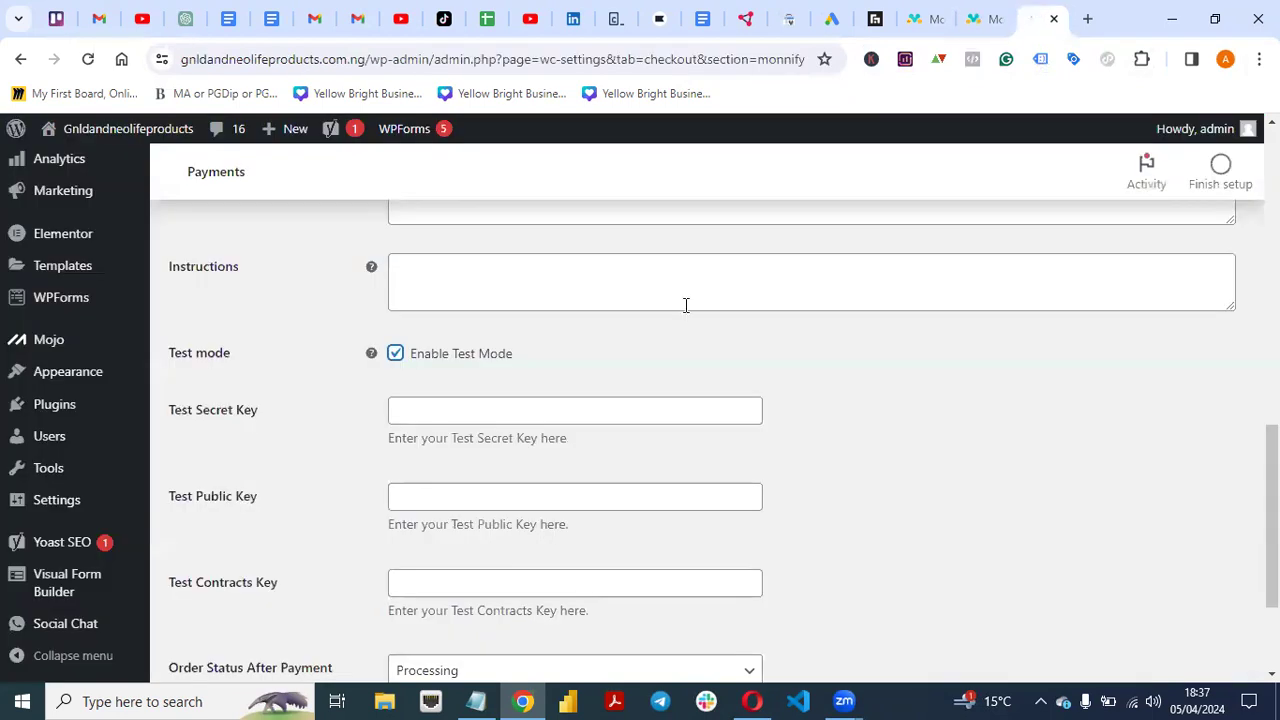
left_click(438, 403)
key("ctrl+v")
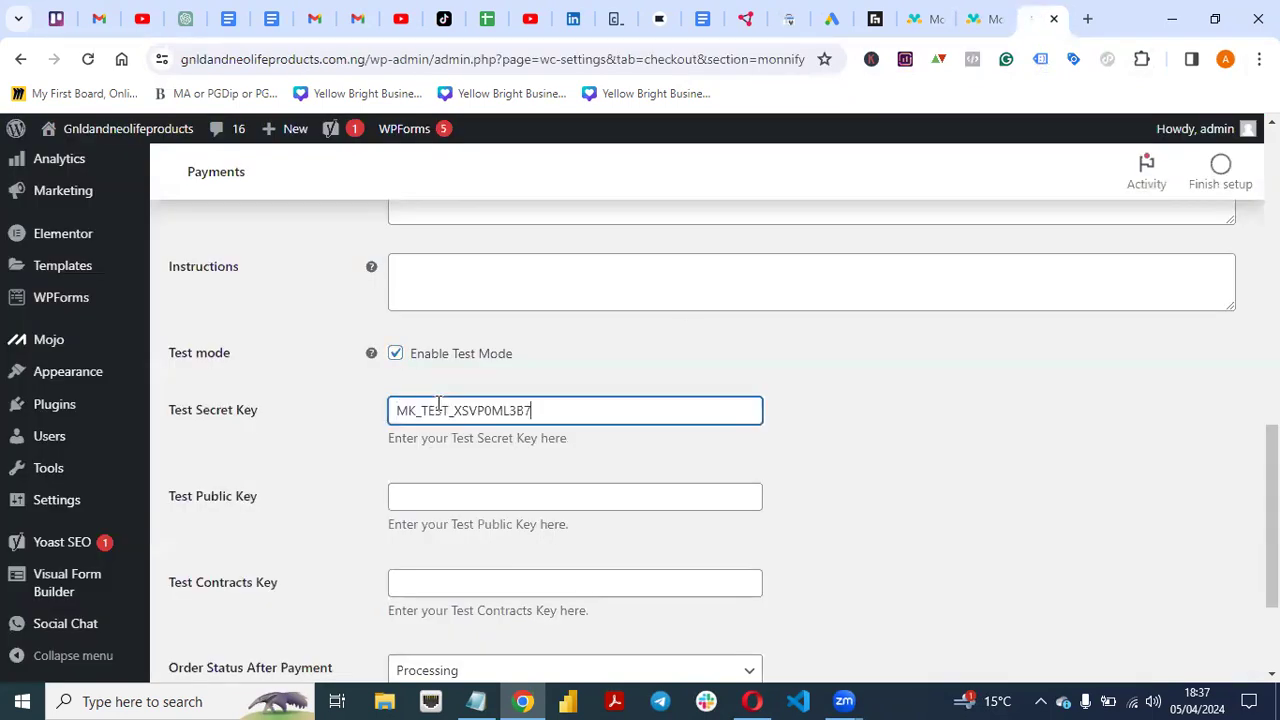
- Copy the secret key from the Monnify Developer page into the Test Public Key field of the WooCommerce Monnify settings
left_click(978, 15)
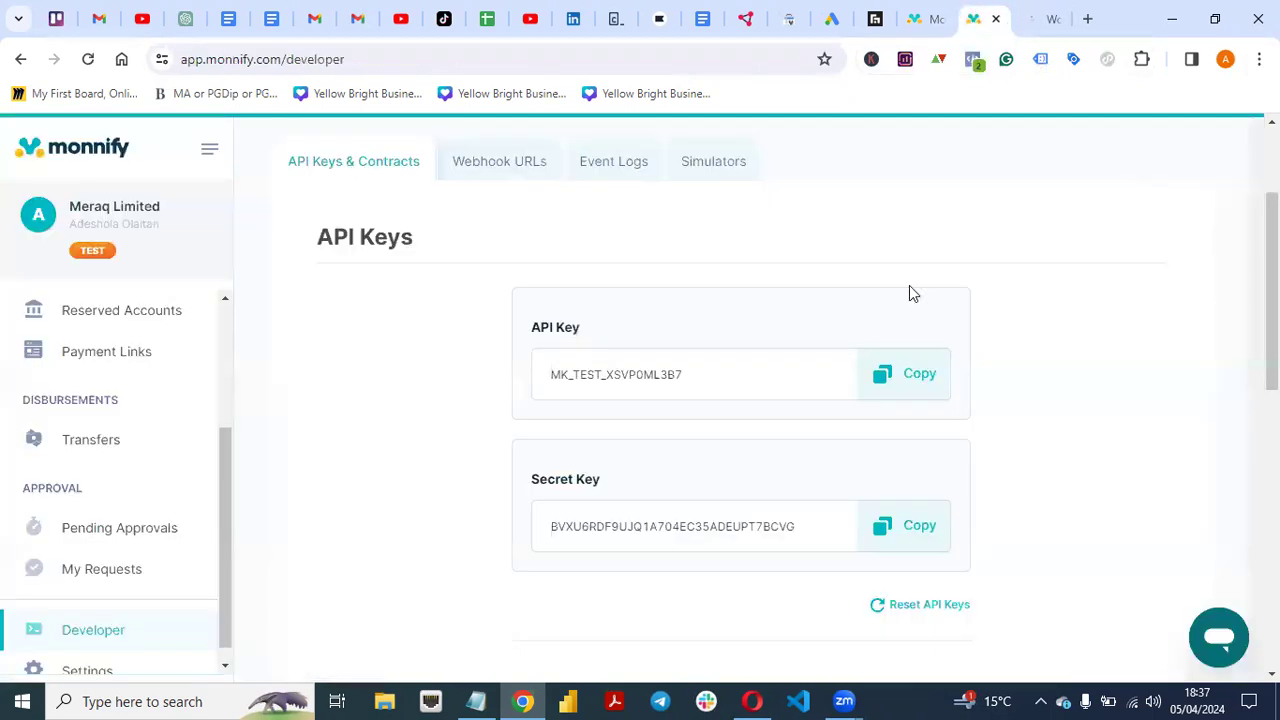
left_click(917, 545)
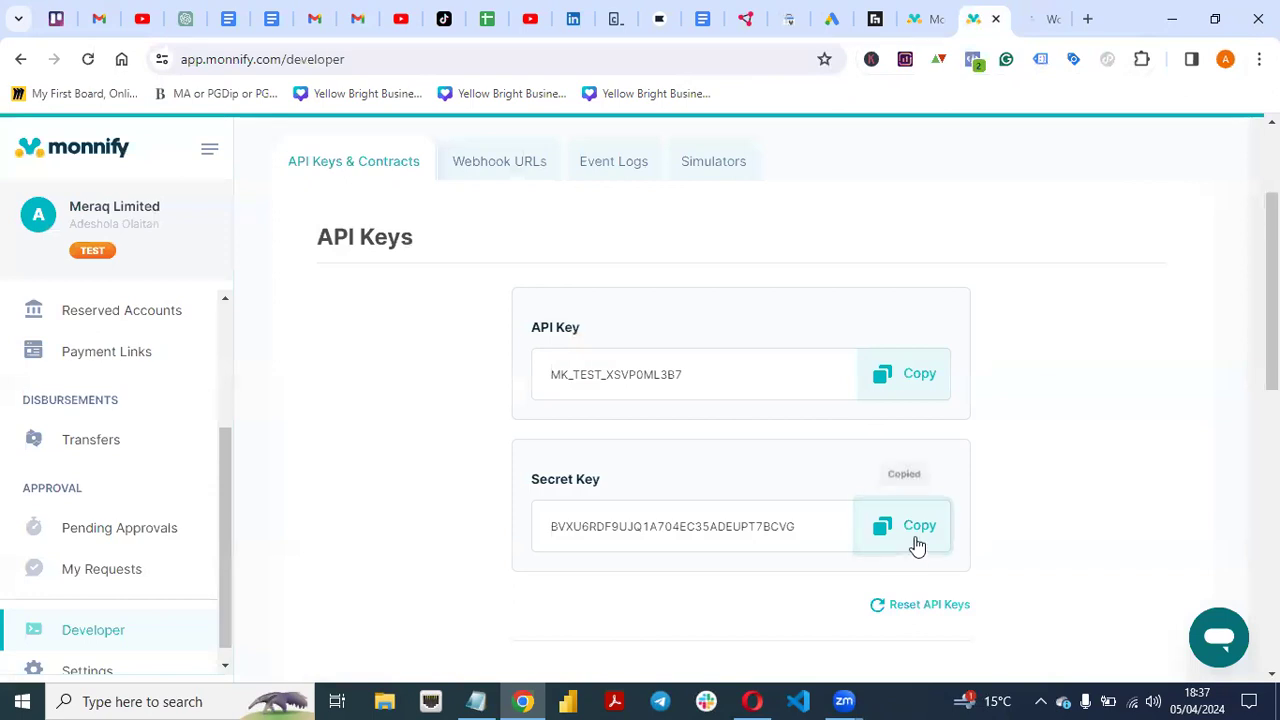
left_click(1048, 20)
left_click(513, 500)
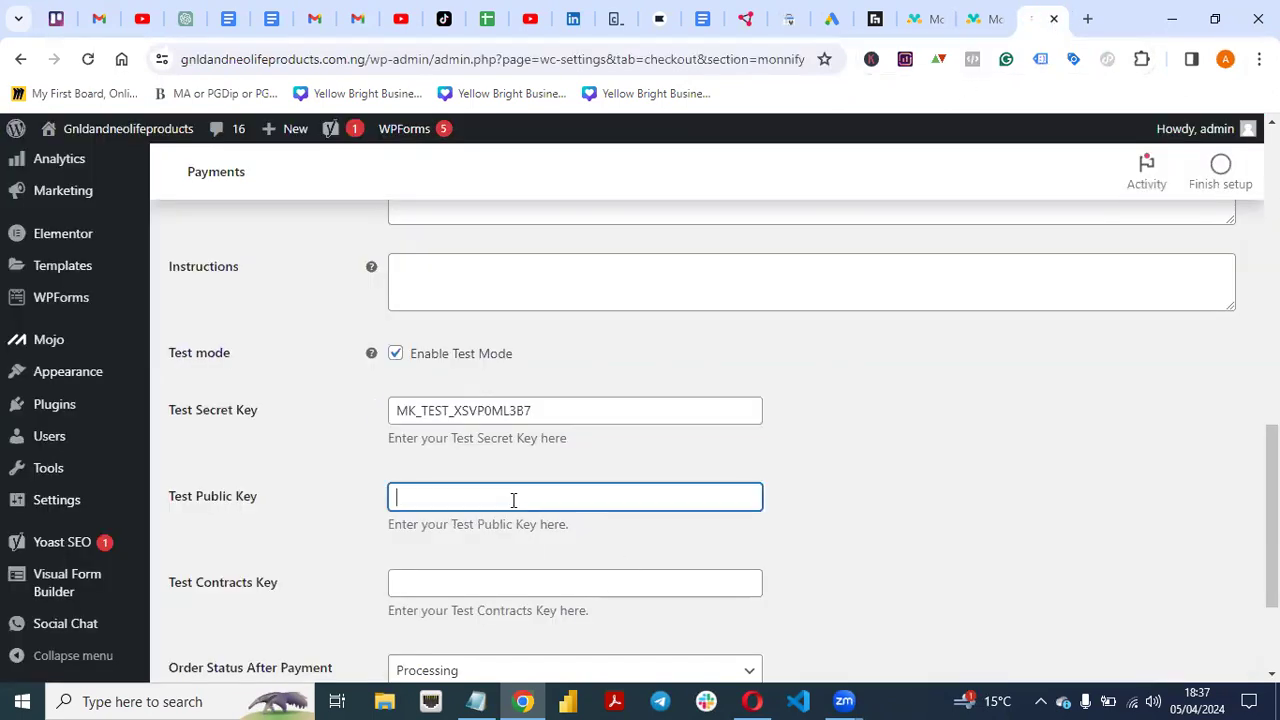
key("ctrl+v")
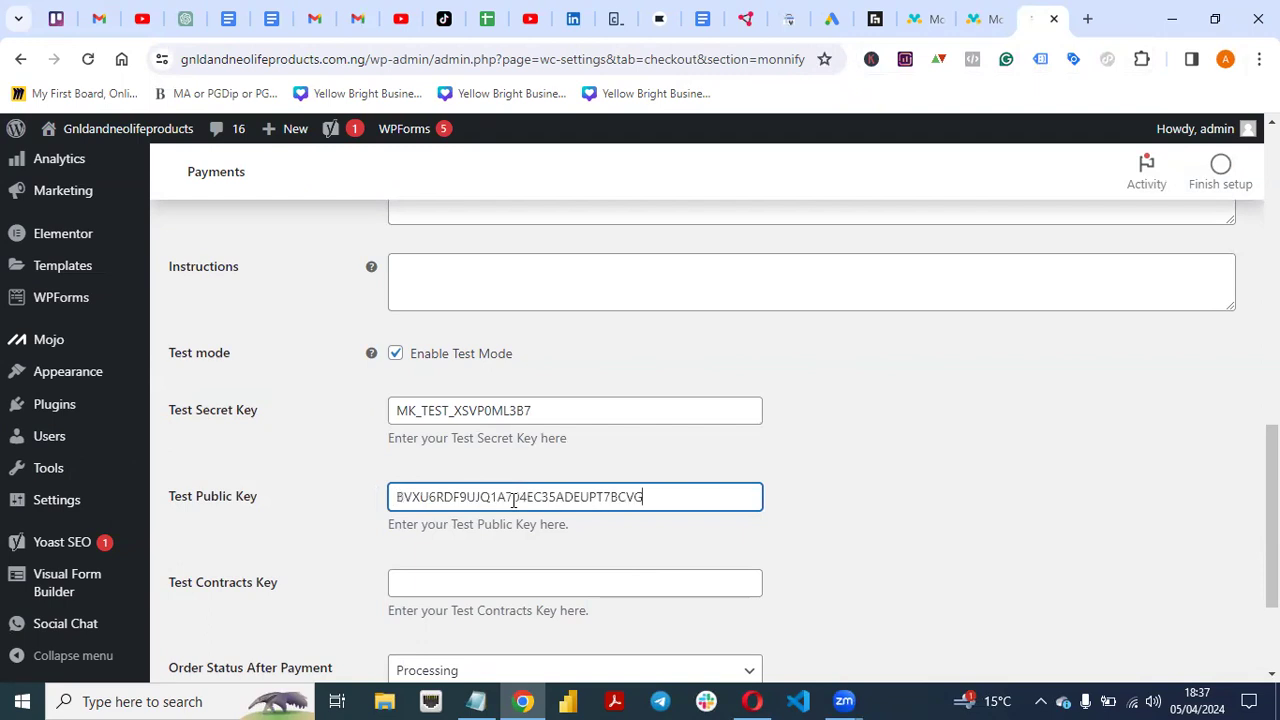
- Copy the Default Contract's code from the Monnify Developer page into the Test Contracts Key field of the WooCommerce Monnify settings
scroll(477, 429, "down", 3)
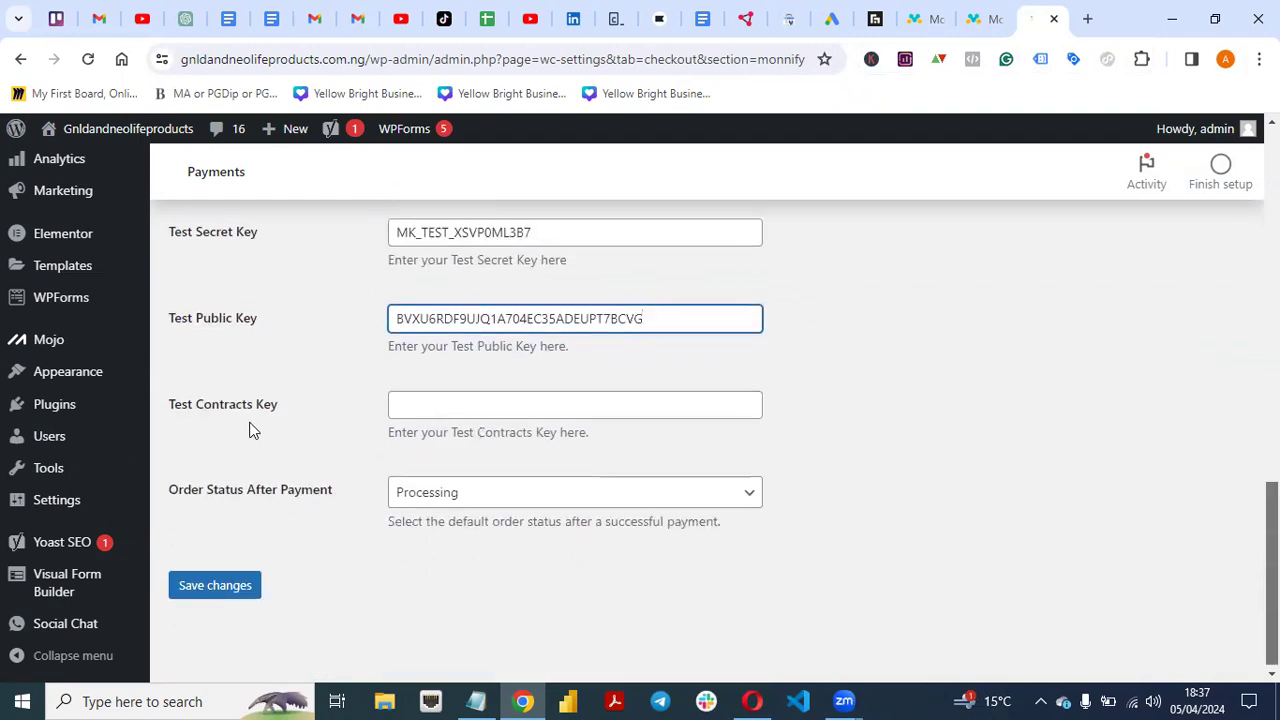
left_click(985, 22)
scroll(740, 400, "down", 5)
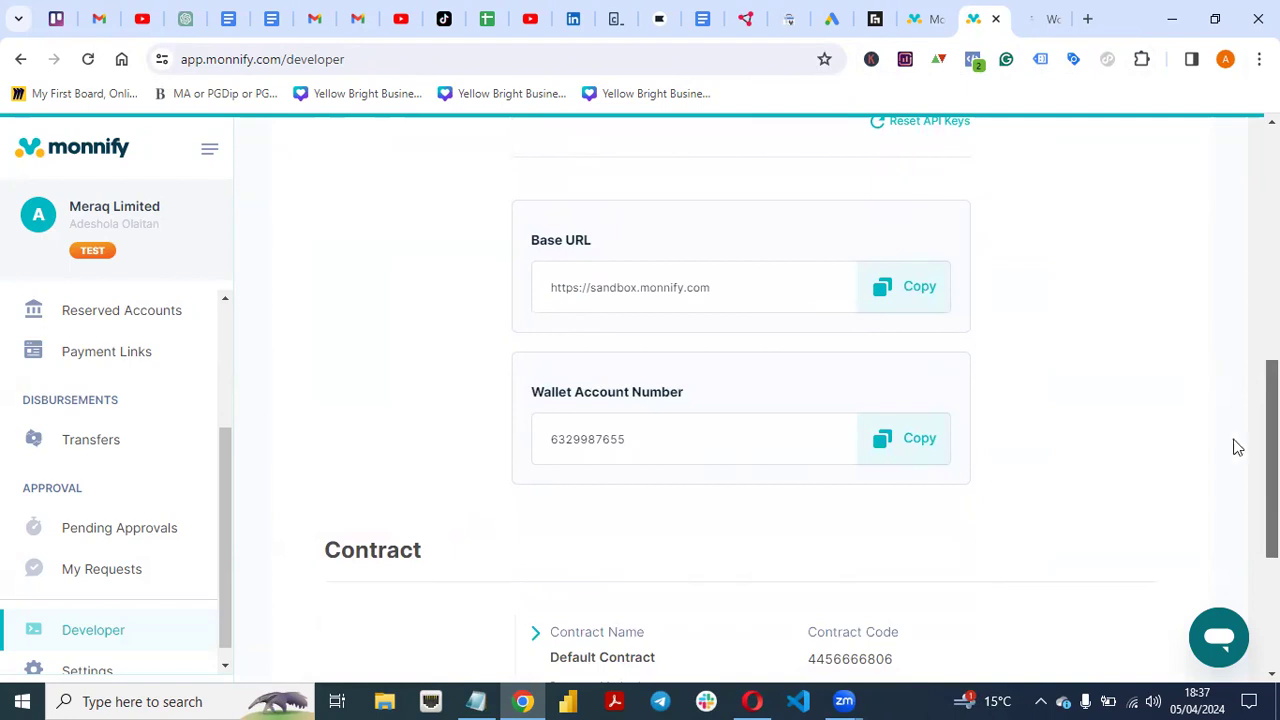
scroll(740, 400, "down", 2)
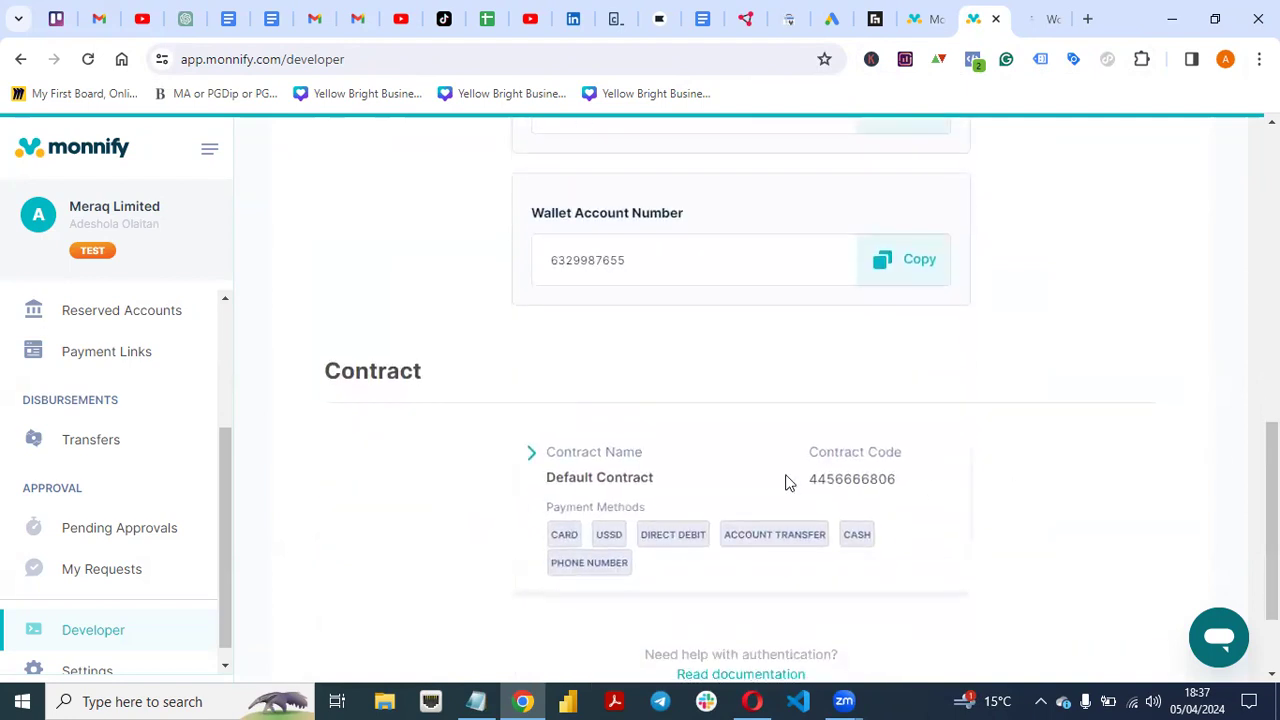
left_click_drag(786, 480, 901, 490)
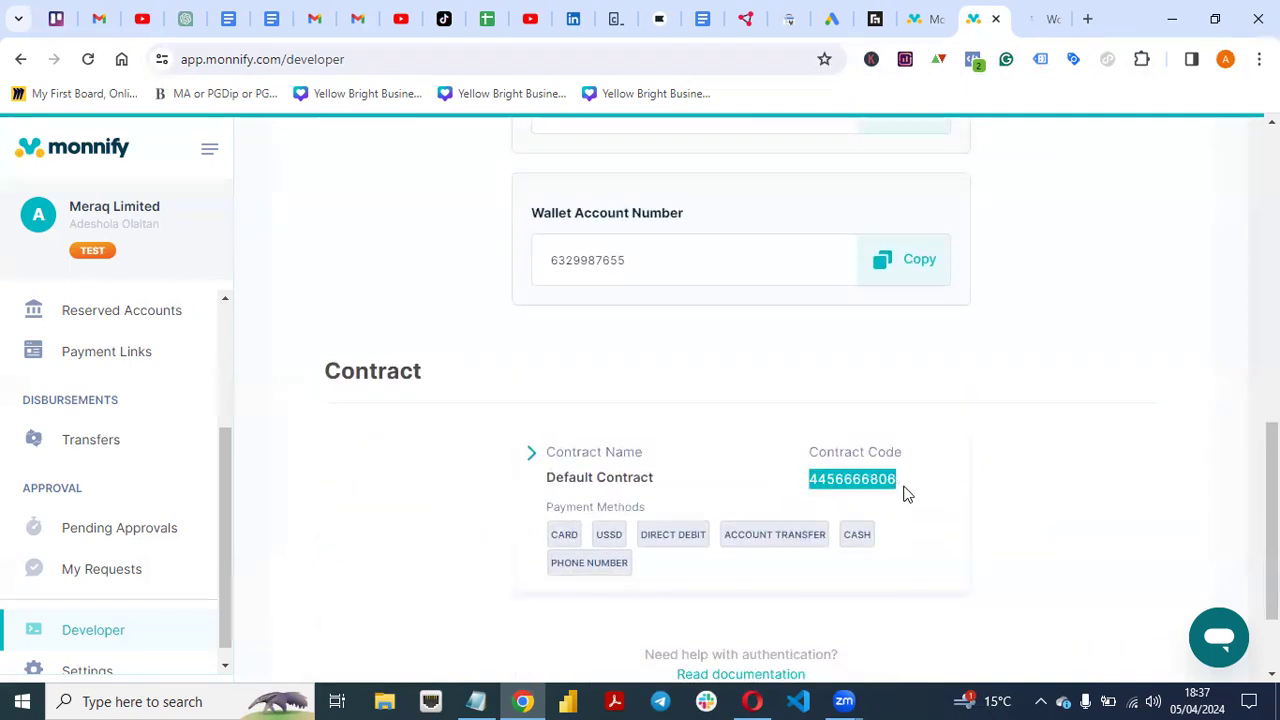
left_click(1034, 22)
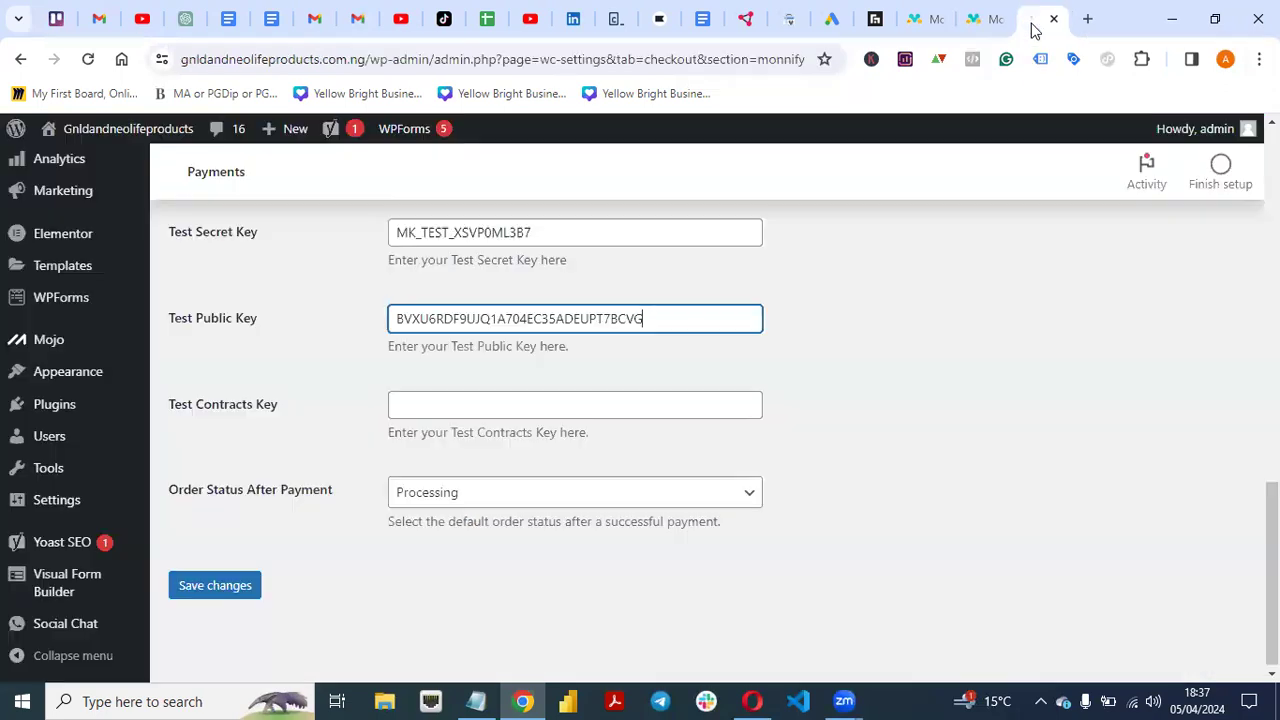
left_click(479, 401)
key("ctrl+v")
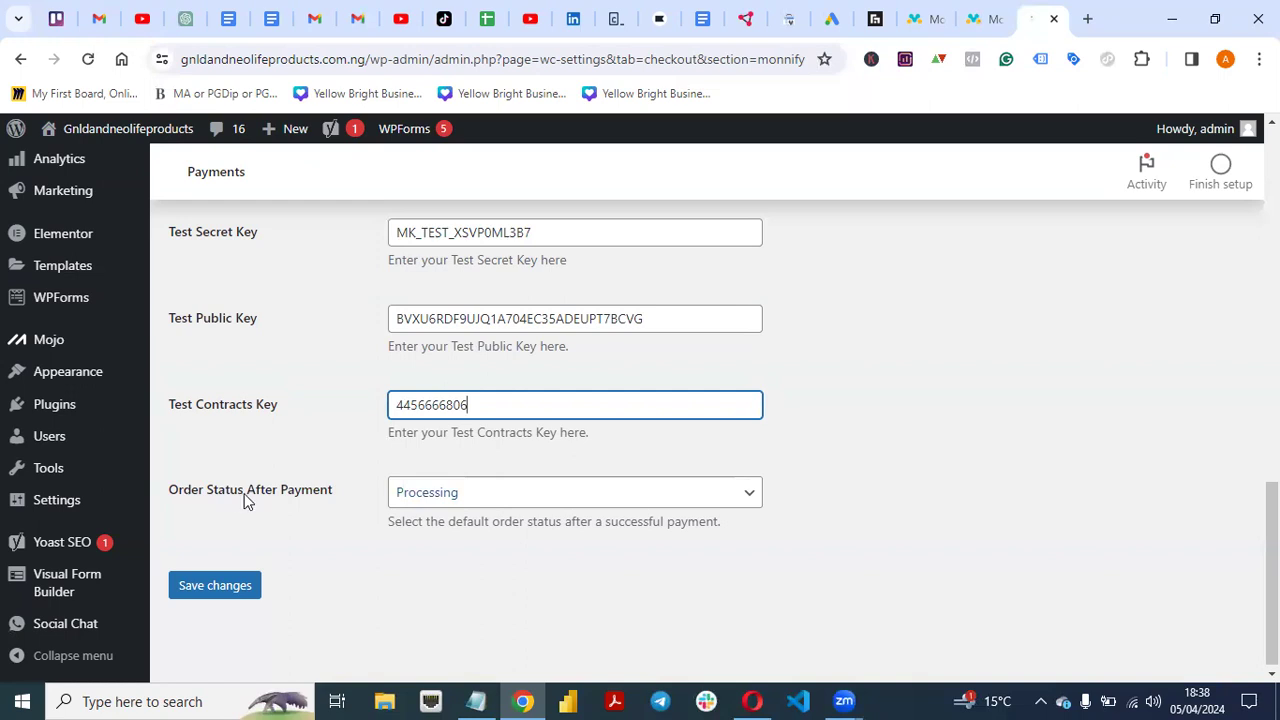
- Set the order status after payment to Completed and save the Monnify Payment settings
left_click(748, 494)
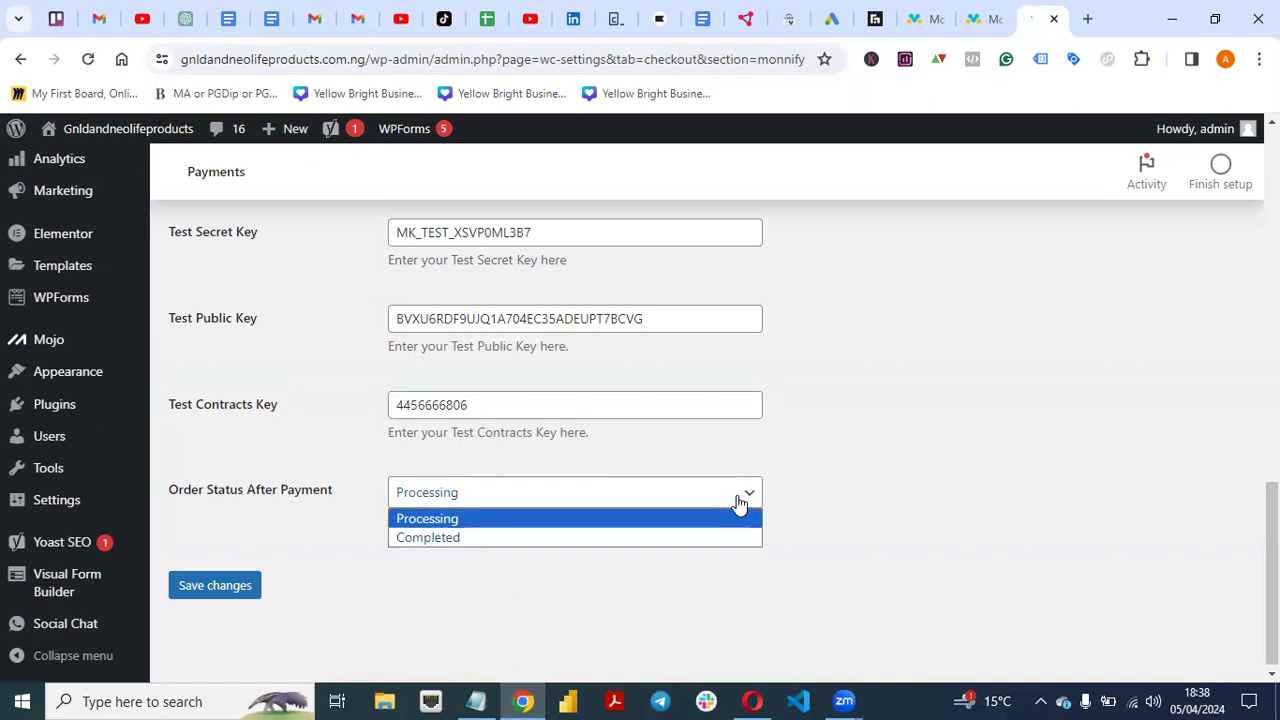
left_click(564, 537)
scroll(1171, 489, "up", 3)
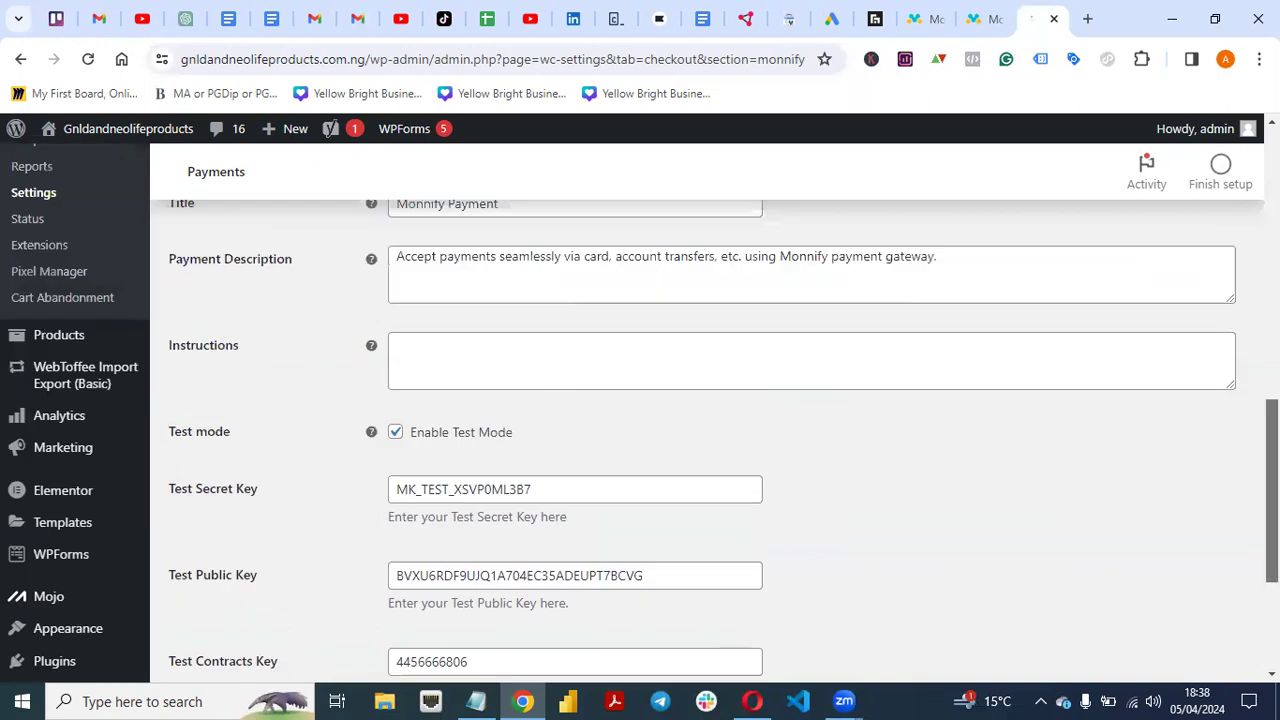
scroll(700, 420, "up", 3)
scroll(700, 420, "down", 6)
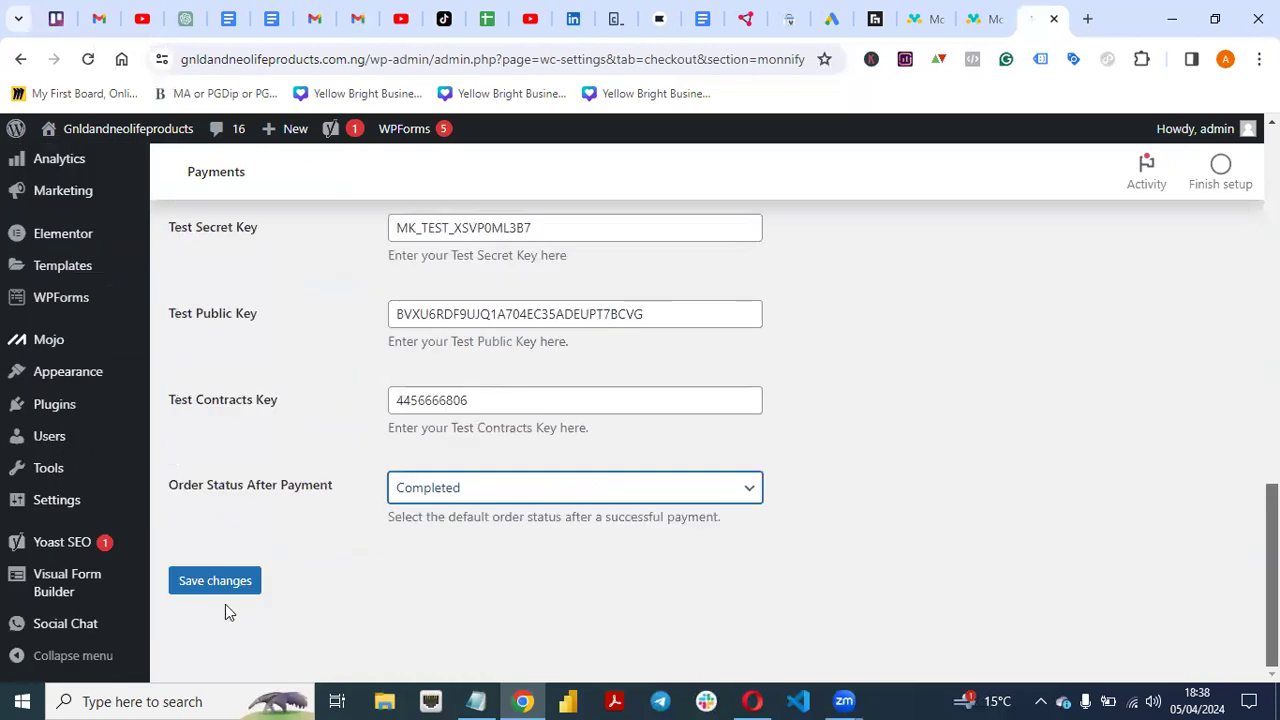
left_click(206, 585)
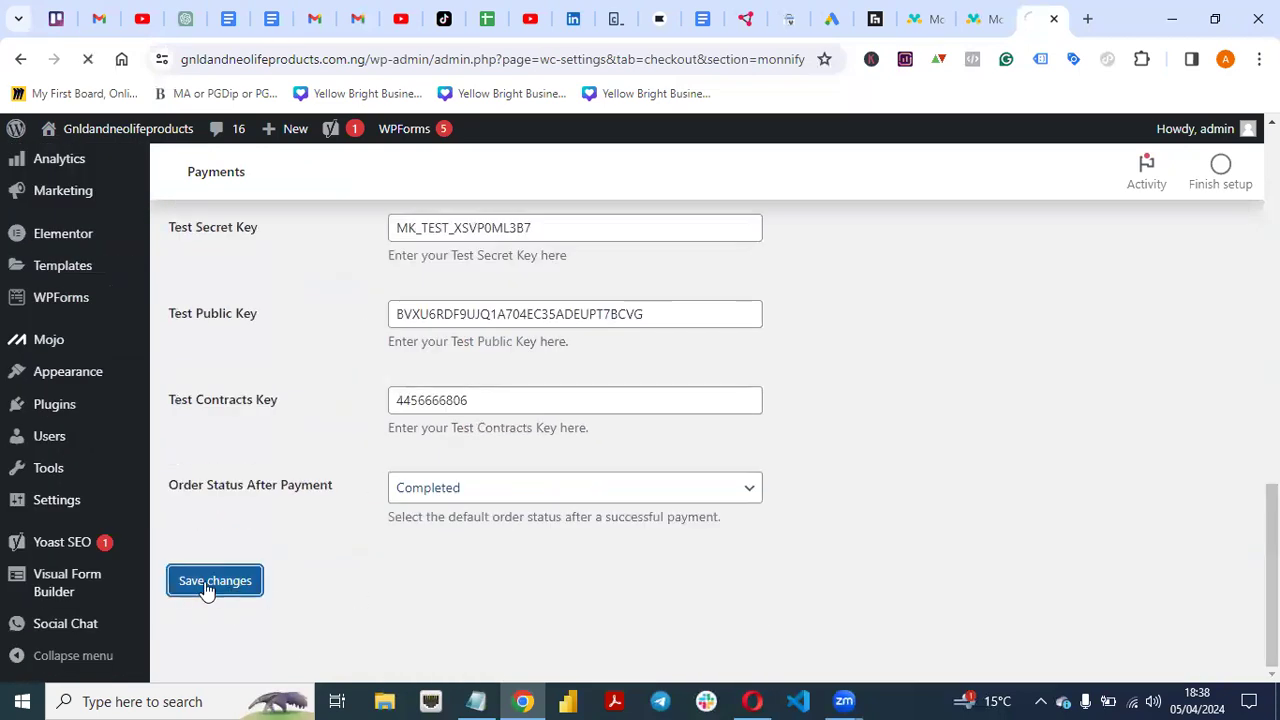
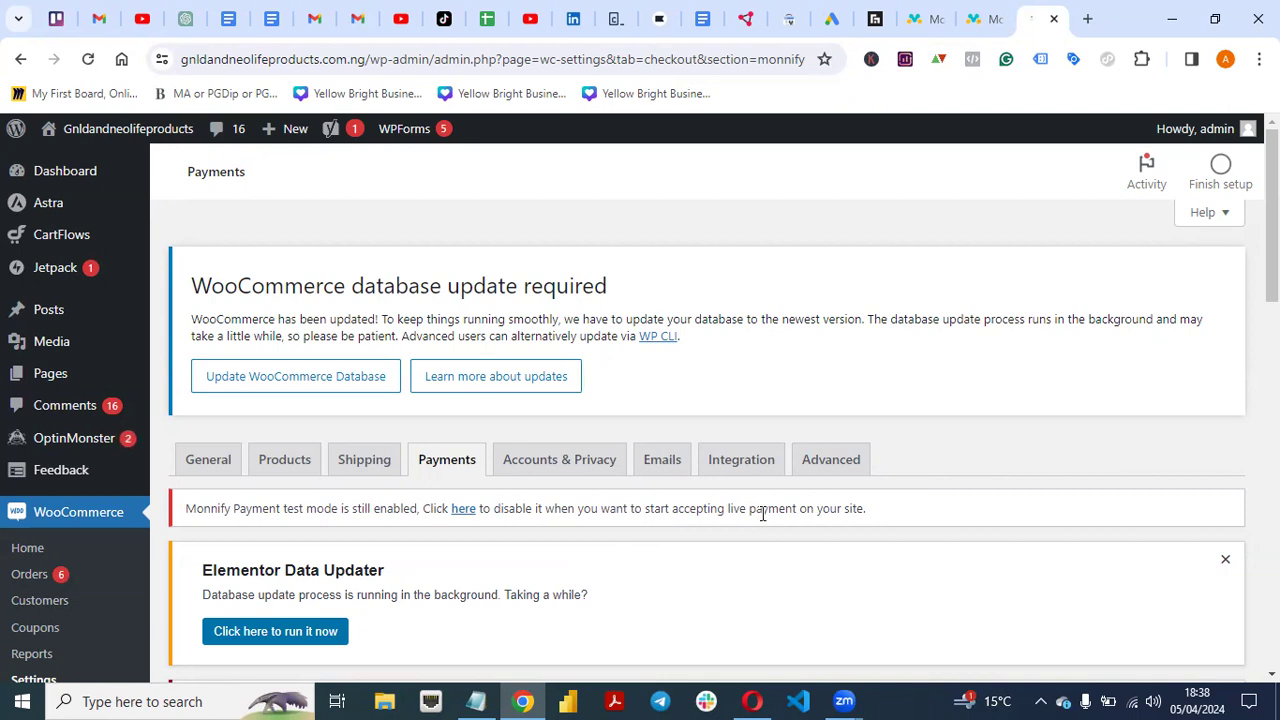
left_click_drag(1270, 268, 1245, 434)
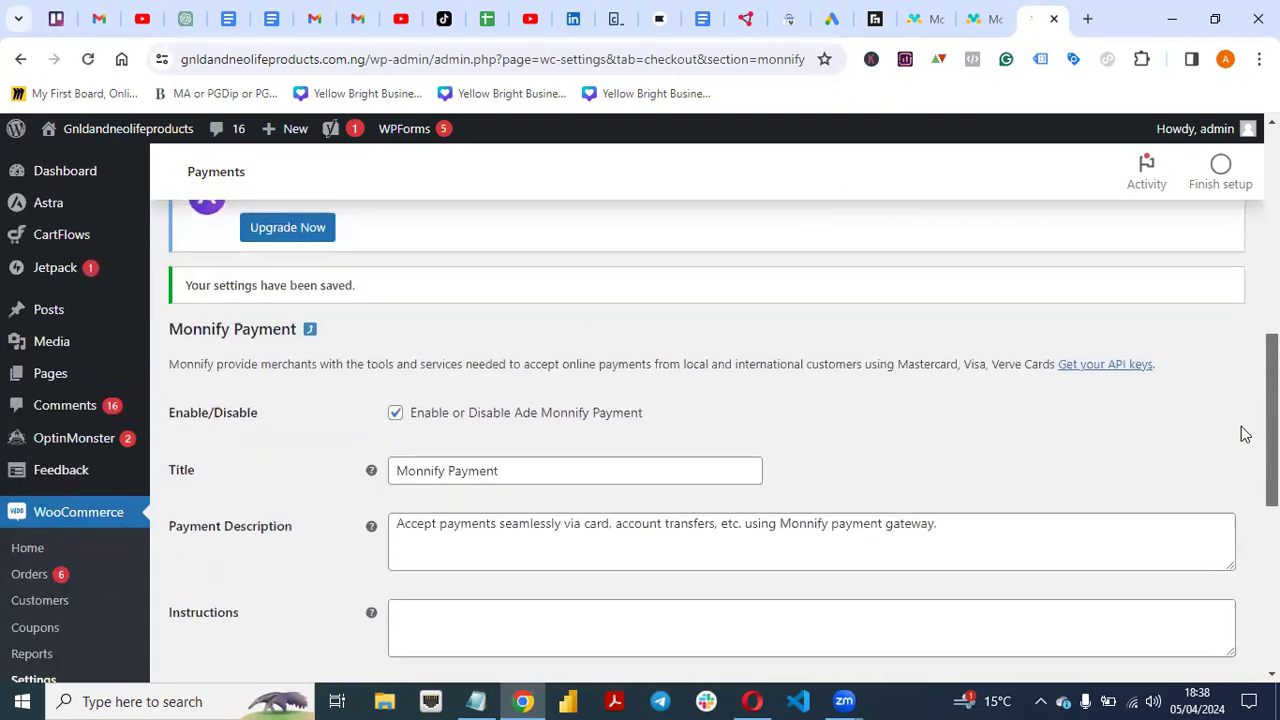
- Compare the API key and secret key on the Monnify Developer page with the test keys in the WooCommerce Monnify settings
left_click(980, 18)
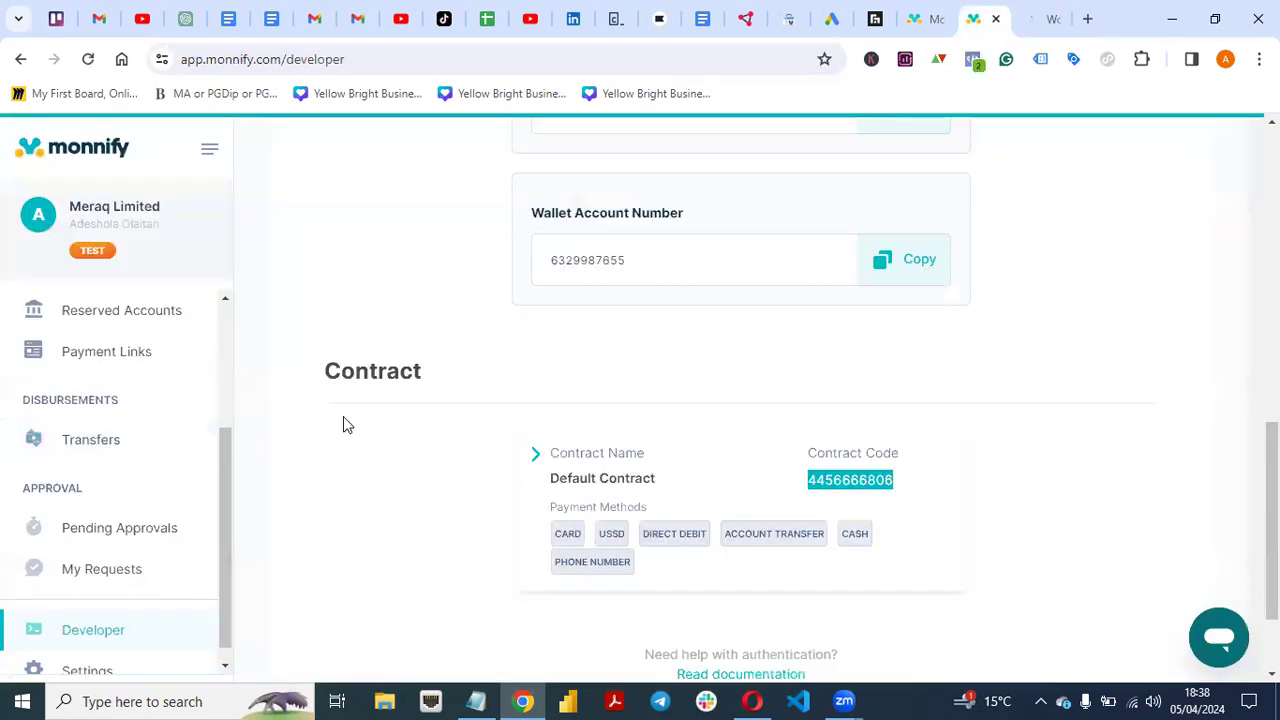
scroll(740, 400, "up", 10)
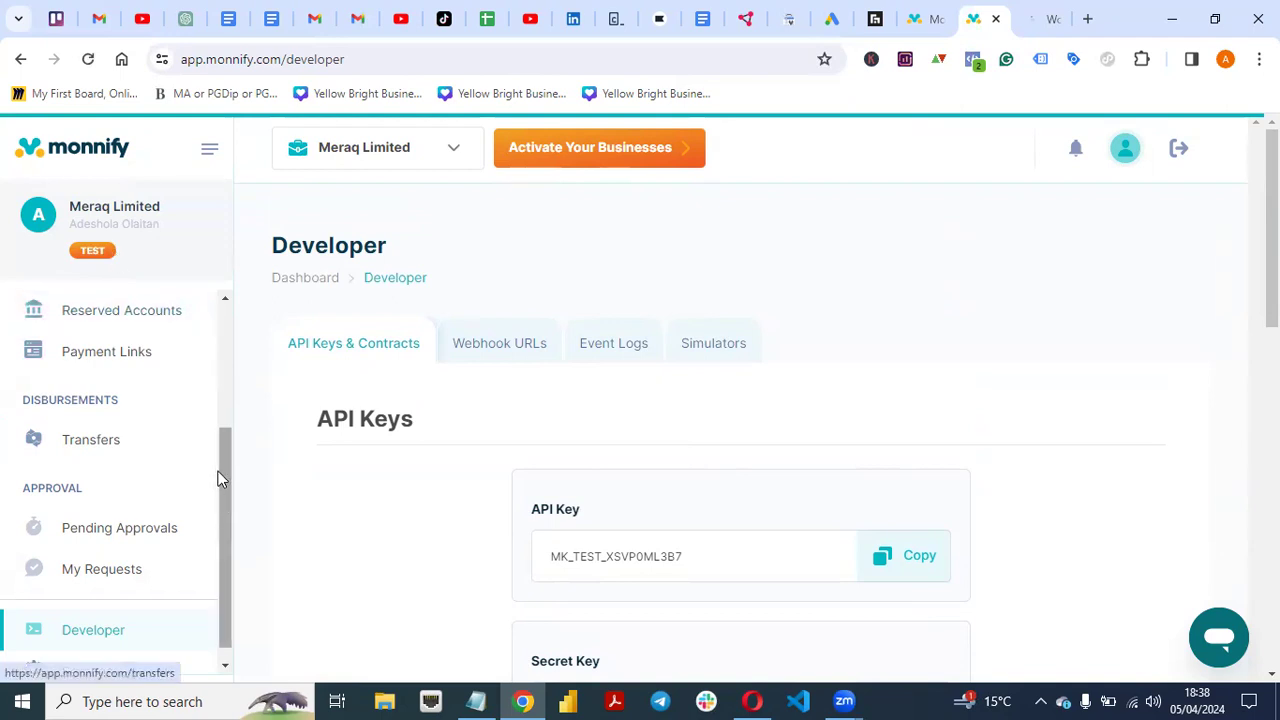
left_click_drag(218, 469, 216, 555)
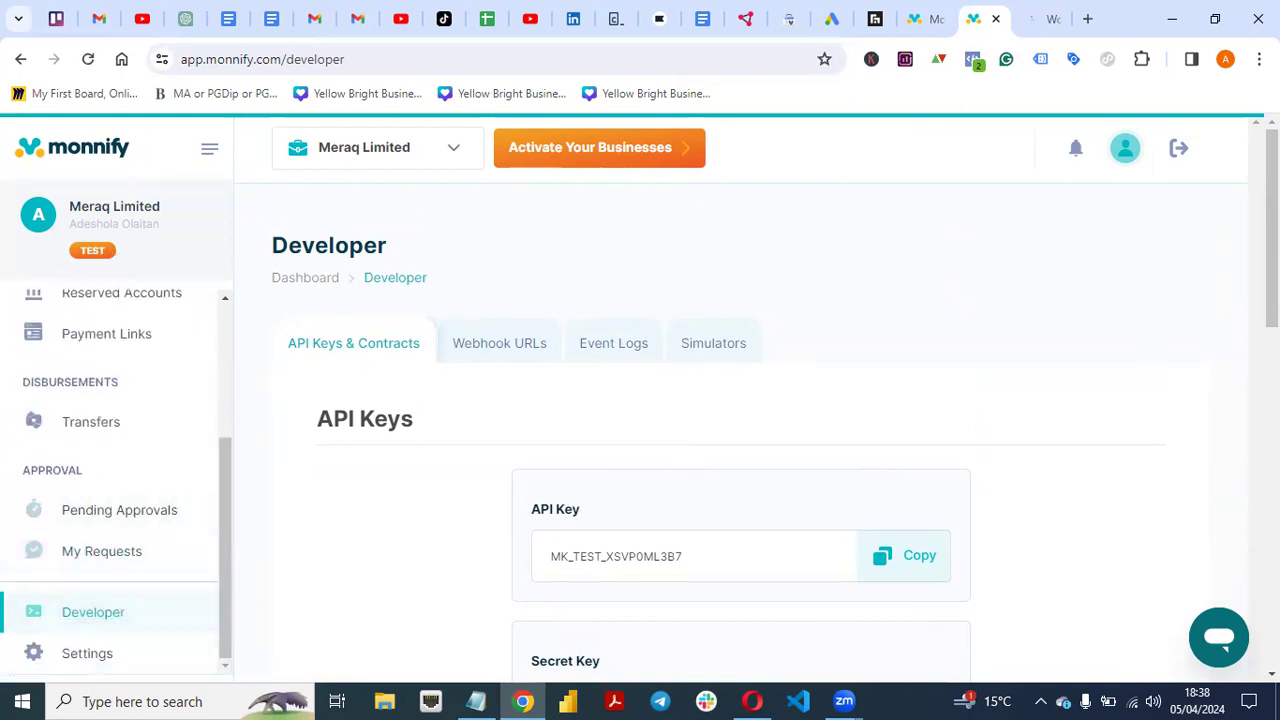
scroll(580, 345, "down", 2)
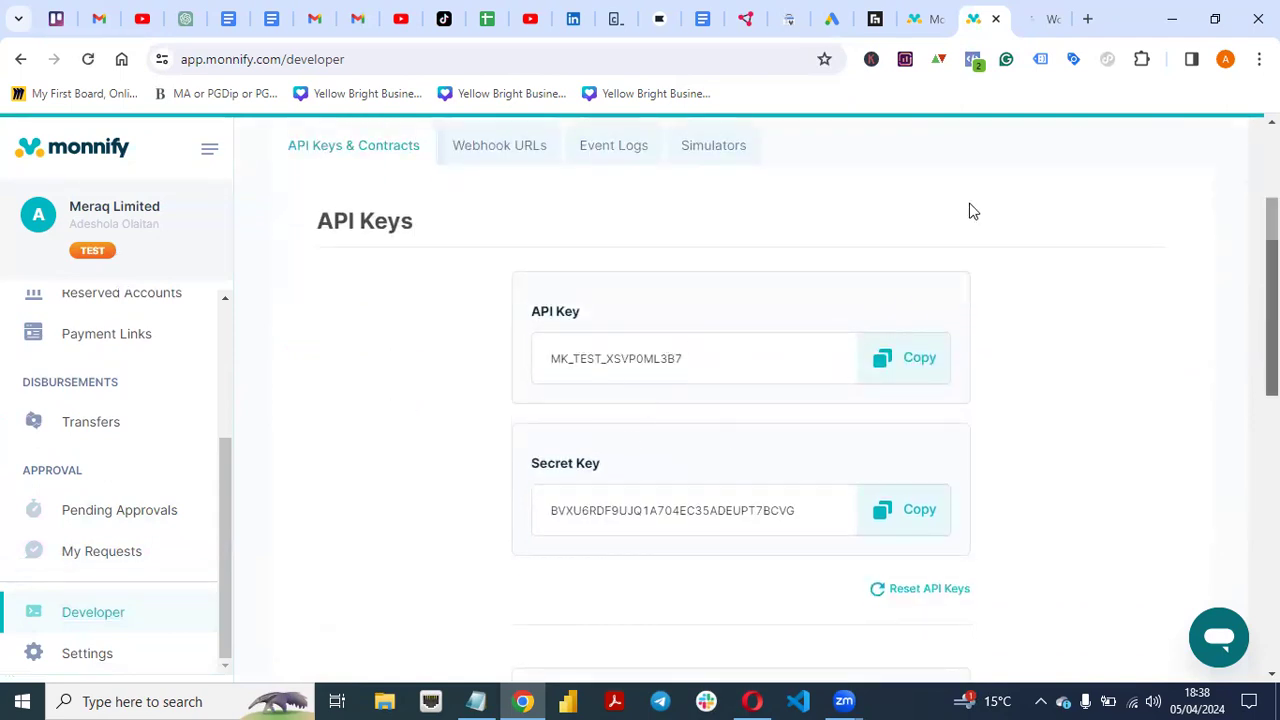
left_click(1042, 20)
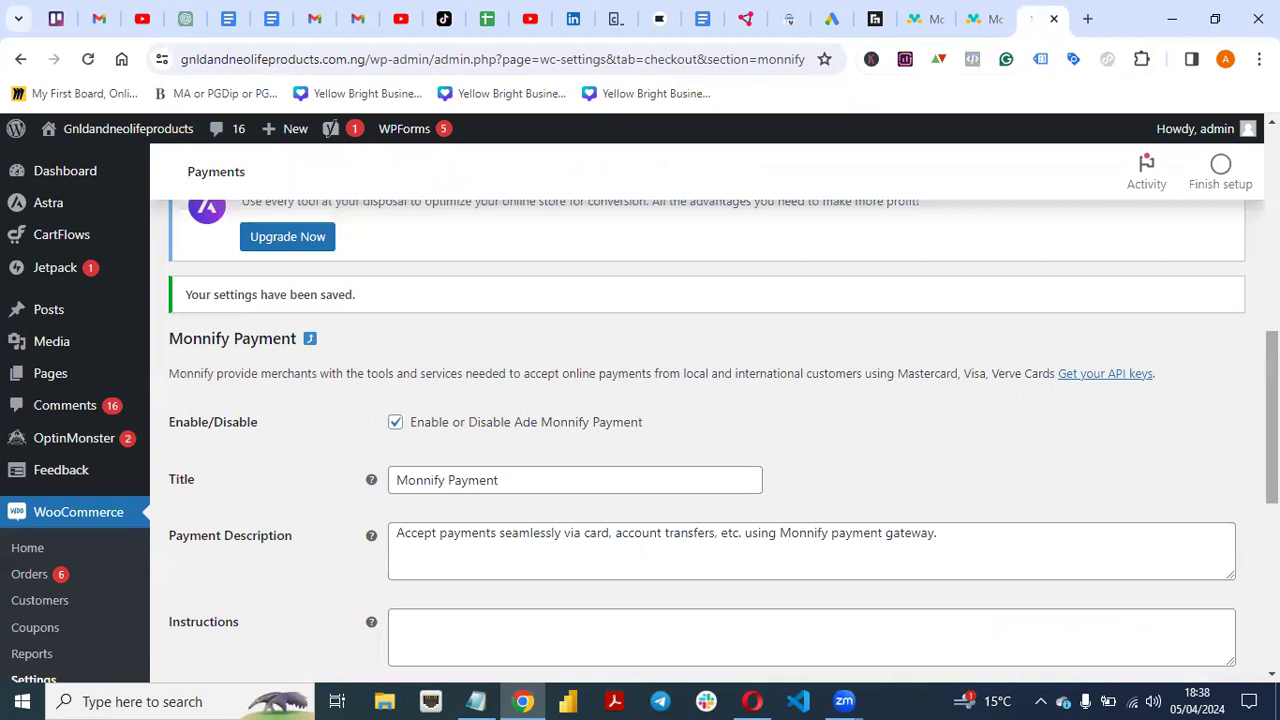
scroll(594, 566, "down", 4)
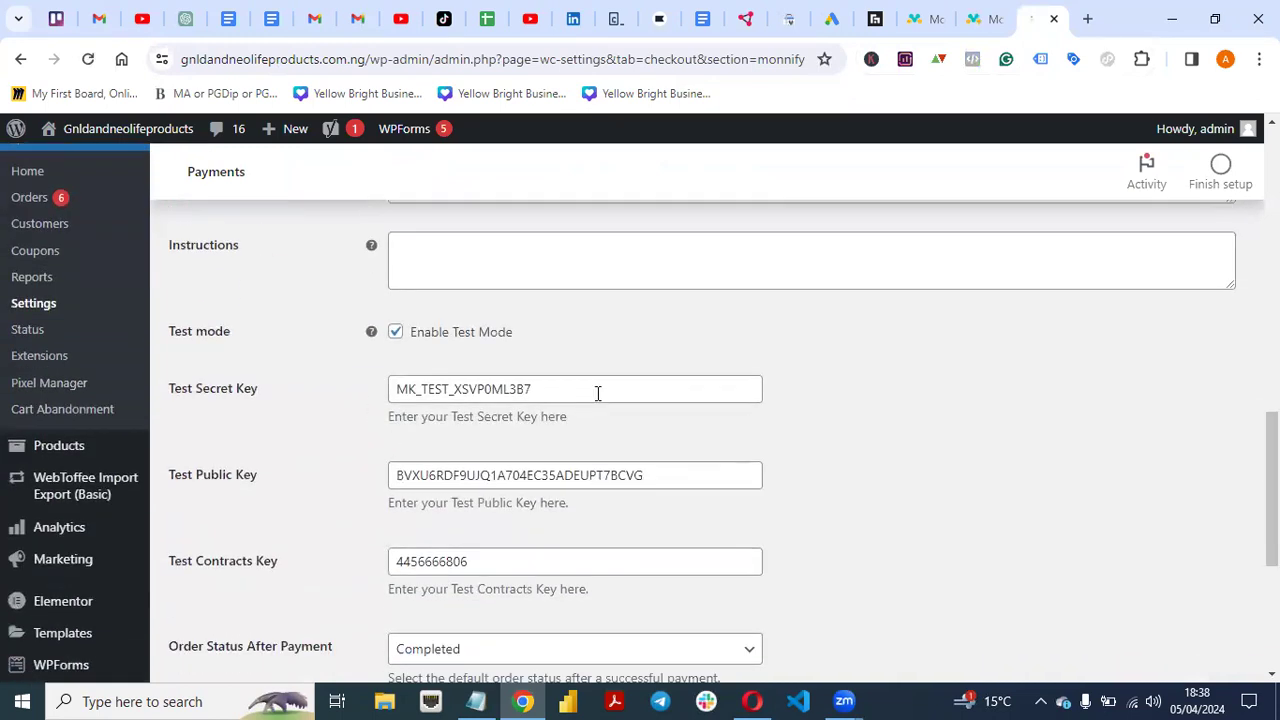
left_click(975, 19)
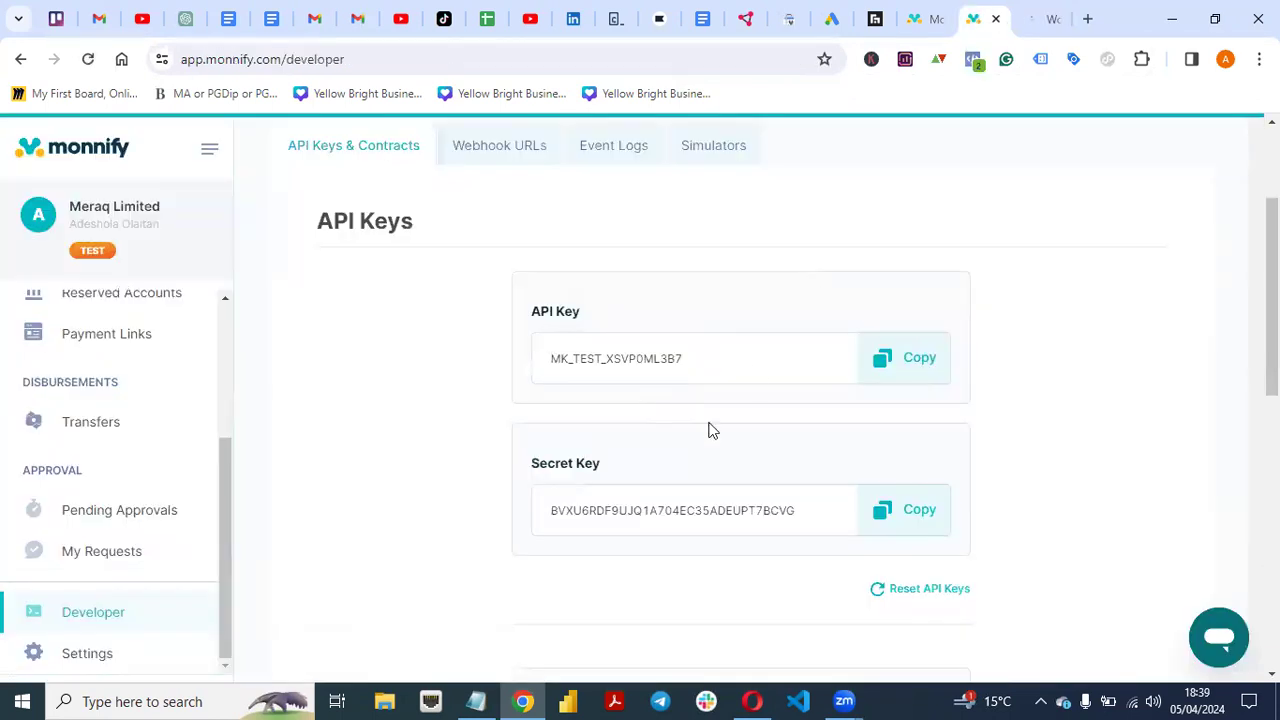
- Move the WooCommerce settings page into its own maximized browser window and save the Monnify Payment settings again
left_click_drag(1051, 20, 895, 425)
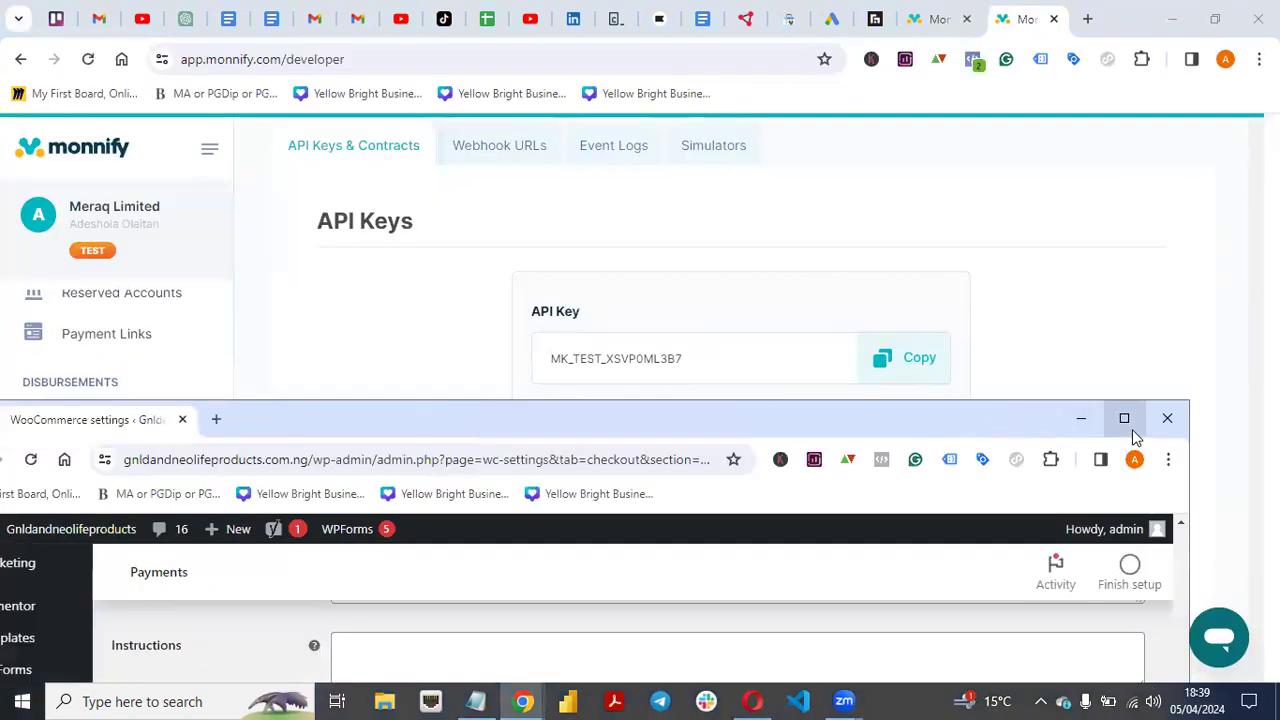
left_click(1128, 428)
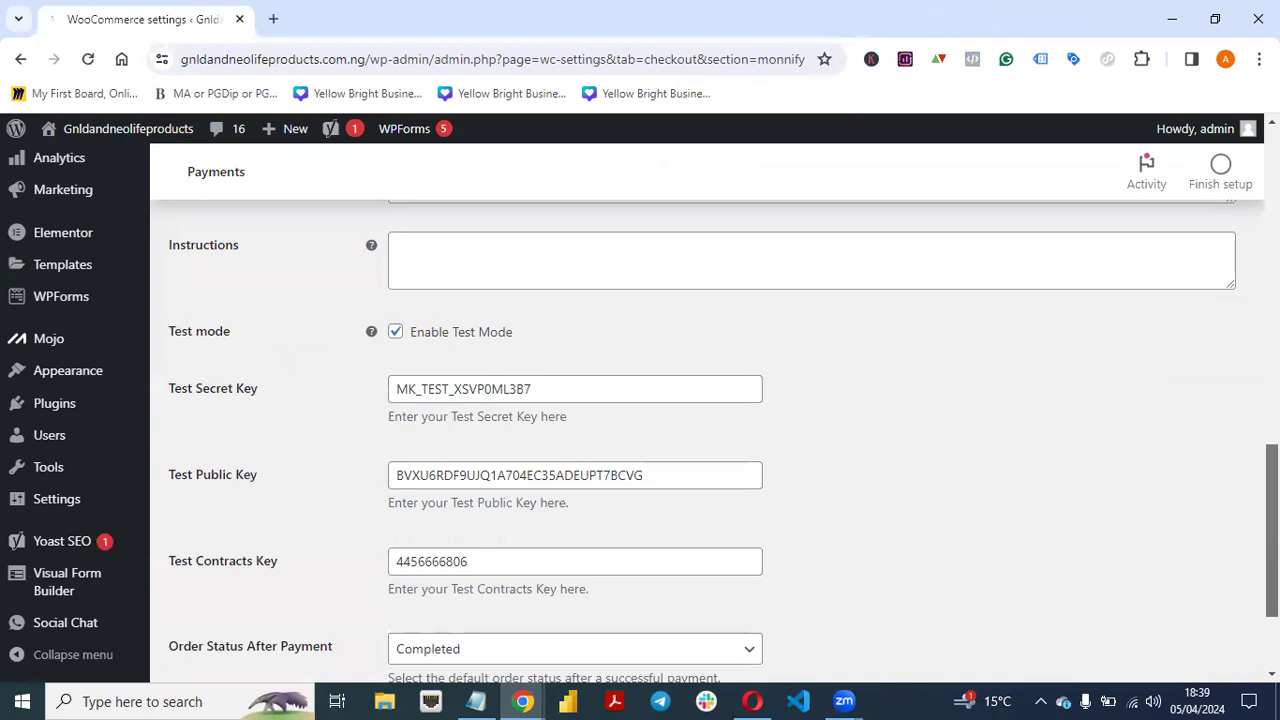
scroll(1272, 550, "down", 2)
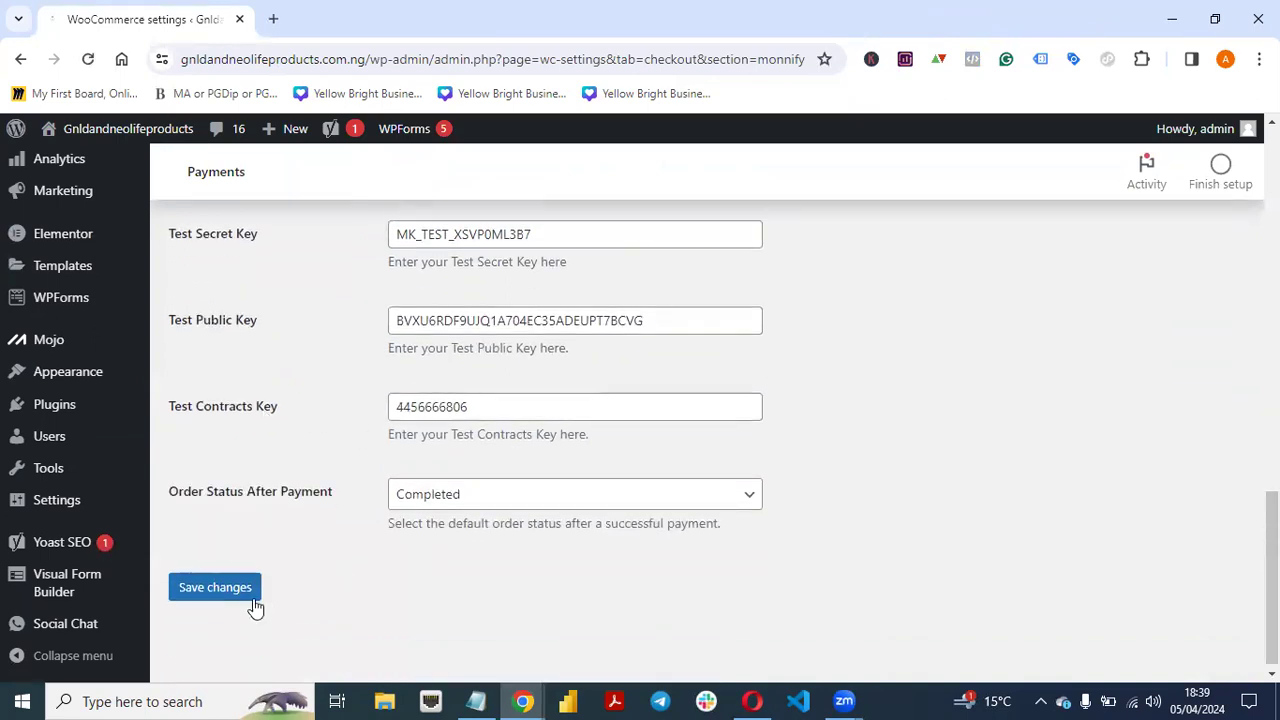
left_click(215, 587)
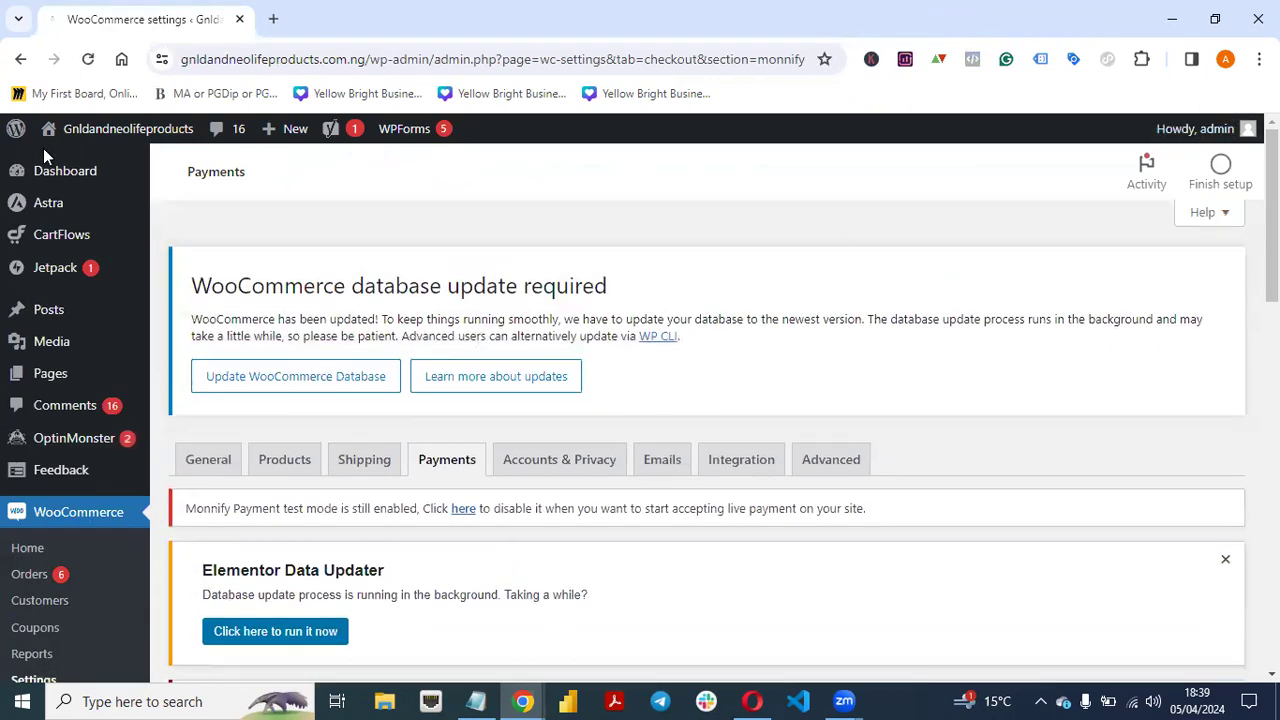
- Visit the live site's All Products page and add Gnld Neolife Aloe Vera Plus Orange – 1 Litre (Single) to the cart
mouse_move(80, 130)
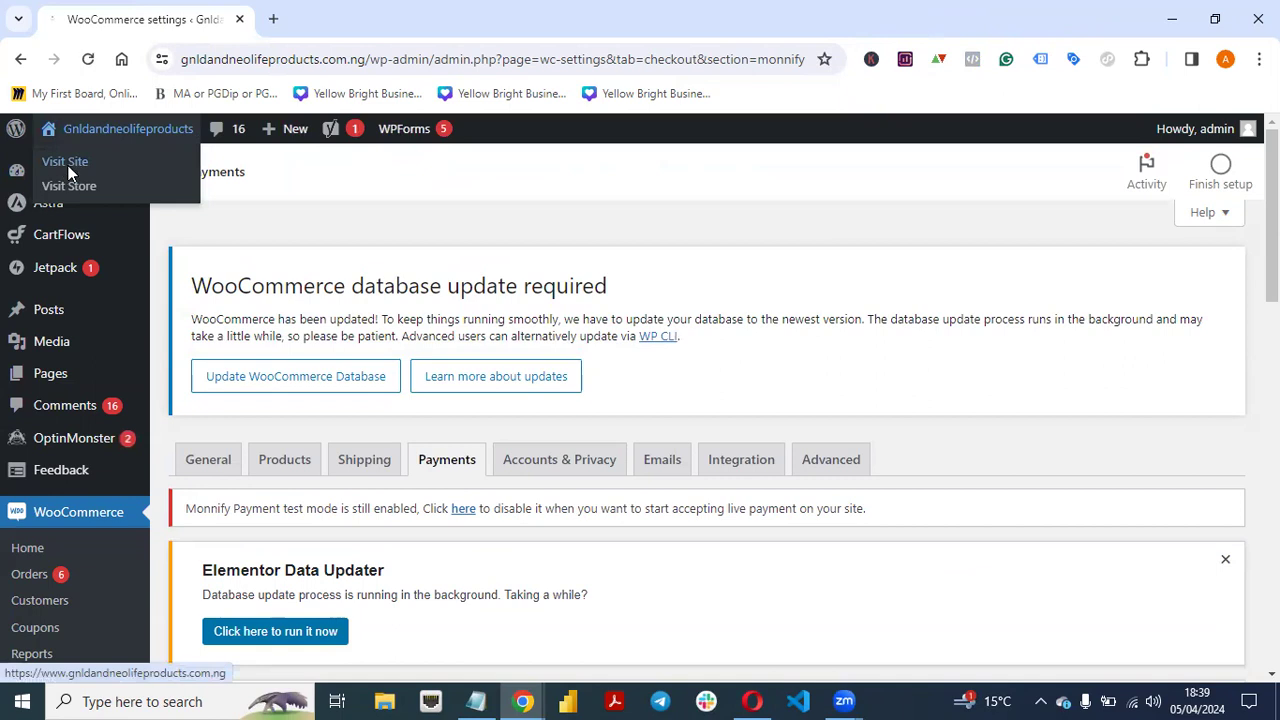
left_click(68, 168)
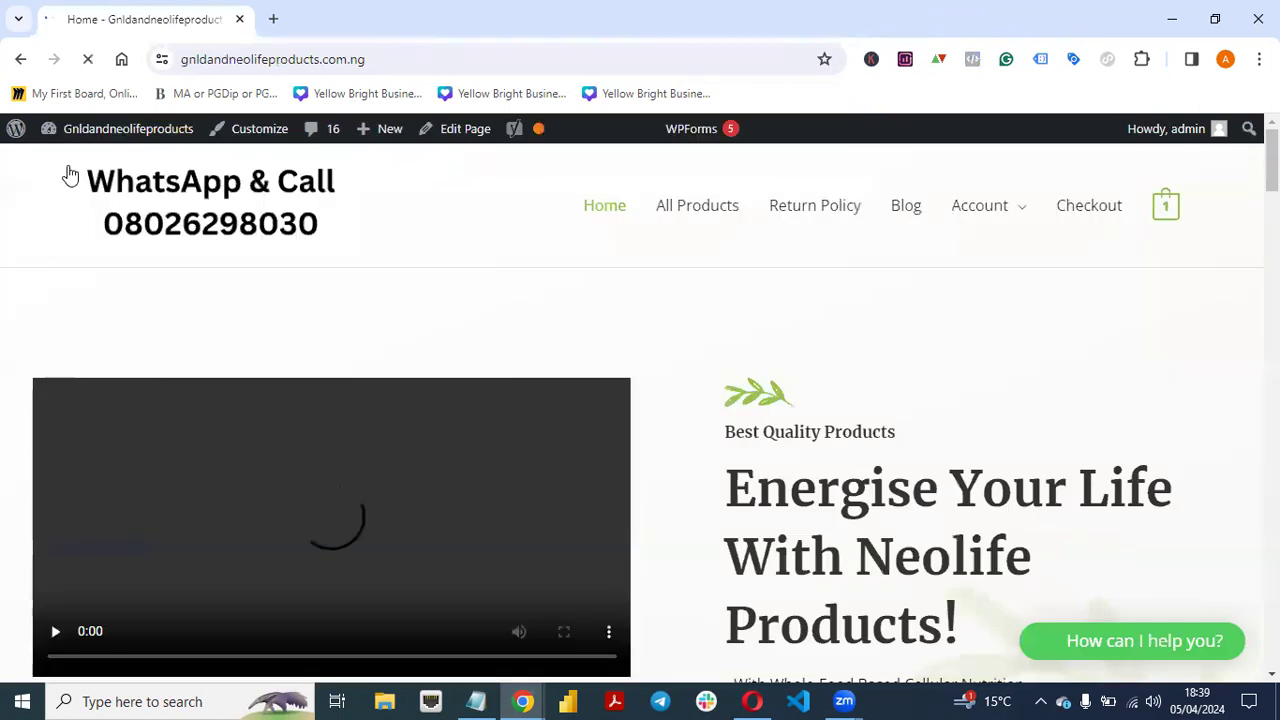
left_click(690, 210)
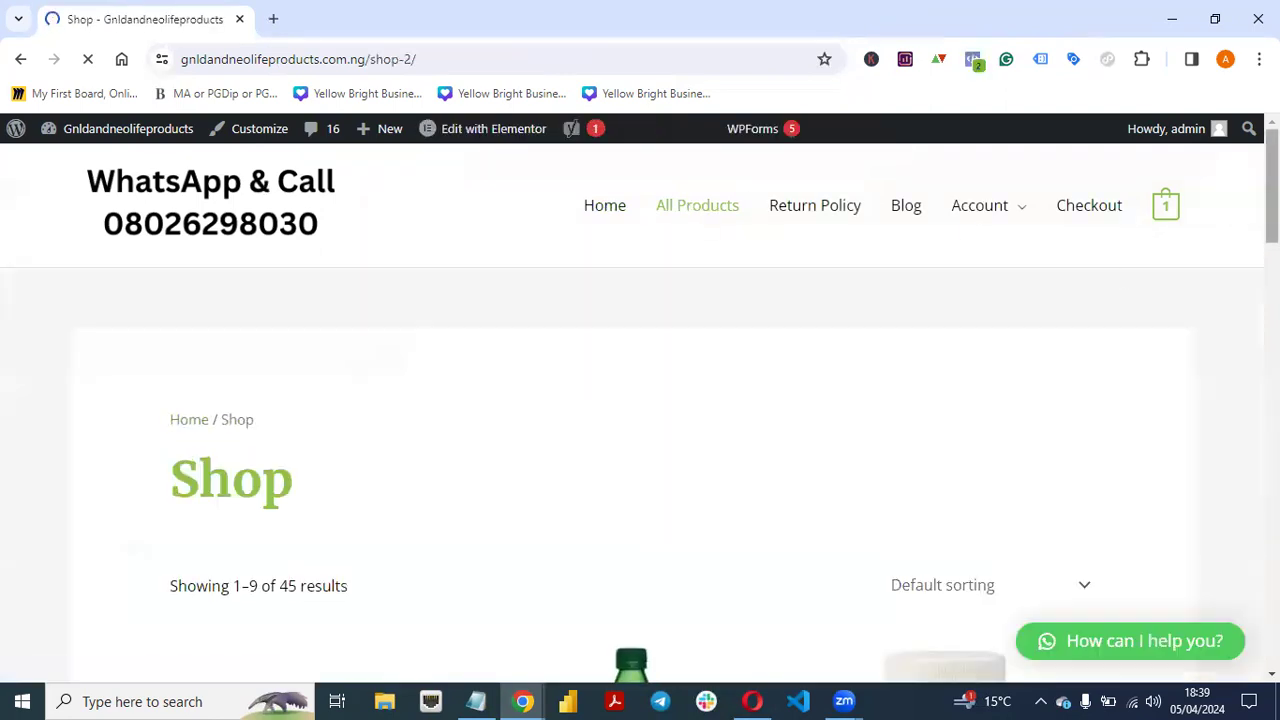
scroll(826, 357, "down", 6)
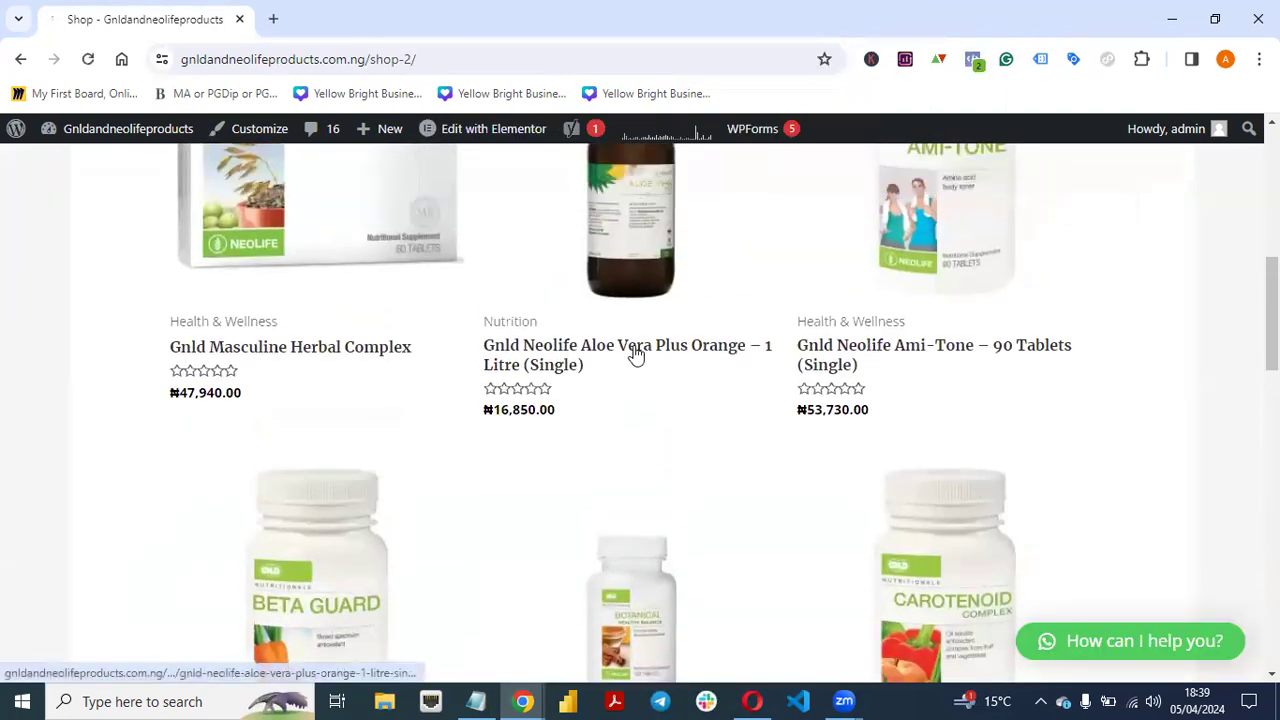
left_click(634, 355)
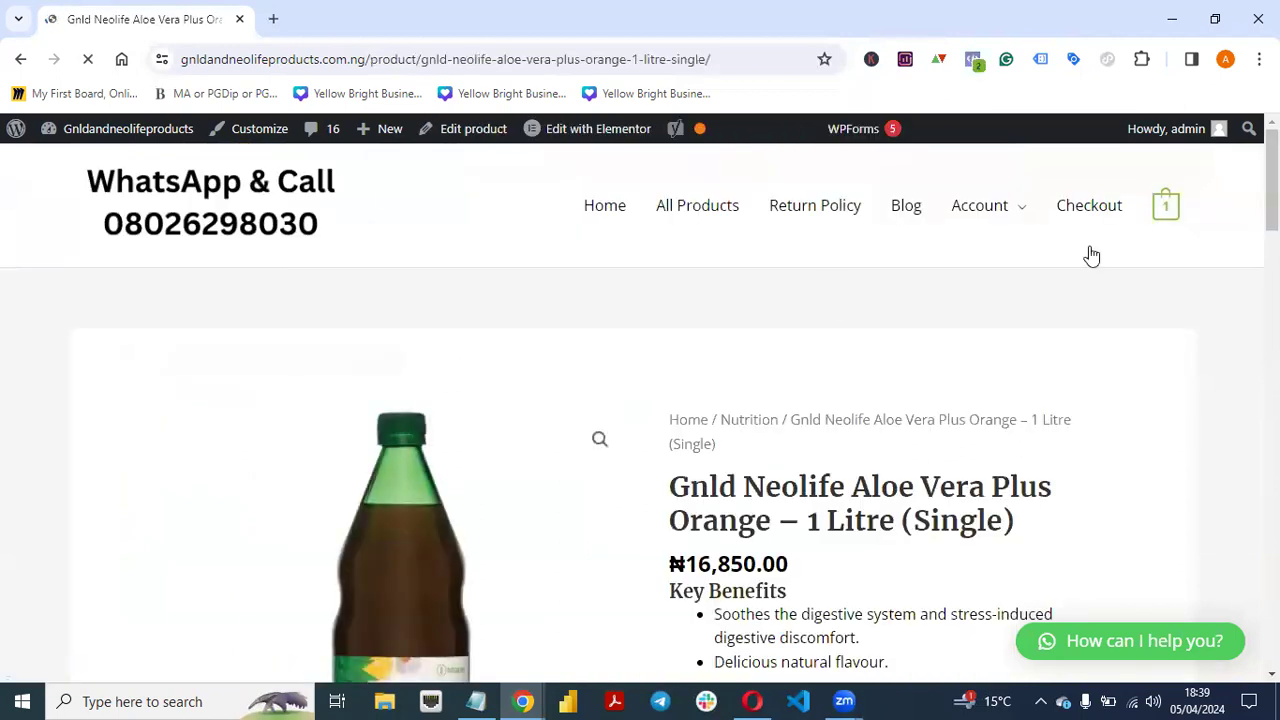
scroll(640, 413, "down", 3)
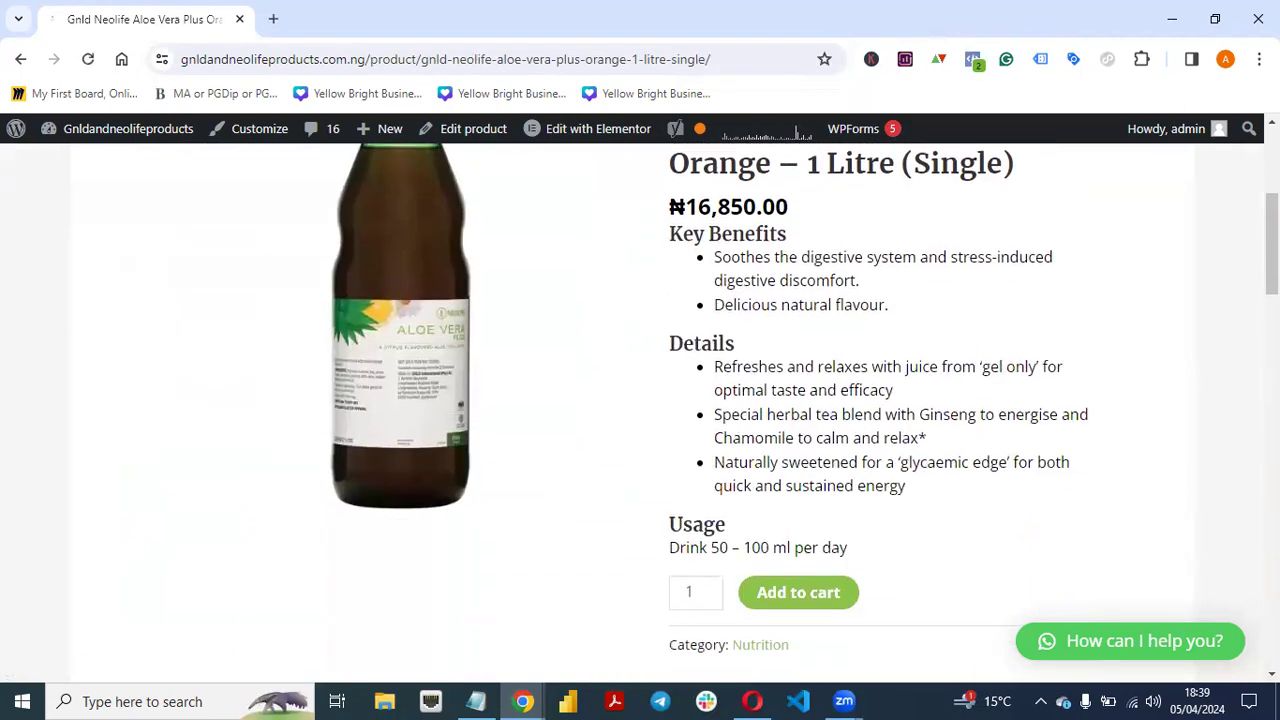
left_click(806, 594)
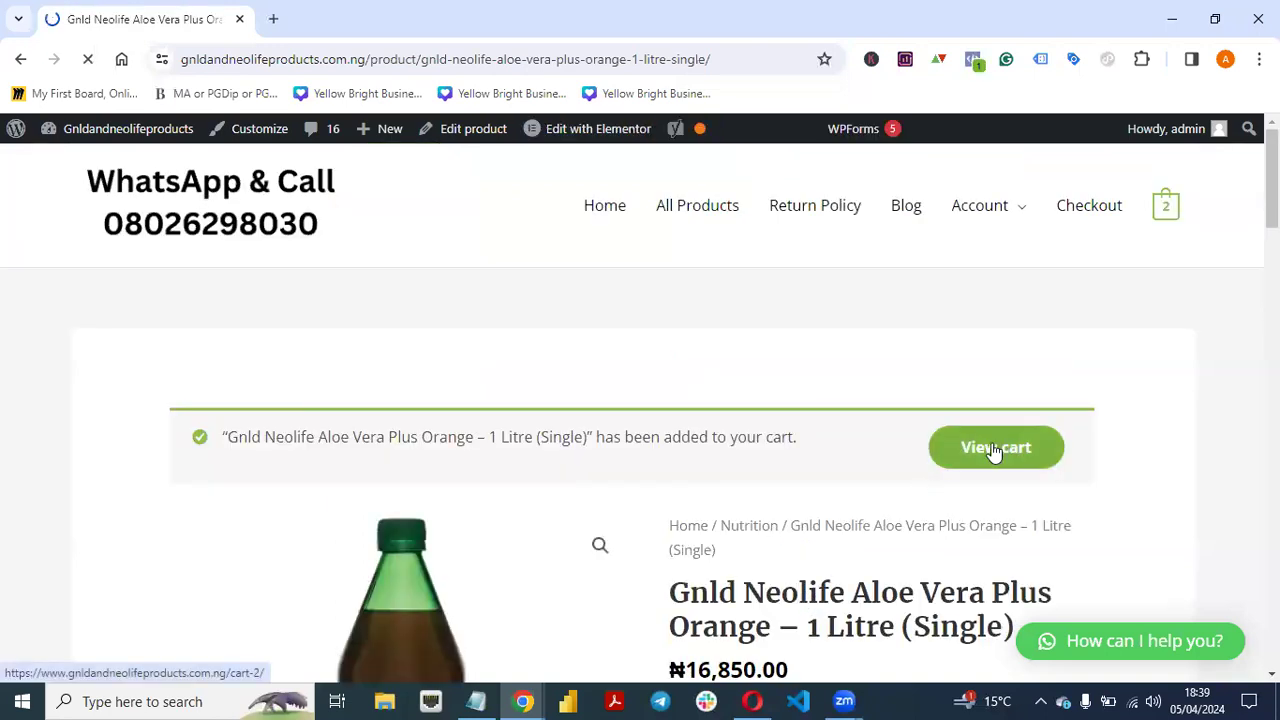
- Remove Gnld Neolife Ami-Tone - 90 Tablets (Single) from the cart and proceed to checkout
left_click(993, 448)
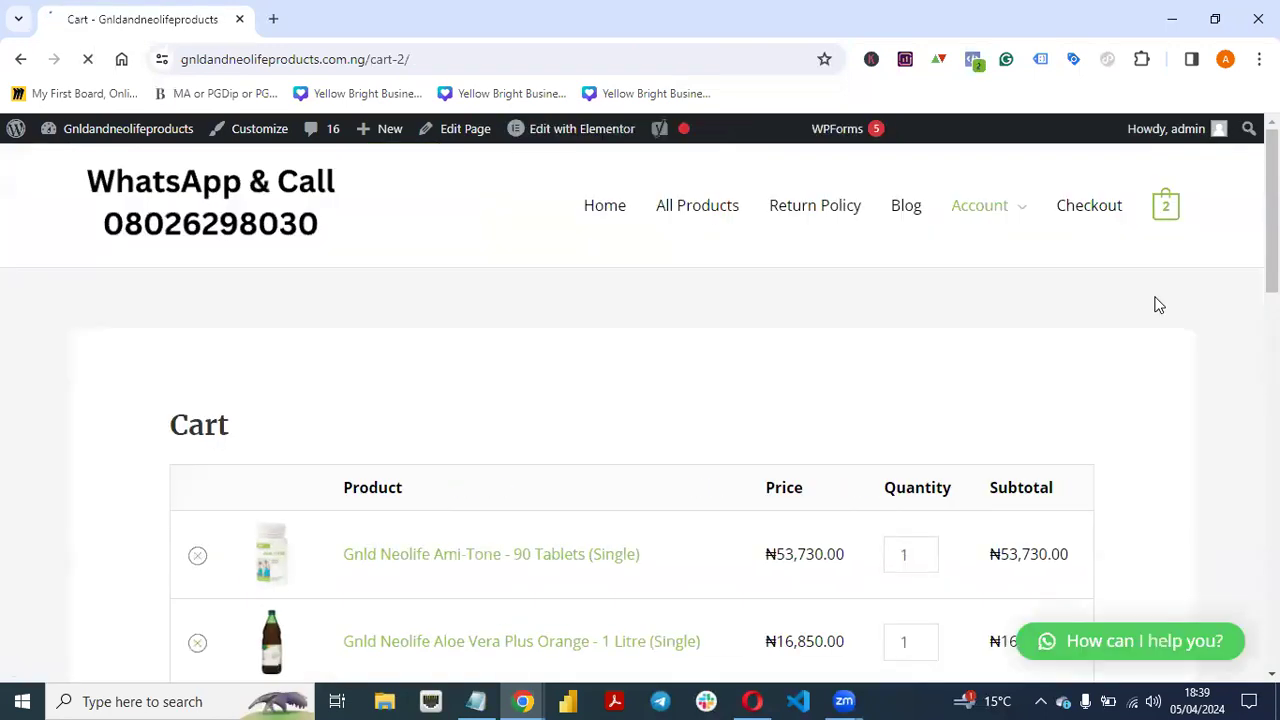
scroll(580, 450, "down", 2)
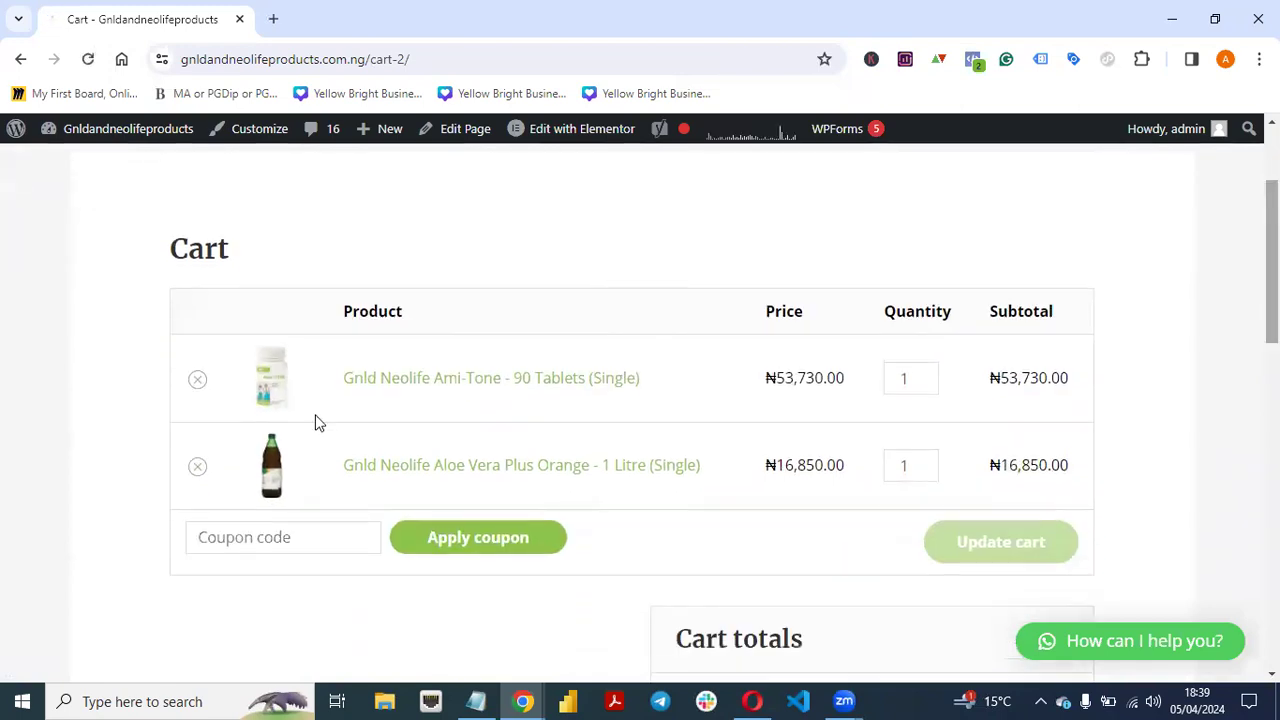
left_click(197, 379)
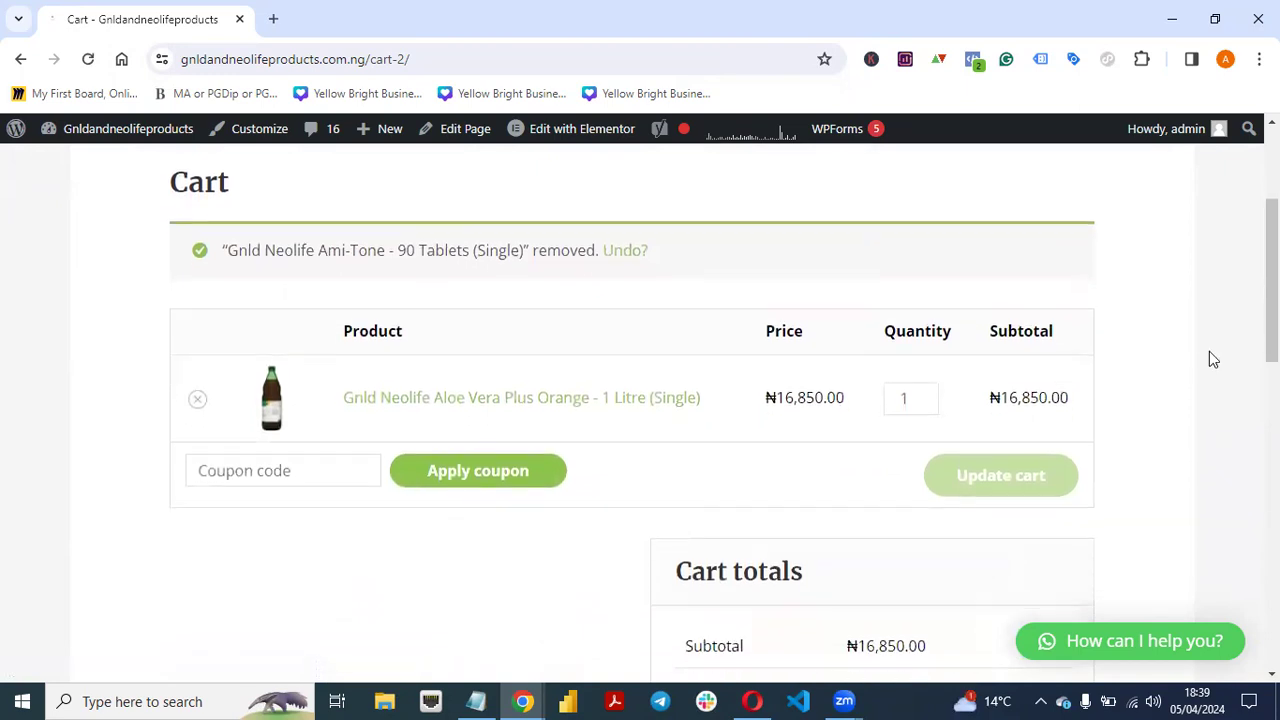
scroll(896, 437, "down", 5)
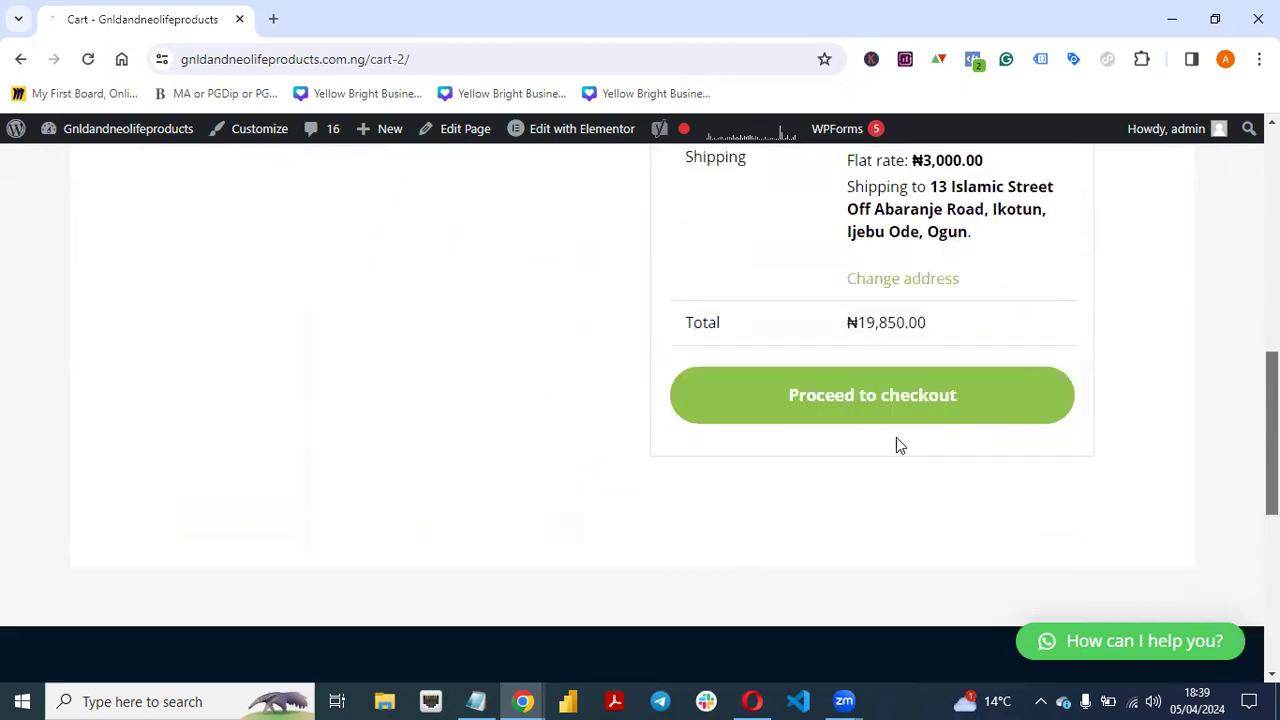
left_click(855, 401)
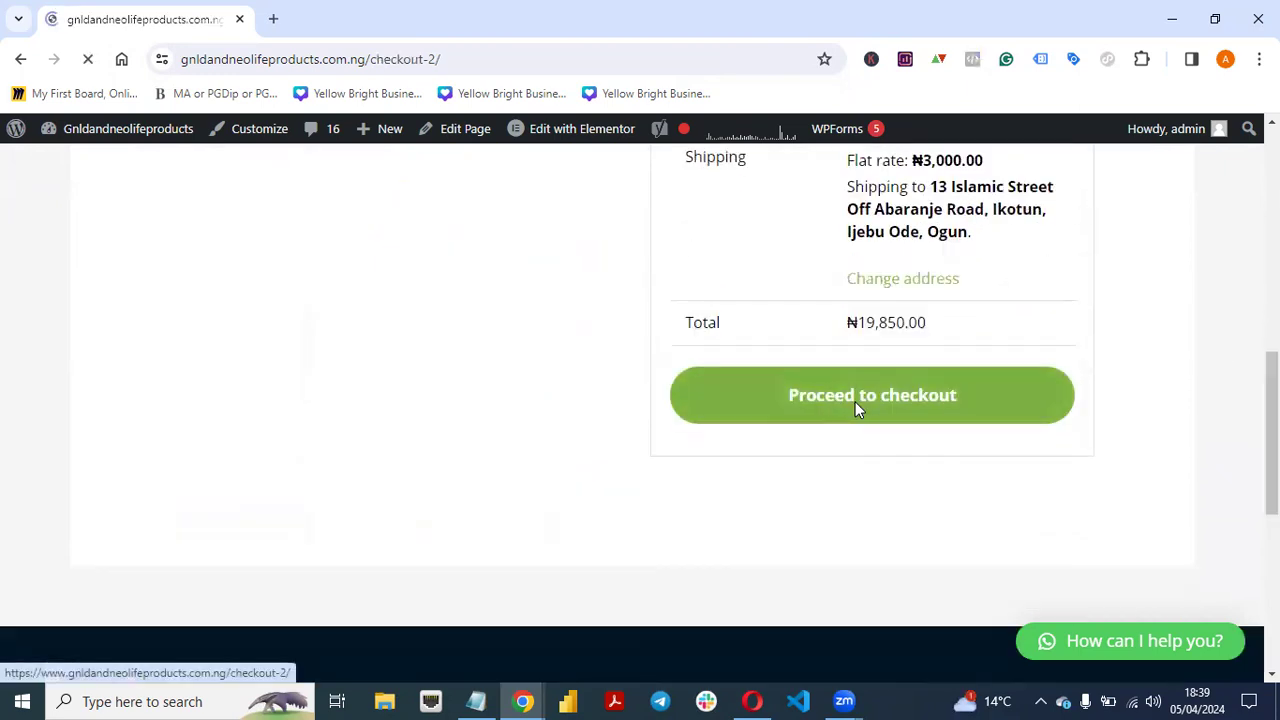
- Place the order with Monnify Payment as the payment method, and close the Monnify payment window
scroll(640, 400, "down", 10)
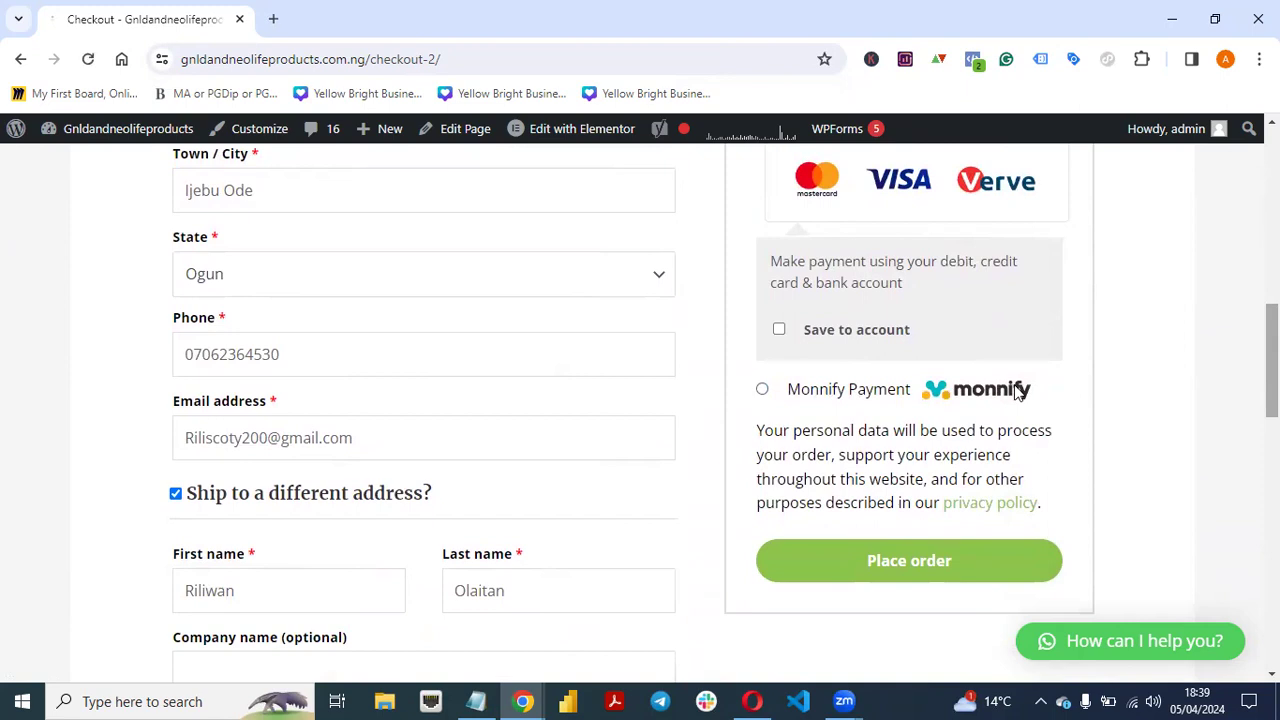
scroll(640, 400, "up", 1)
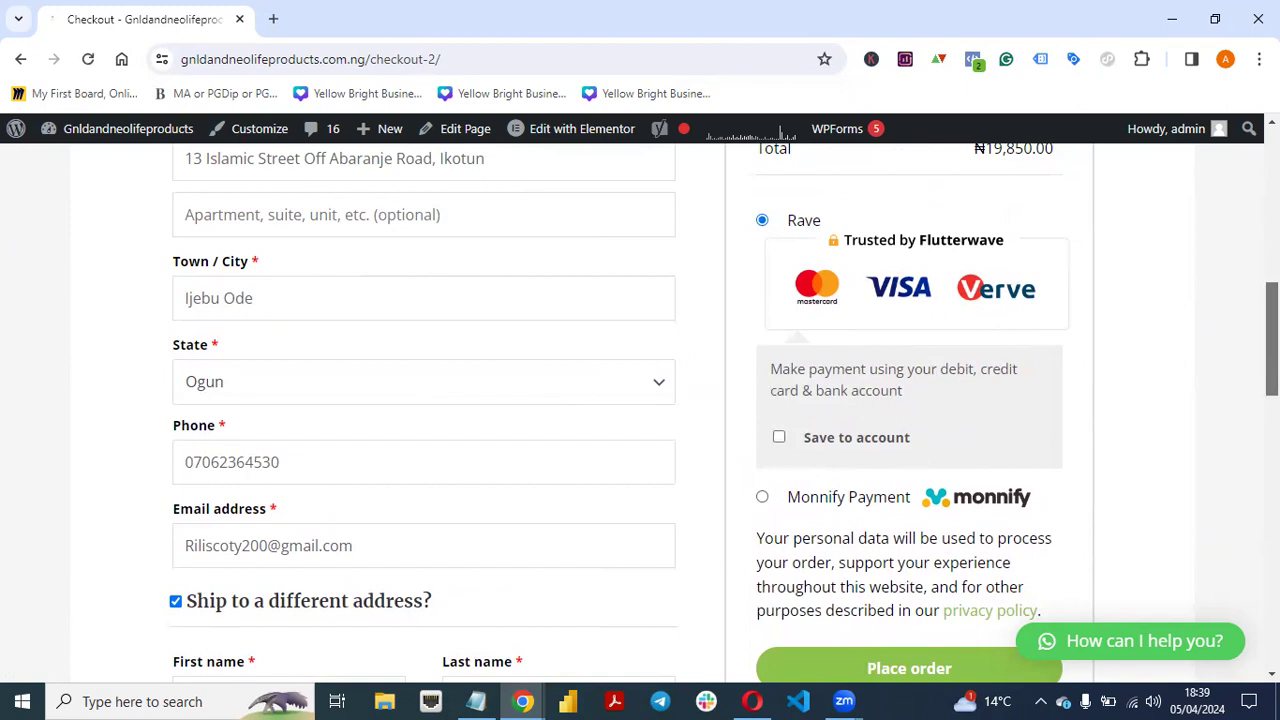
scroll(1130, 331, "down", 1)
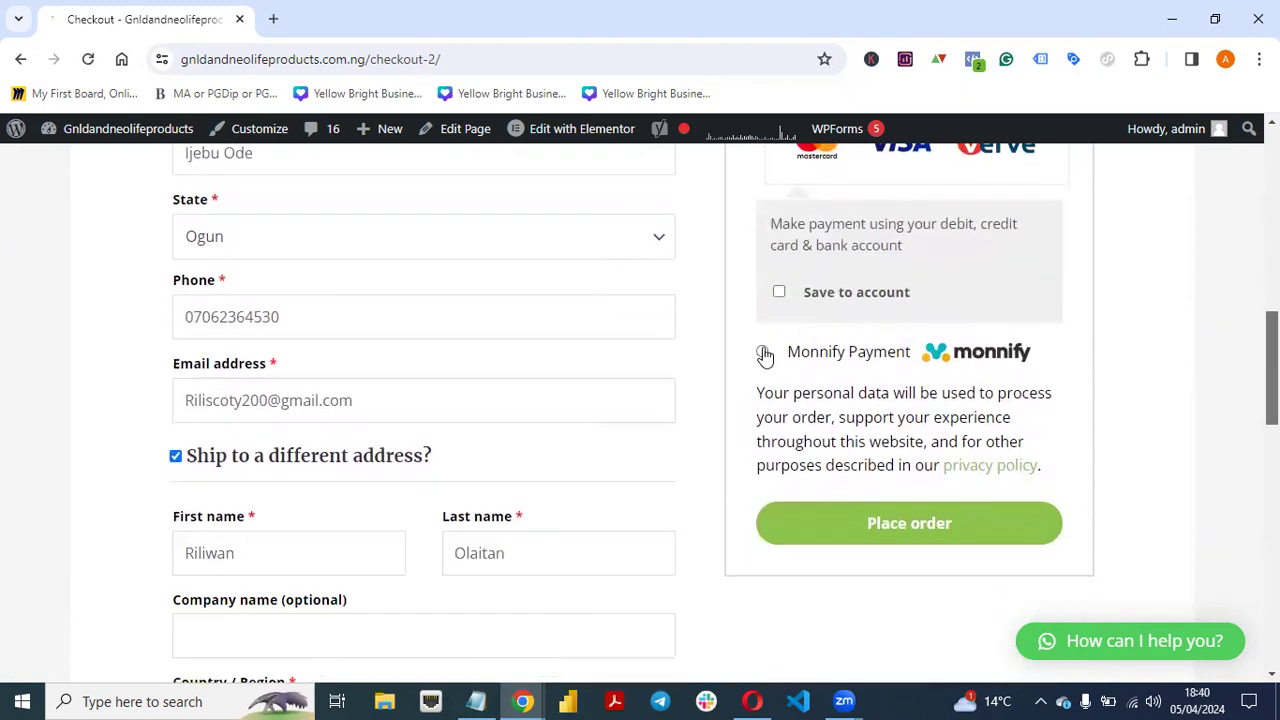
left_click(763, 351)
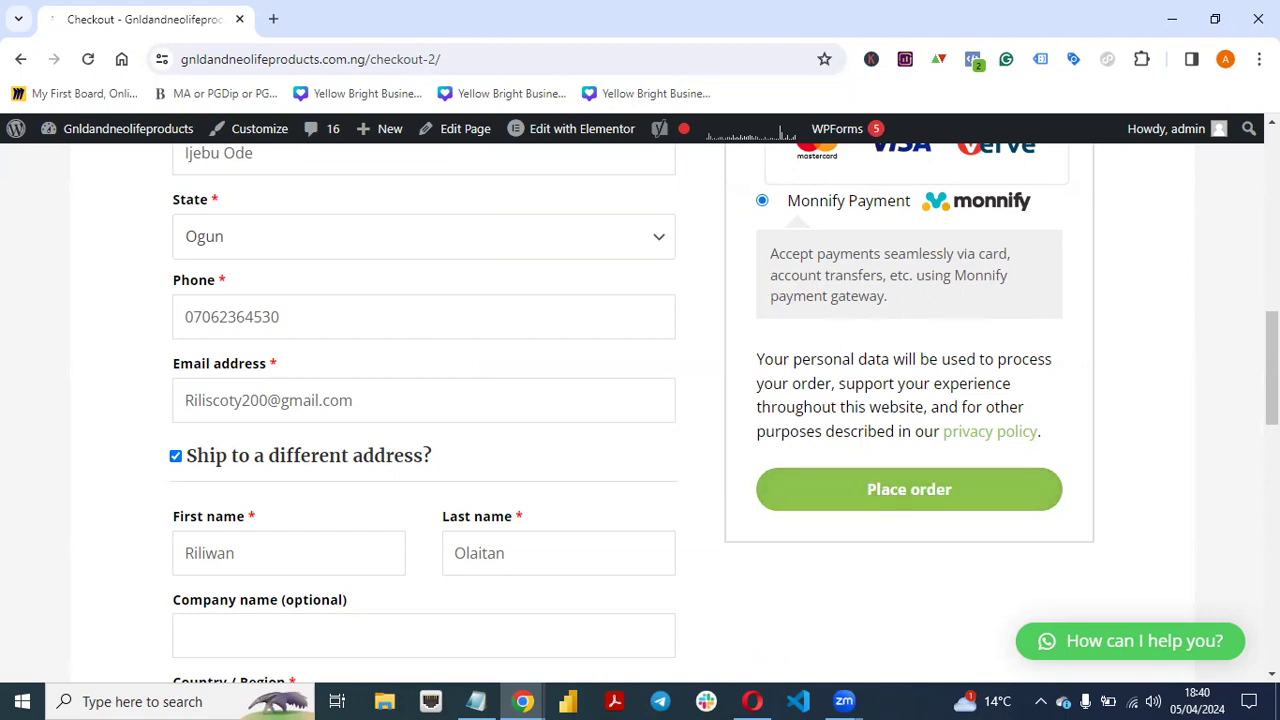
scroll(724, 413, "up", 2)
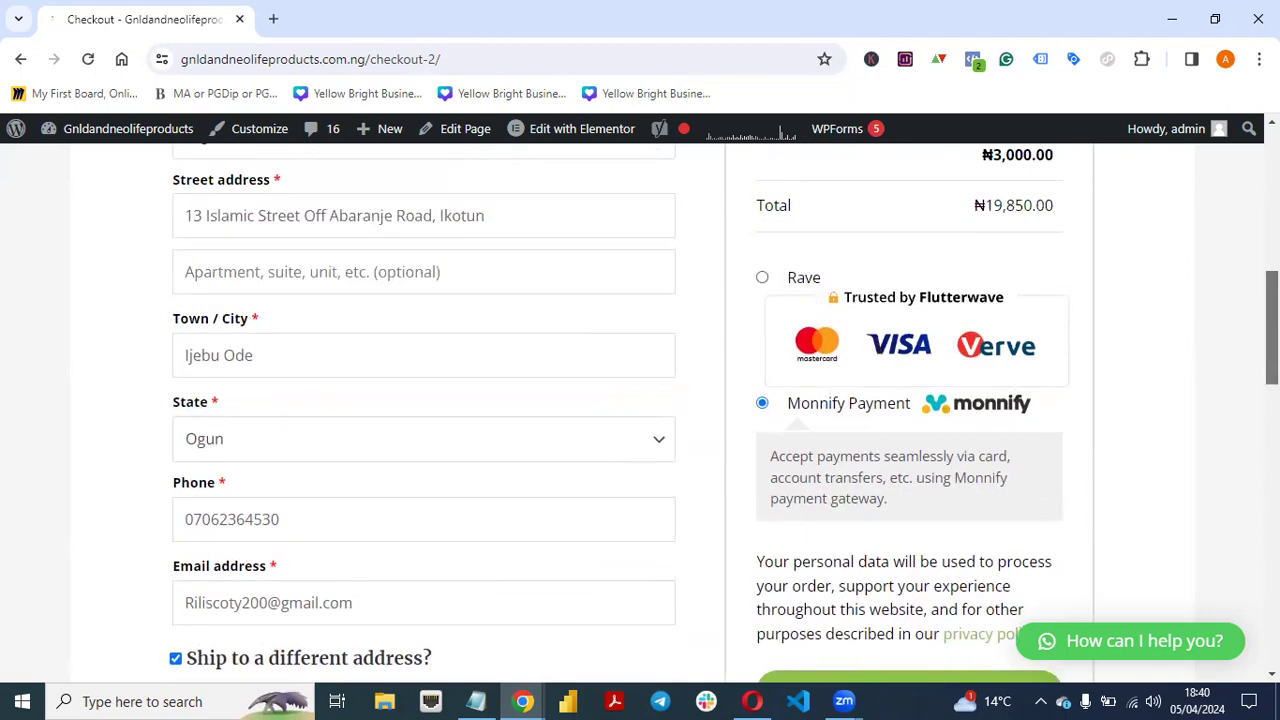
scroll(900, 400, "down", 4)
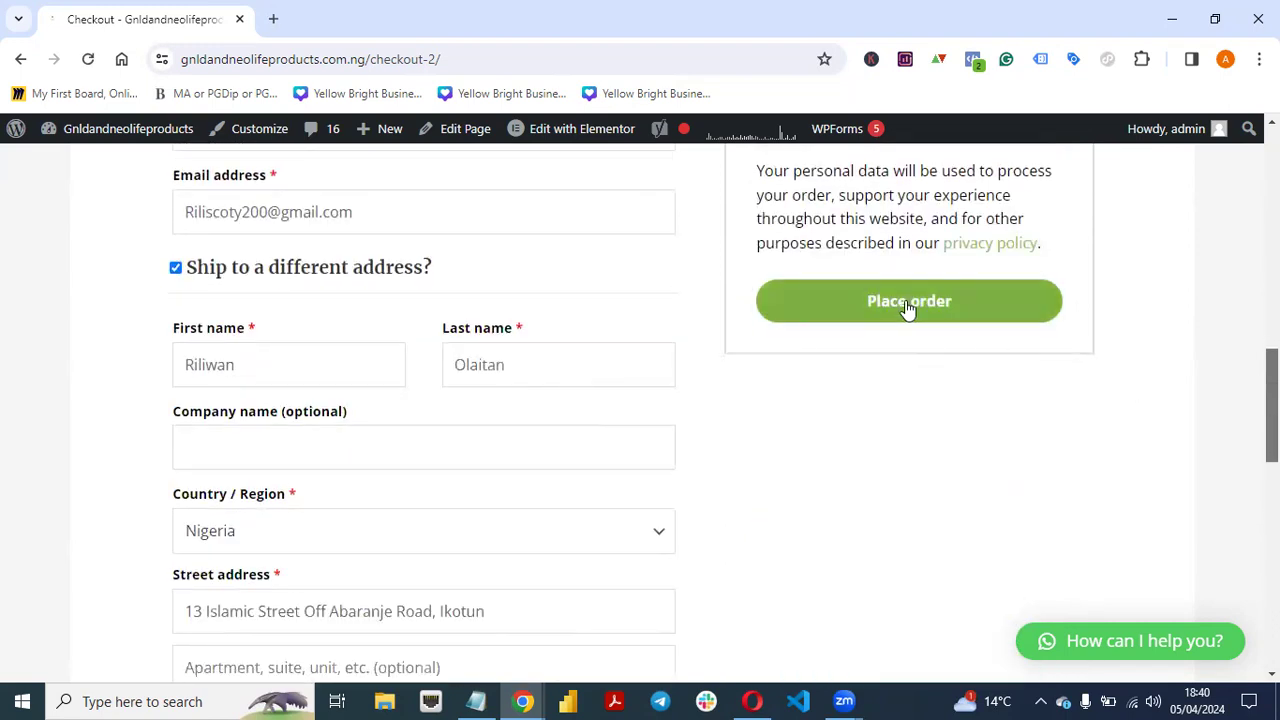
left_click(905, 305)
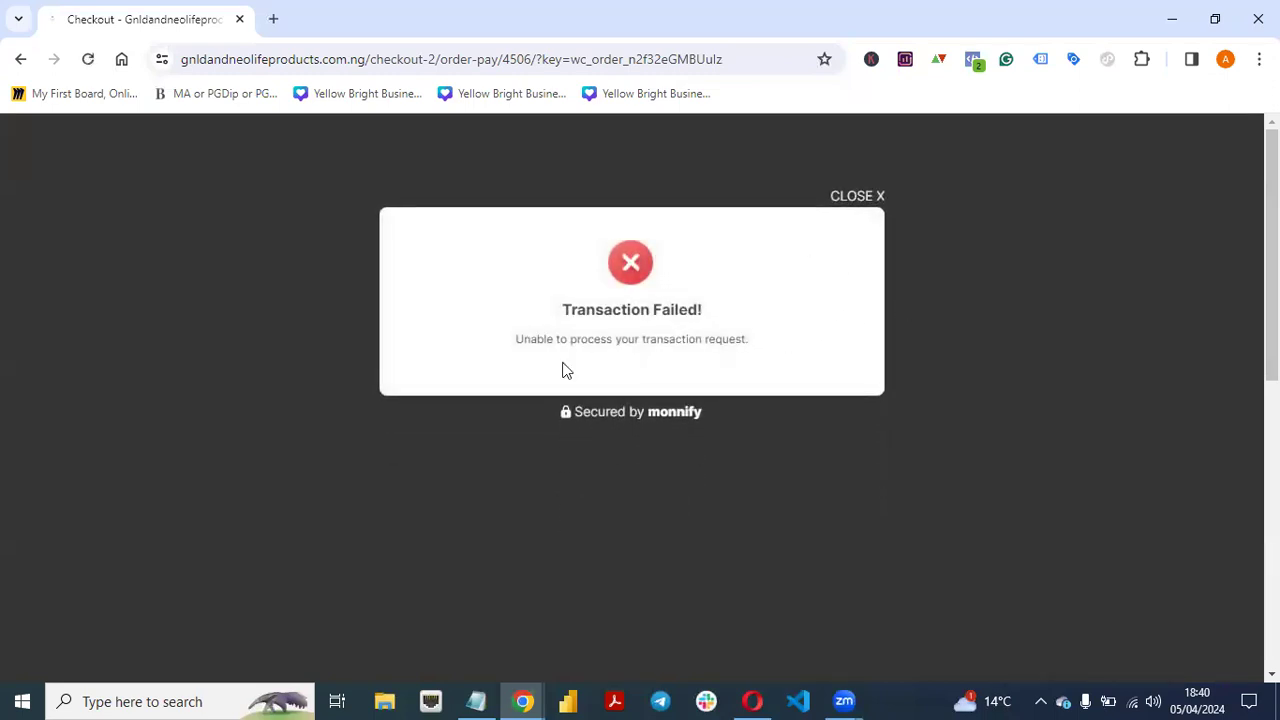
left_click(868, 199)
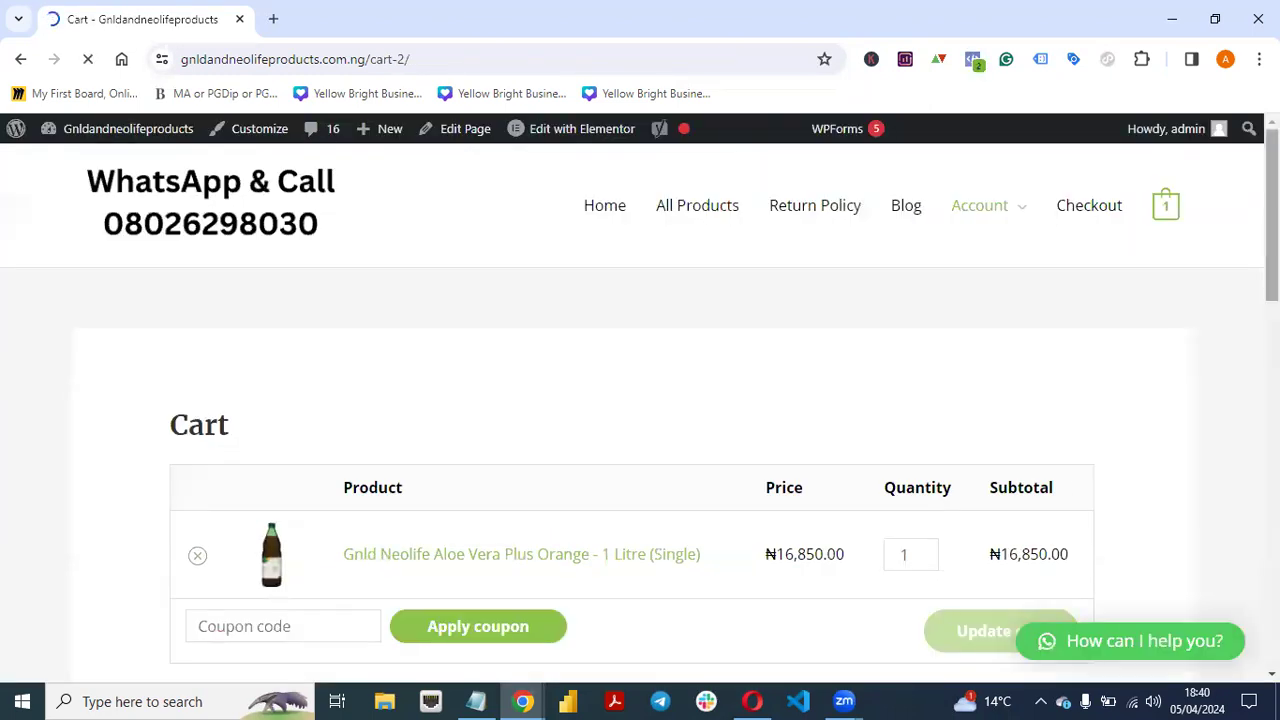
- Switch back to the Monnify Developer page and review its API Keys & Contracts section
scroll(983, 450, "down", 7)
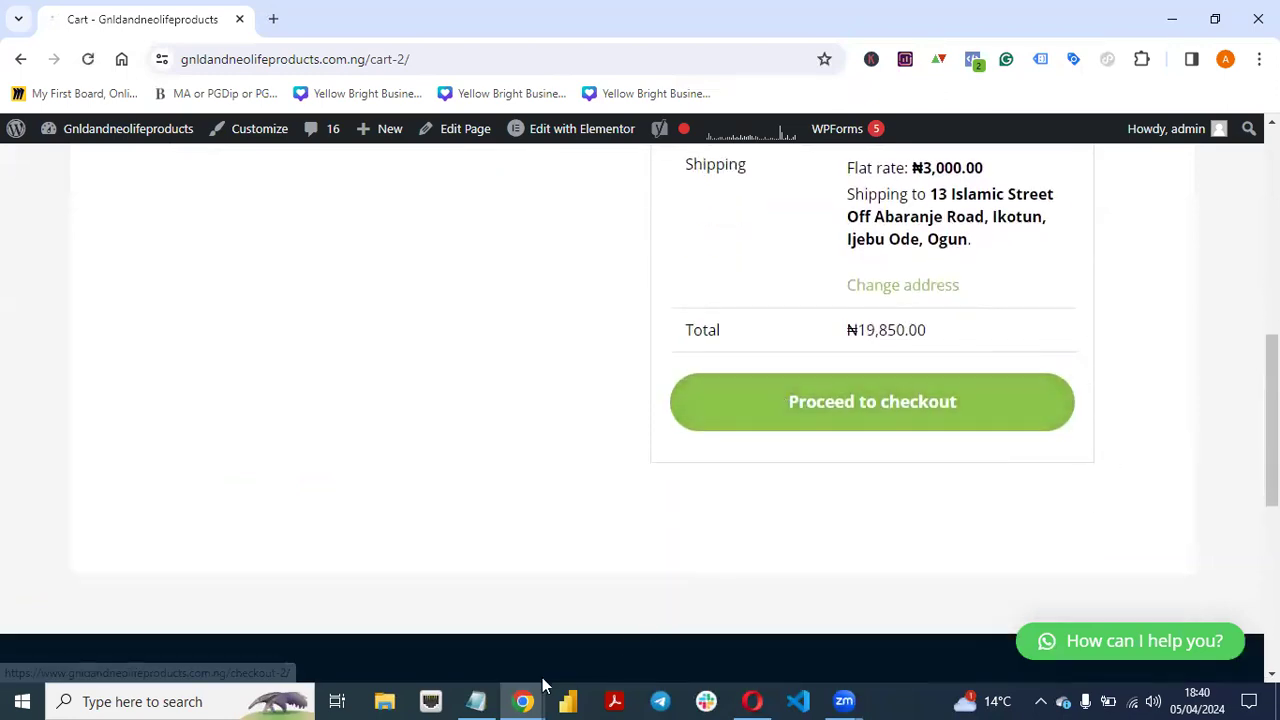
mouse_move(522, 698)
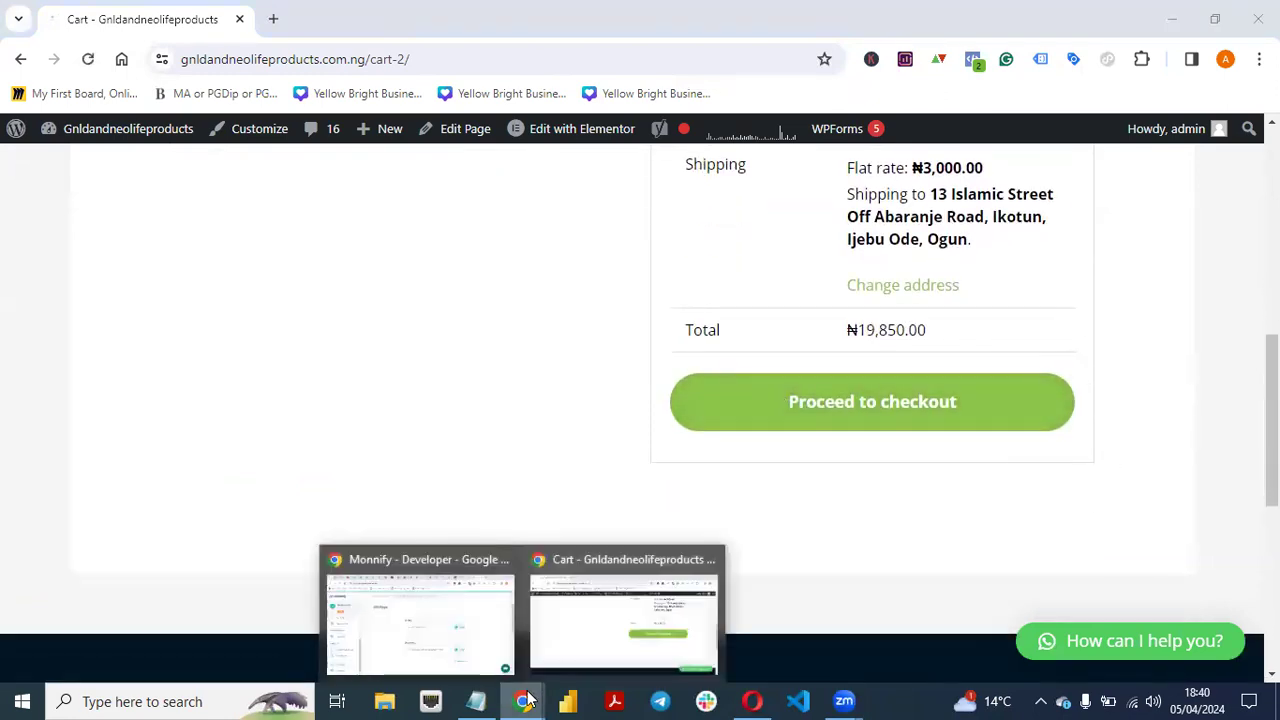
left_click(447, 655)
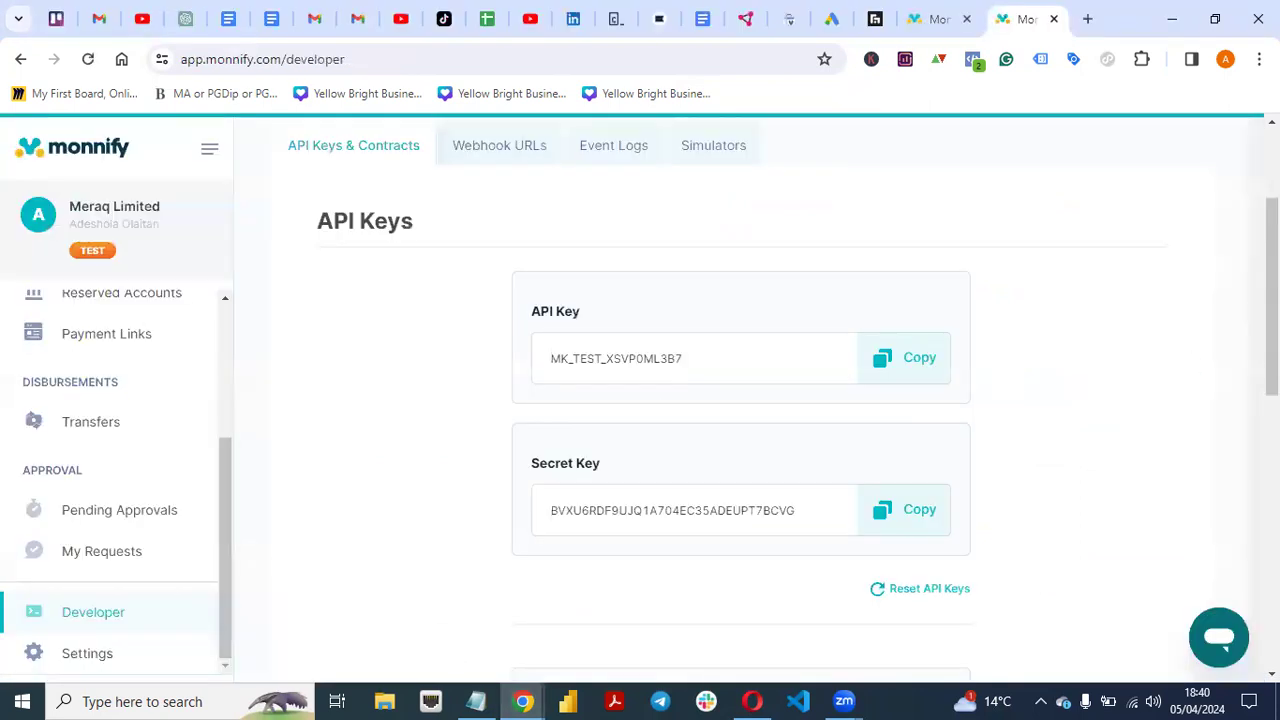
scroll(740, 400, "up", 2)
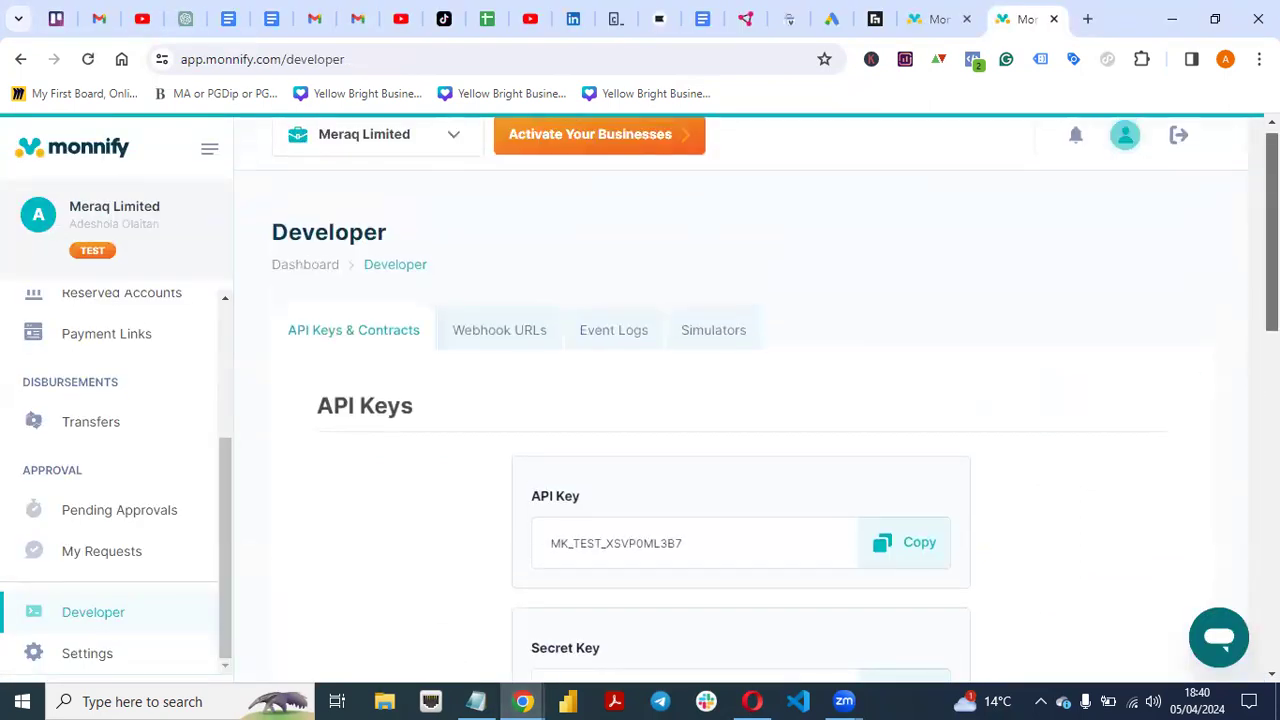
- Review the webhook settings in the Webhook URLs section of the Monnify Developer page
scroll(711, 300, "down", 1)
left_click(506, 274)
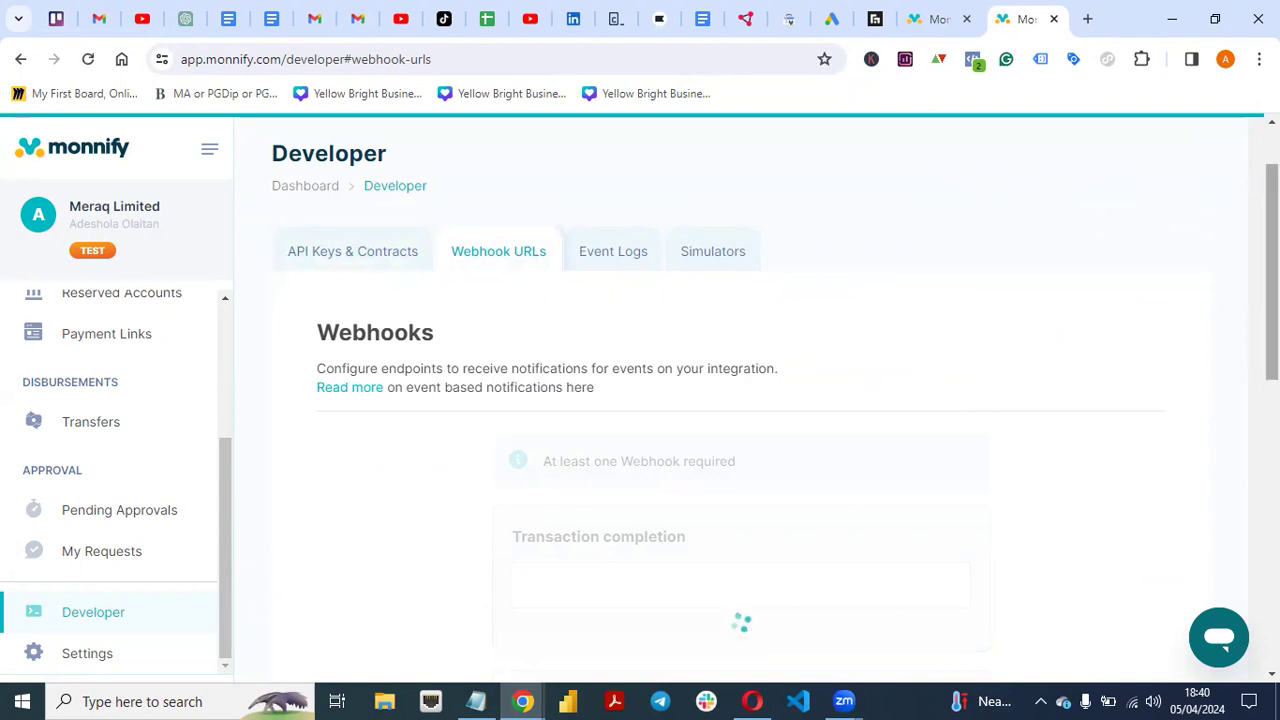
scroll(1270, 330, "down", 4)
scroll(686, 346, "up", 4)
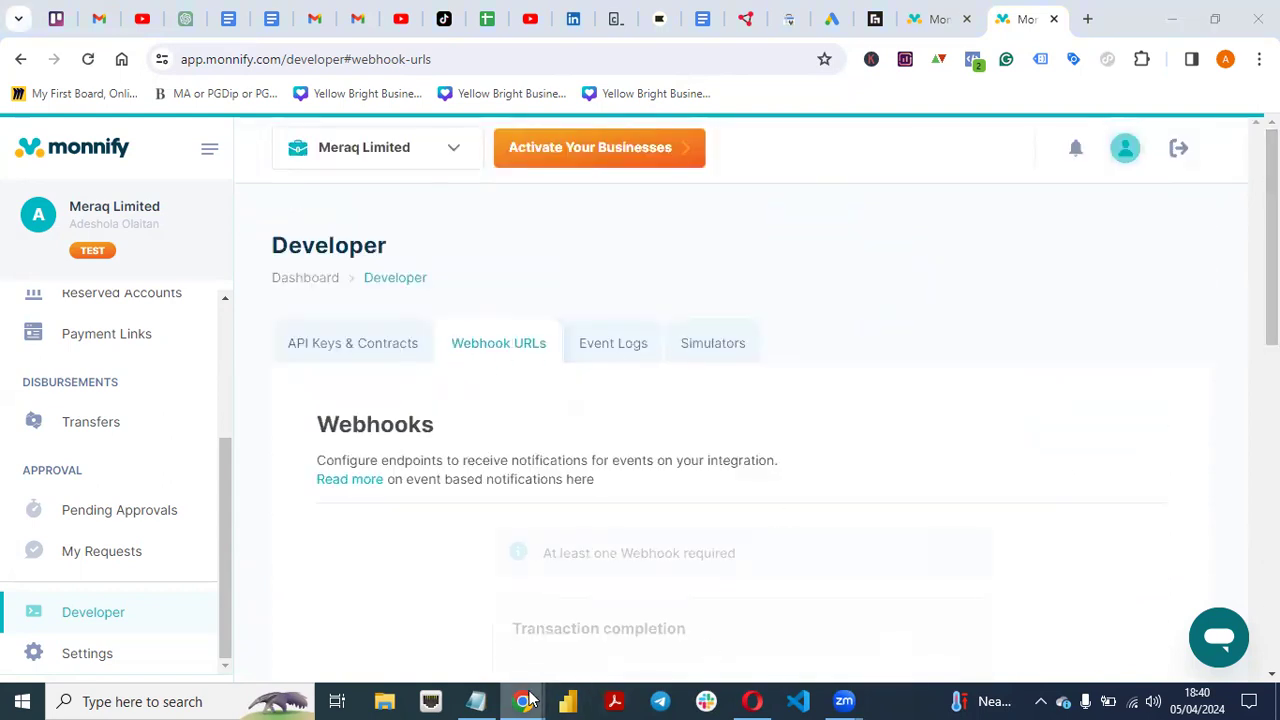
- Switch to the store's browser window, open the WordPress admin dashboard and look over its notices and widgets
mouse_move(523, 701)
left_click(620, 651)
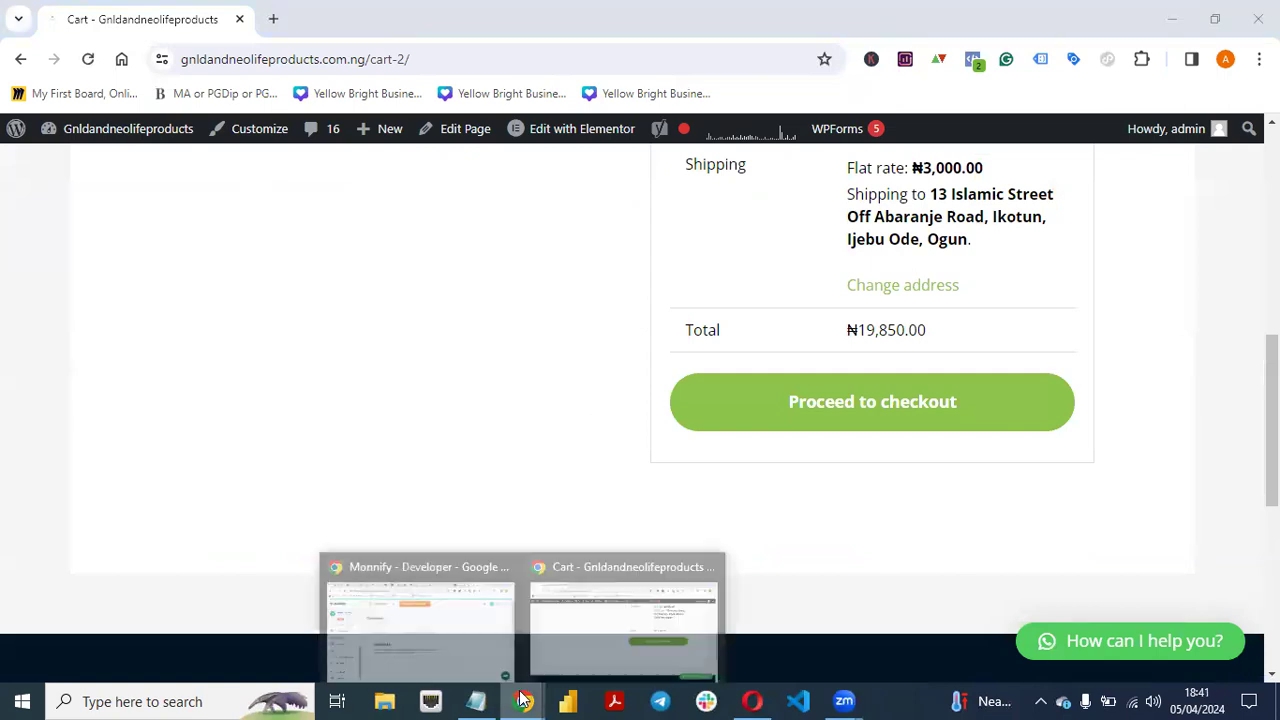
mouse_move(120, 128)
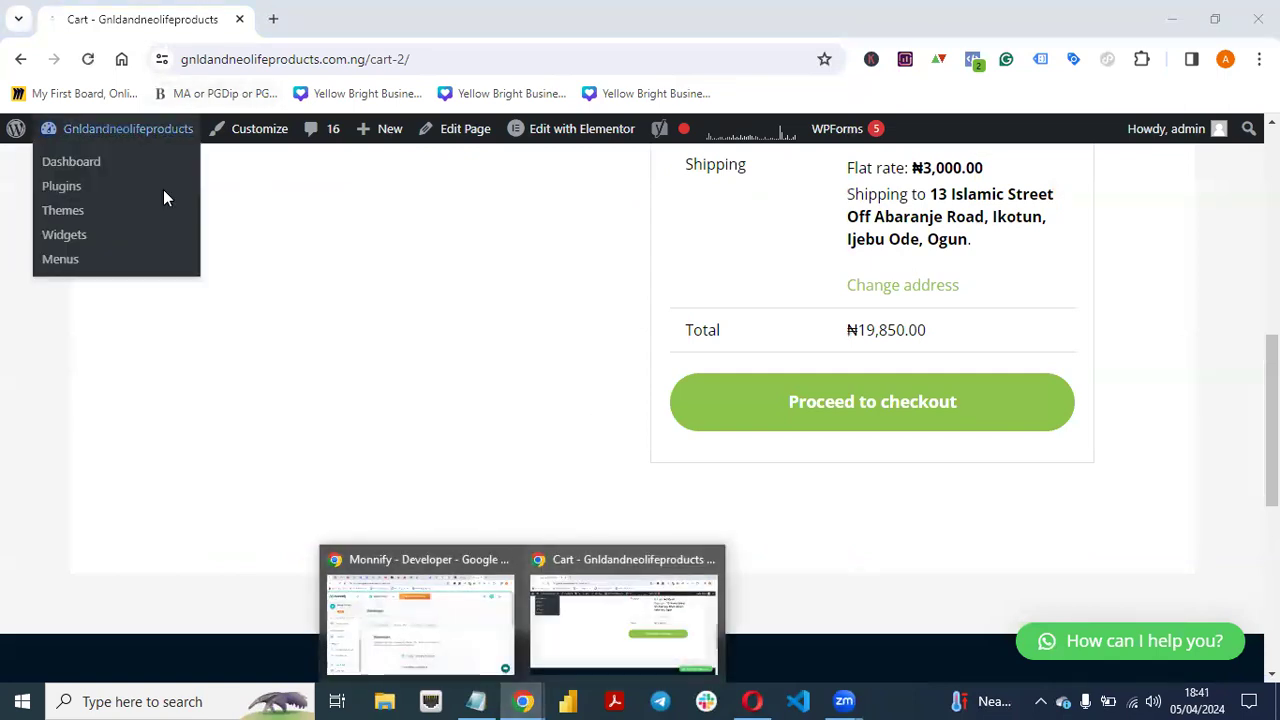
left_click(79, 162)
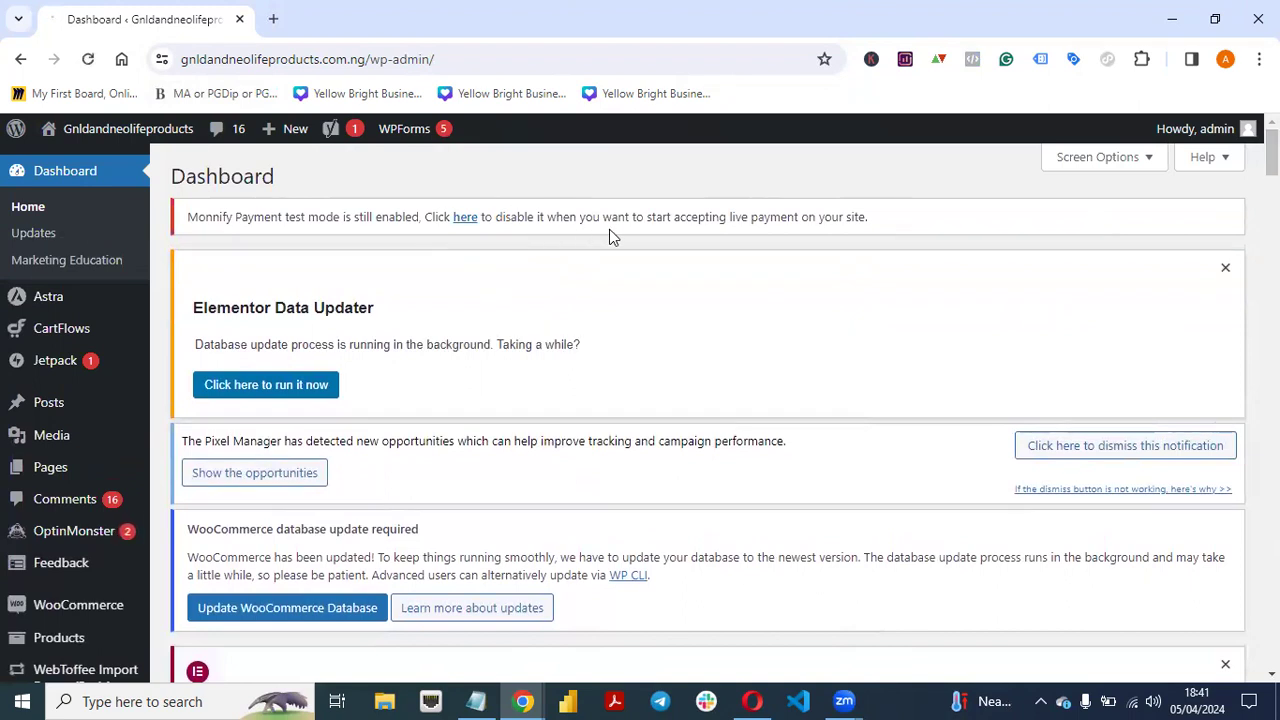
mouse_move(1272, 158)
left_mouse_down()
mouse_move(1272, 290)
mouse_move(1272, 158)
left_mouse_up()
scroll(686, 433, "down", 5)
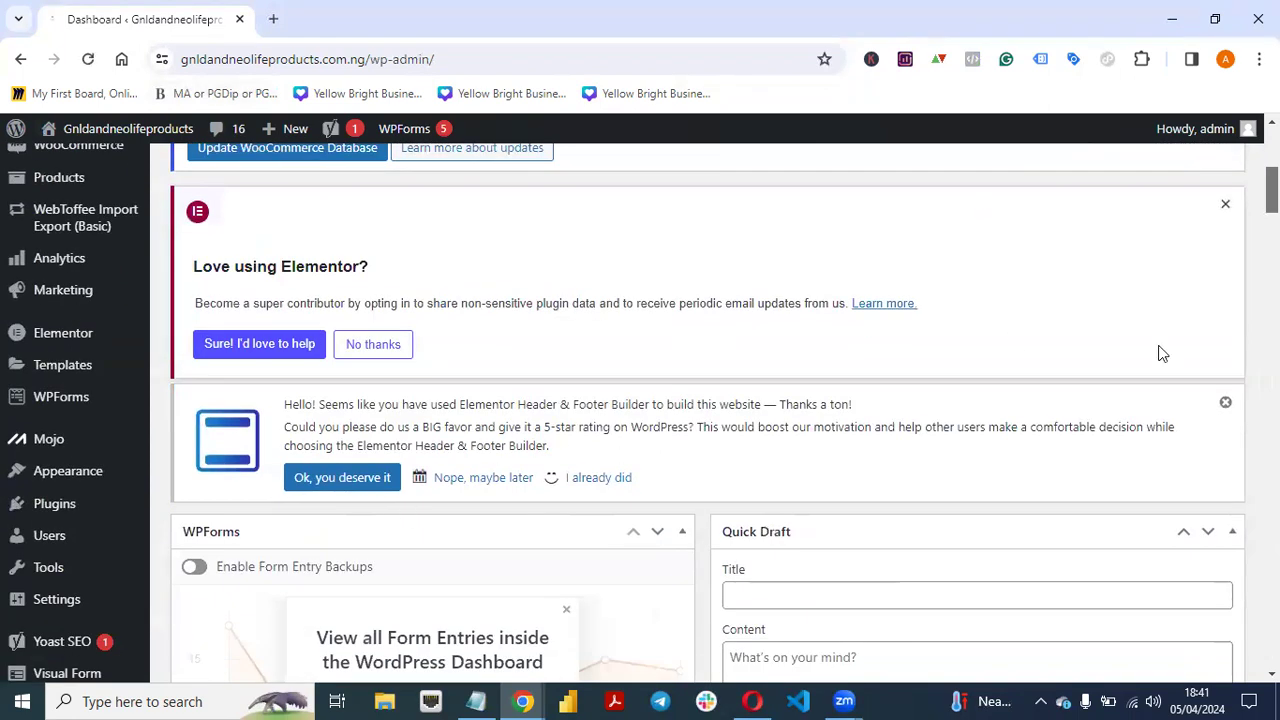
scroll(708, 413, "down", 4)
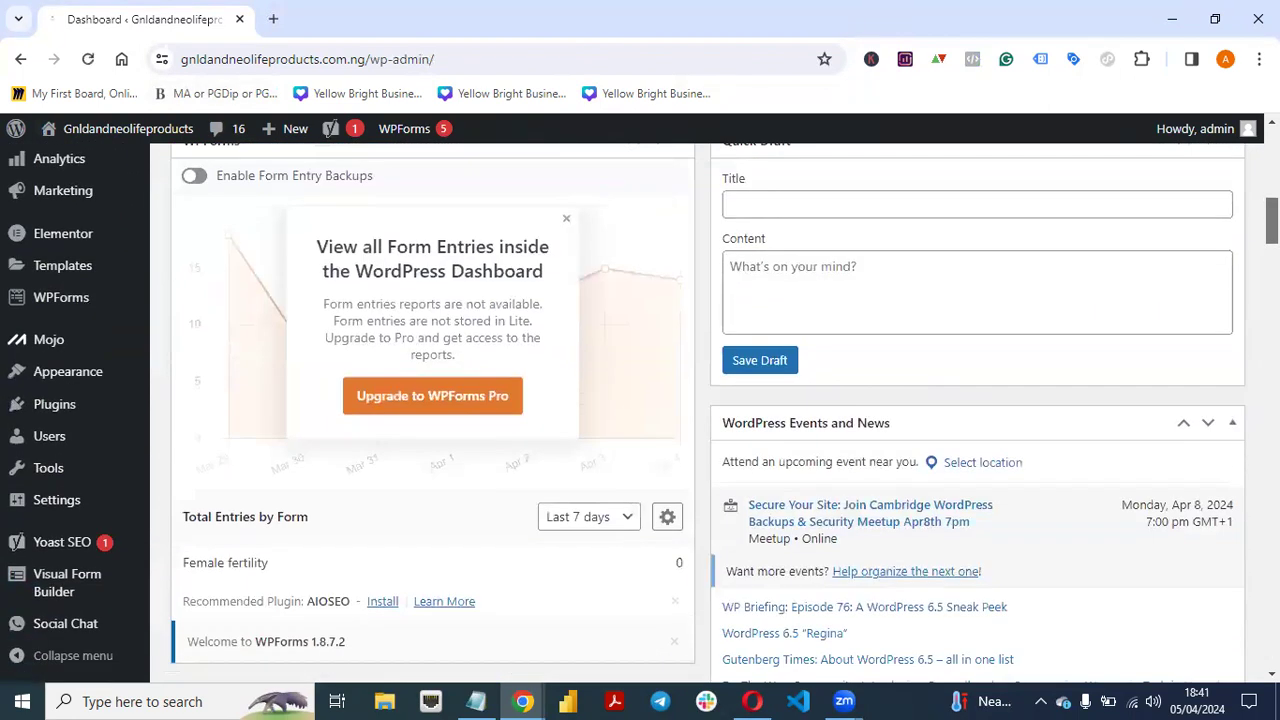
scroll(708, 413, "up", 9)
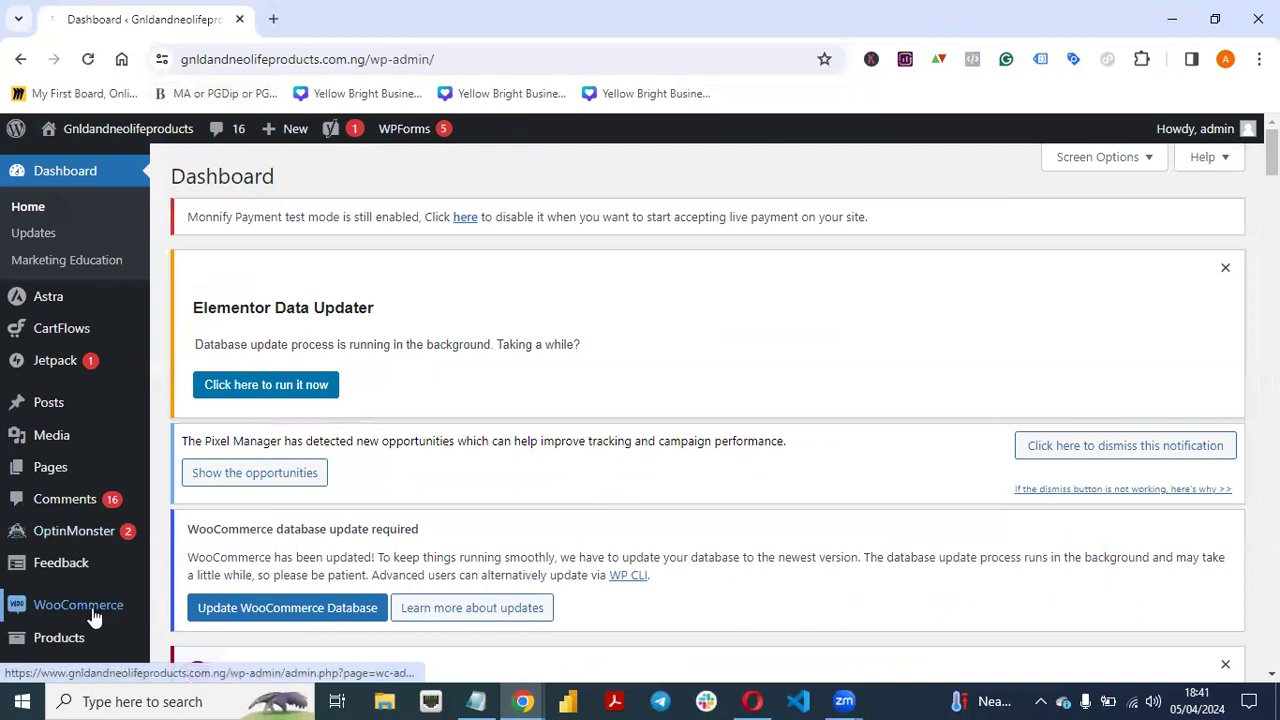
- Open the Monnify Payment gateway's settings in WooCommerce and review its test mode option and test key fields
mouse_move(90, 612)
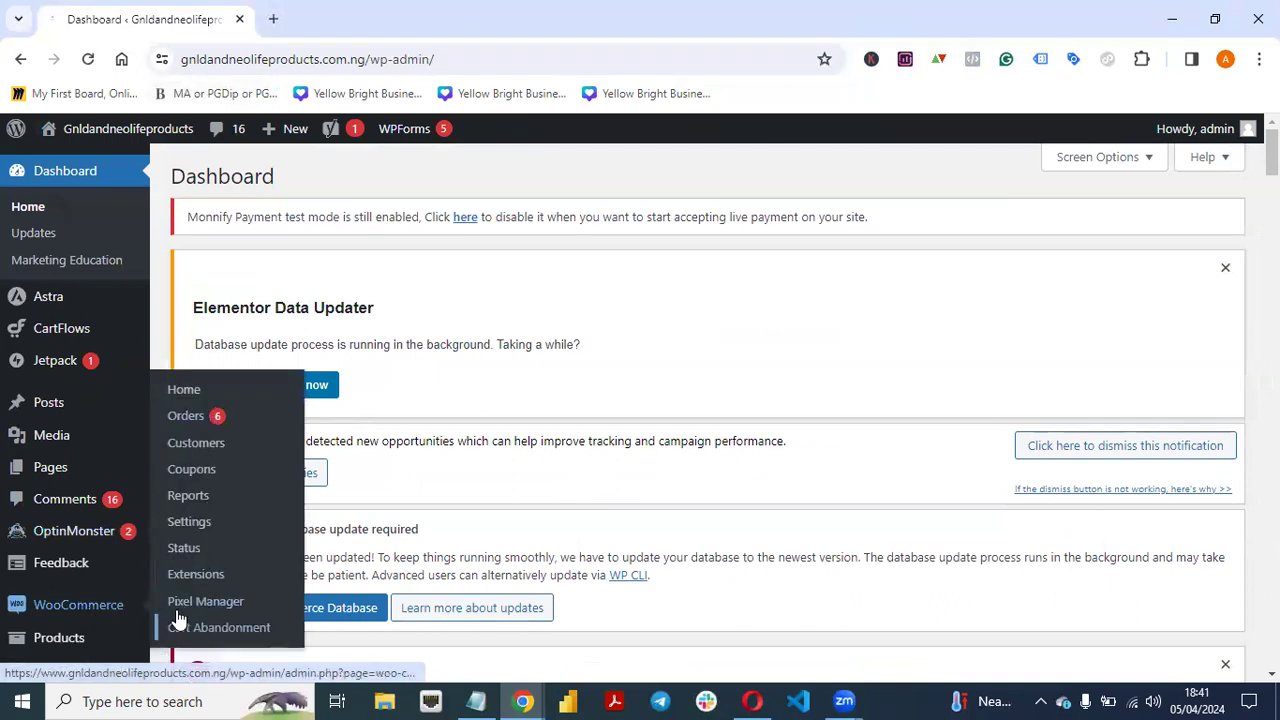
left_click(185, 524)
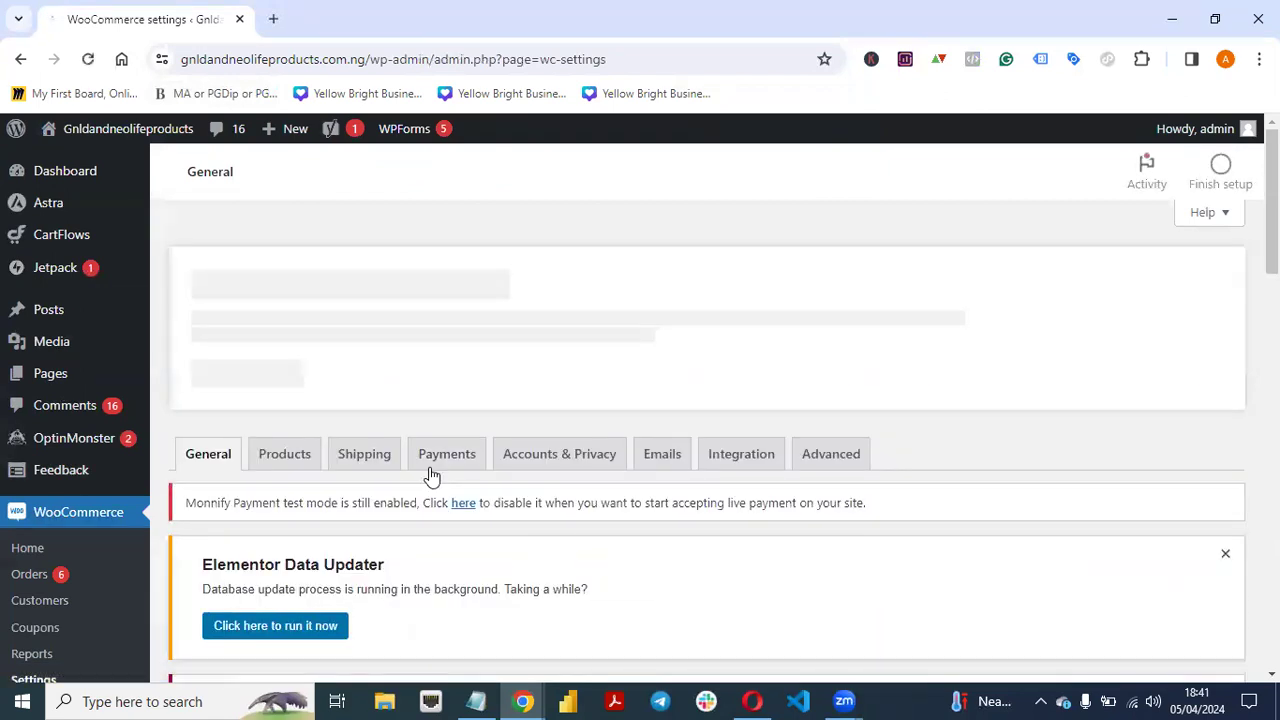
left_click(440, 466)
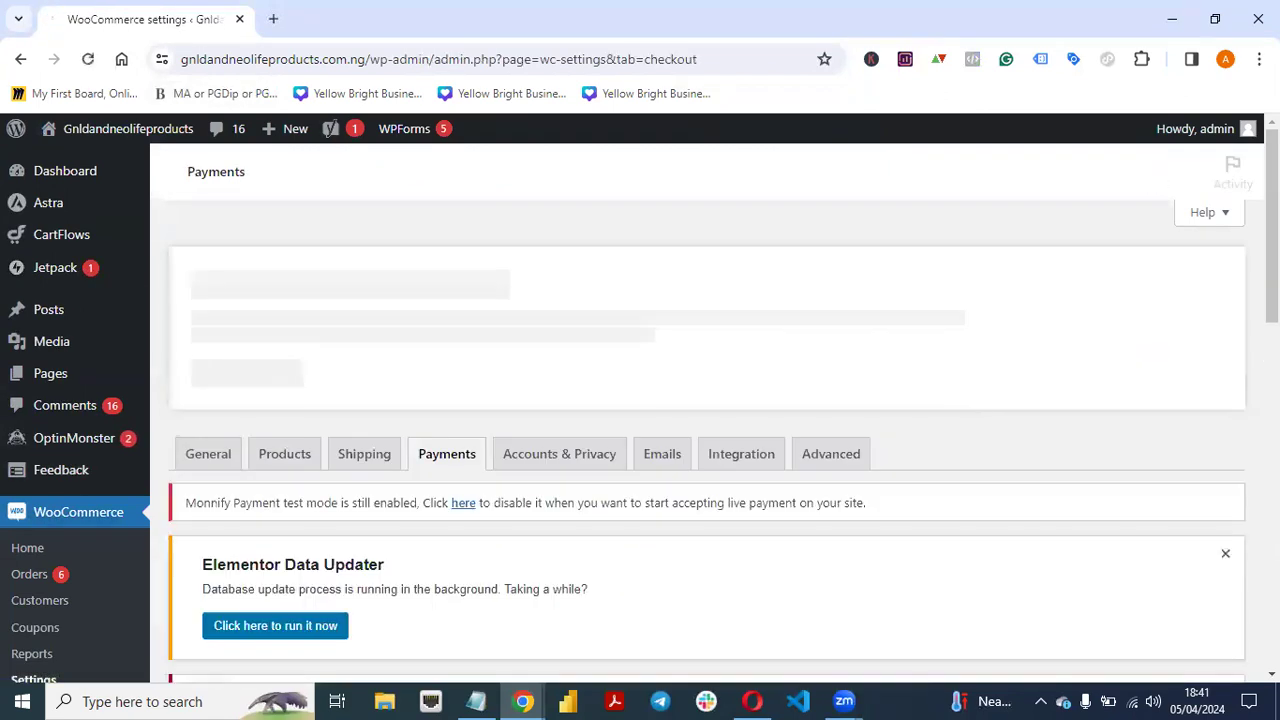
scroll(700, 440, "down", 1)
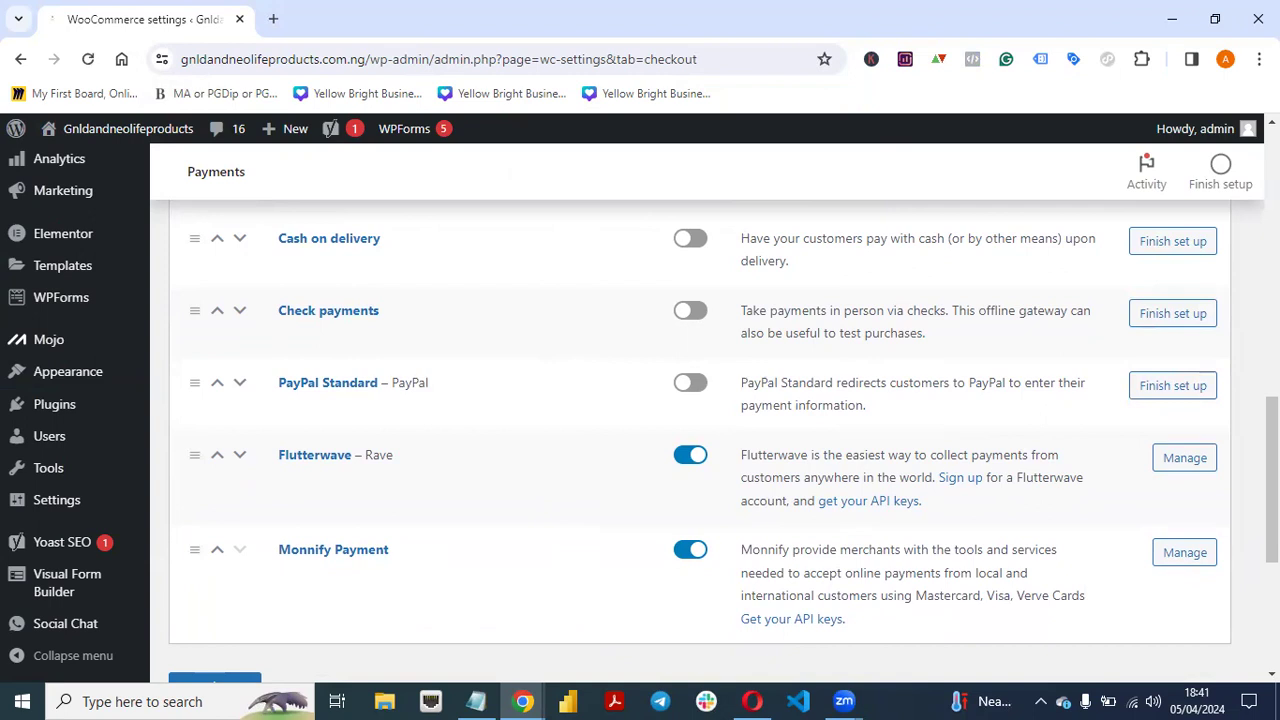
left_click(1181, 563)
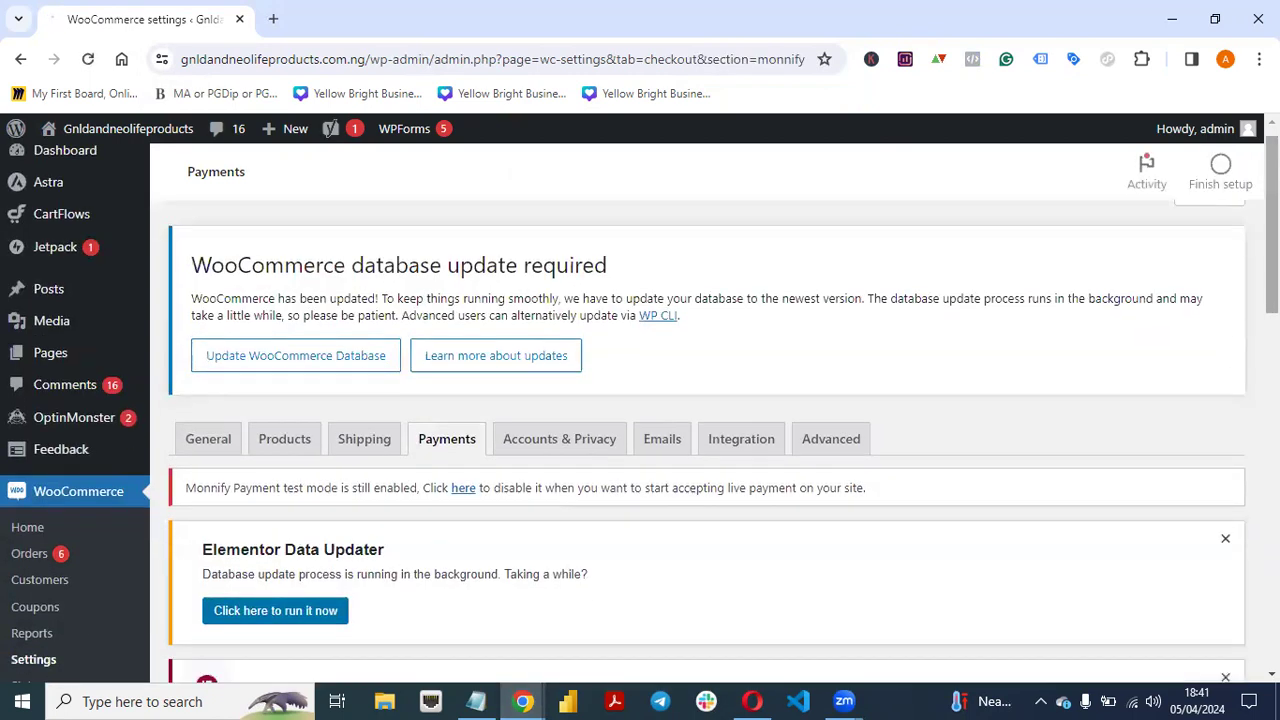
scroll(520, 385, "down", 10)
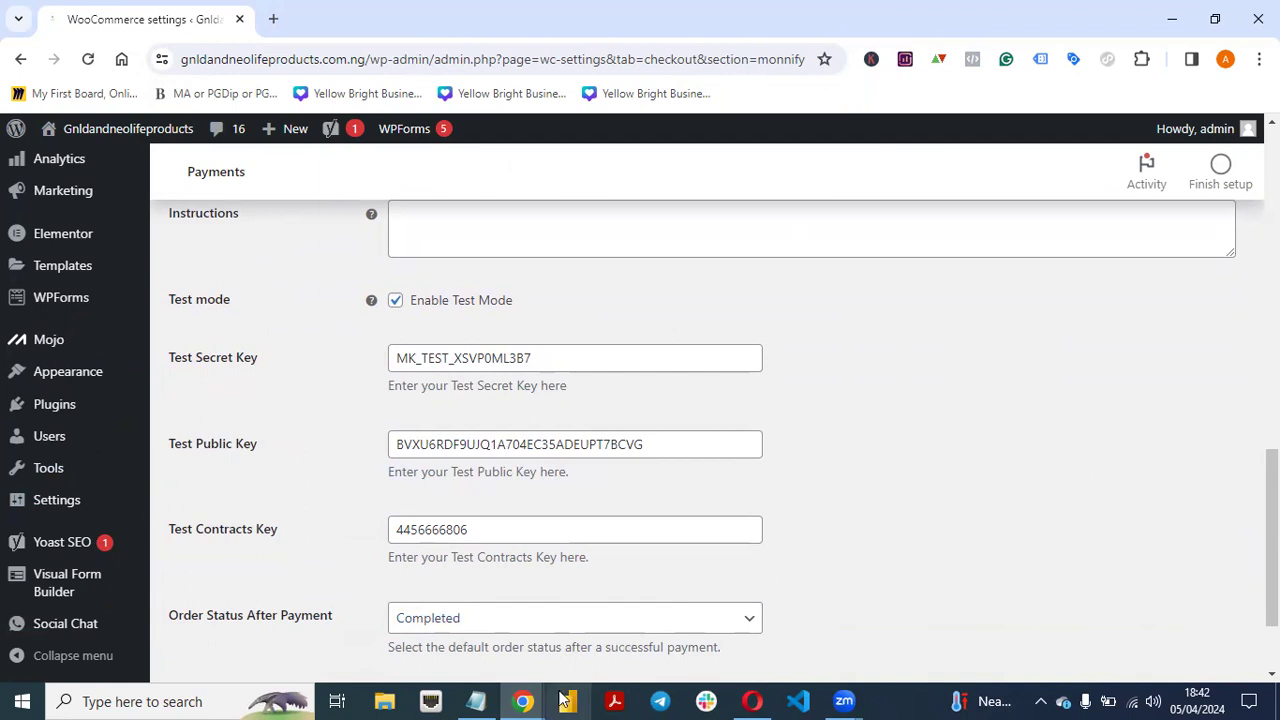
- Switch back to the Monnify Developer page and examine the API key and secret key under API Keys & Contracts
left_click(523, 701)
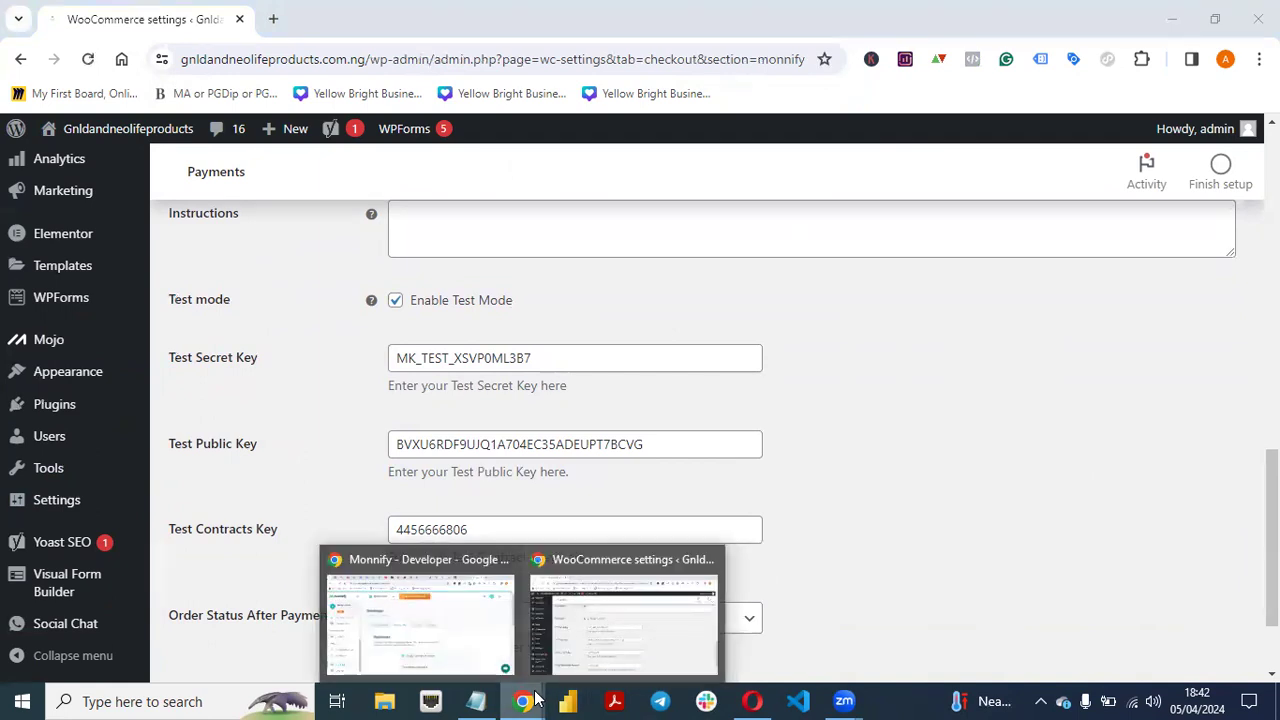
left_click(422, 634)
left_click(365, 352)
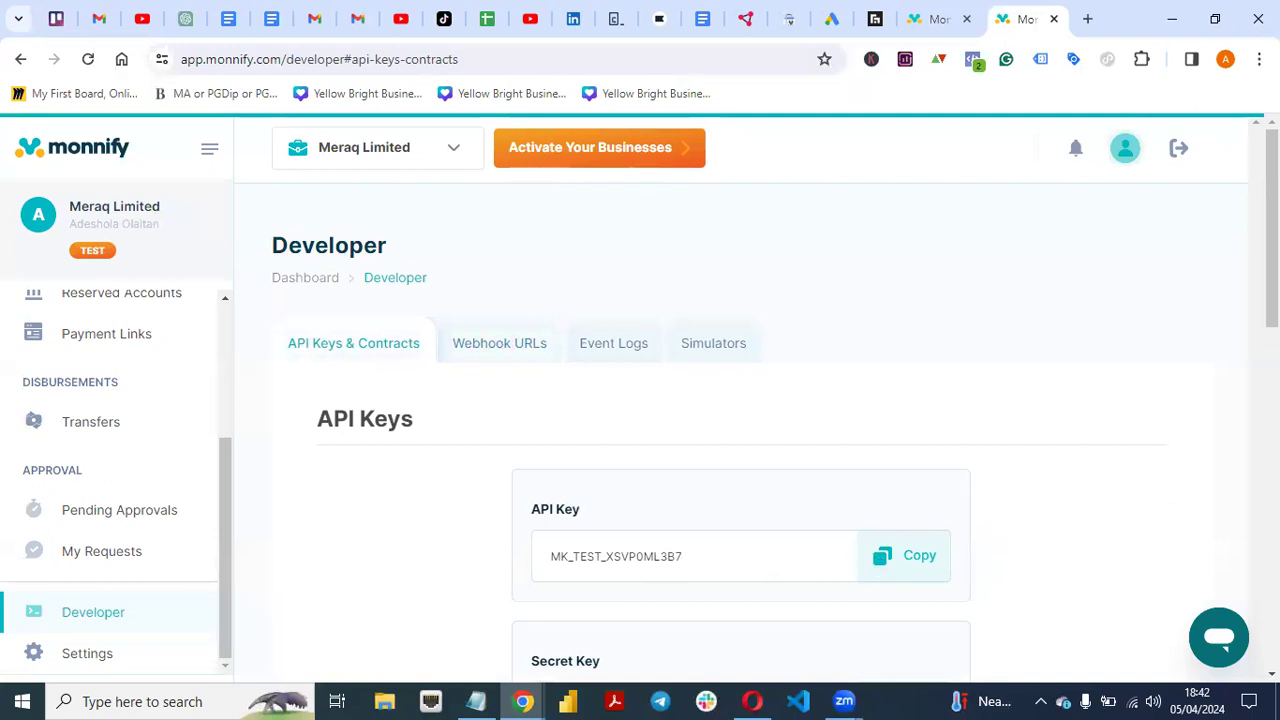
scroll(740, 400, "down", 2)
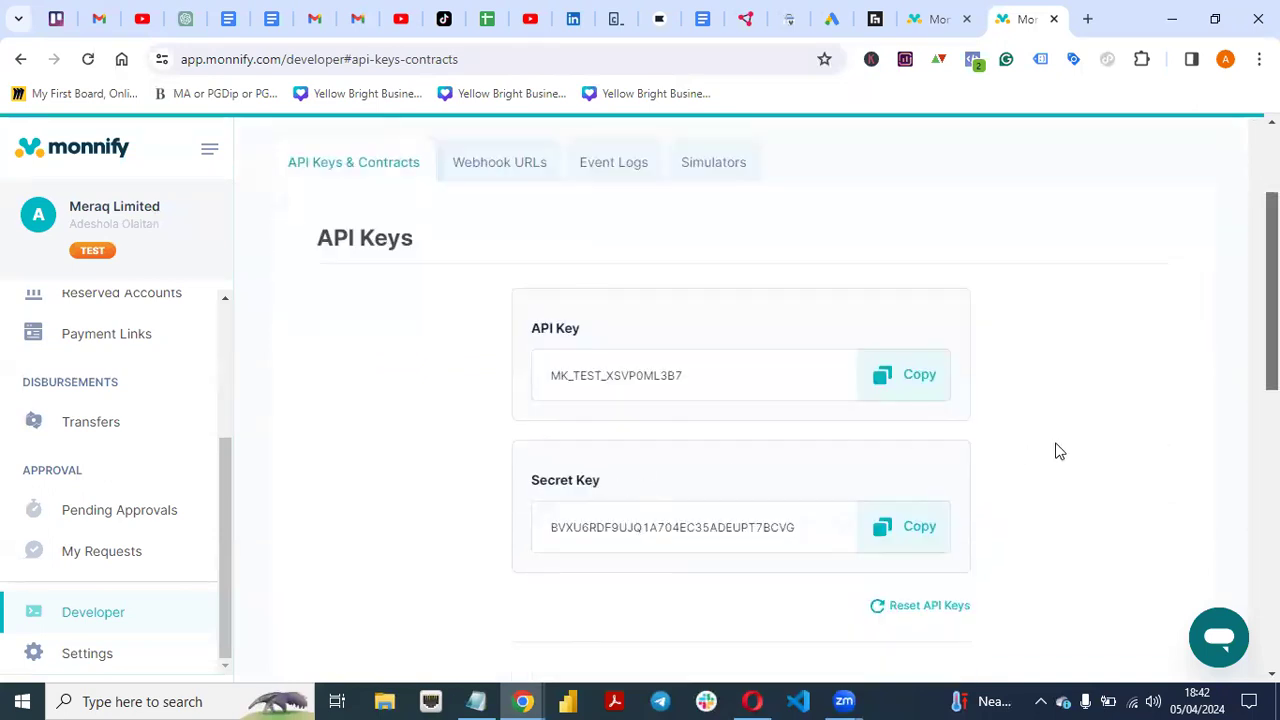
scroll(740, 400, "down", 1)
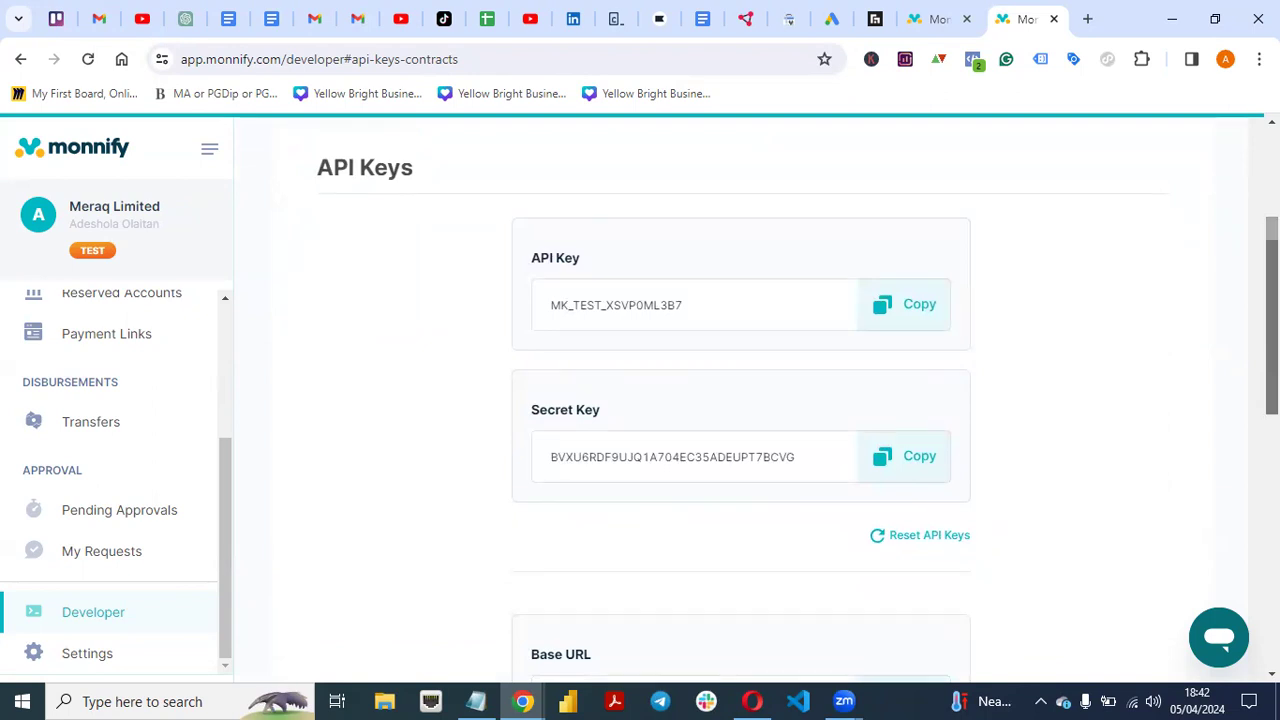
- Open the Dashboard page of the Monnify account
scroll(9, 285, "up", 1)
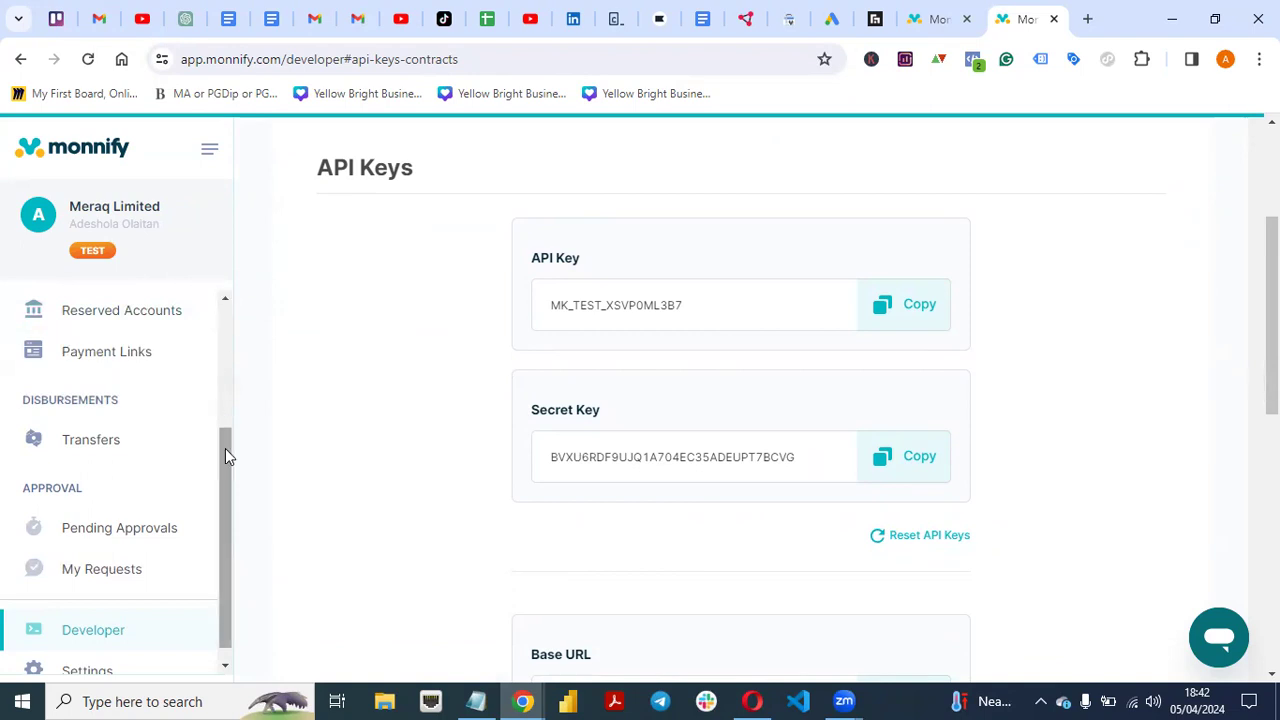
left_click_drag(226, 457, 229, 289)
left_click(140, 320)
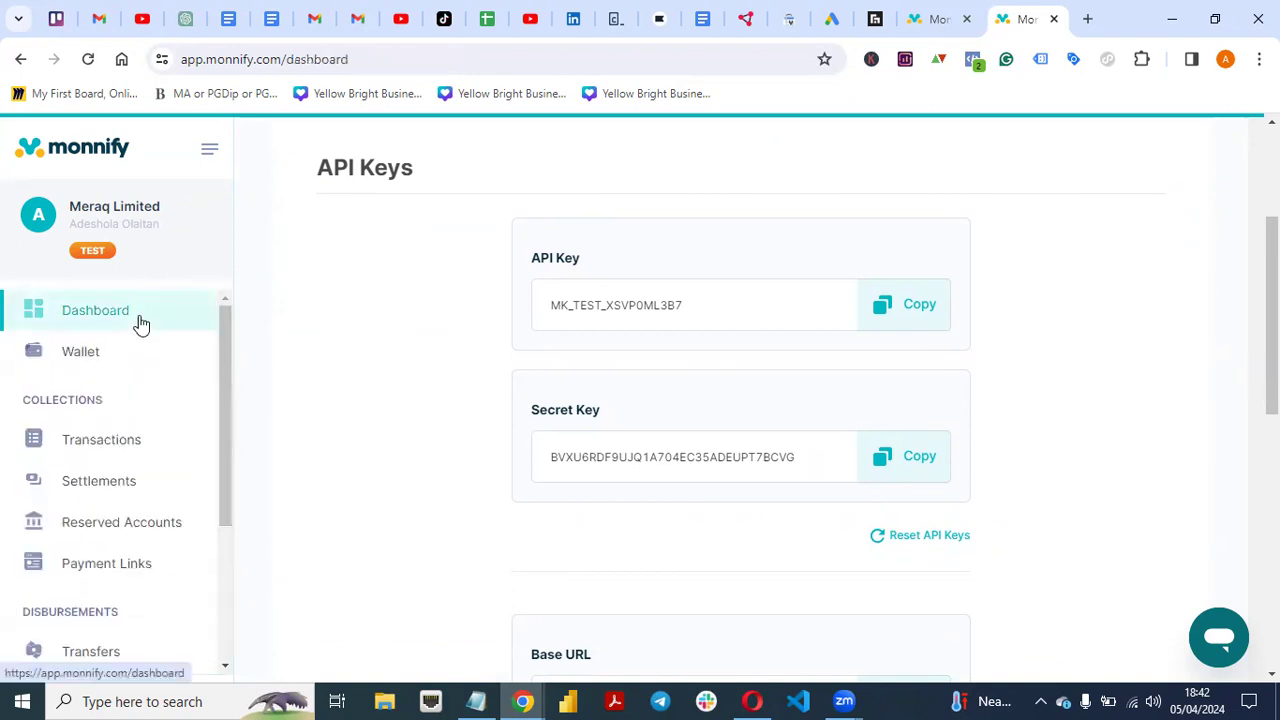